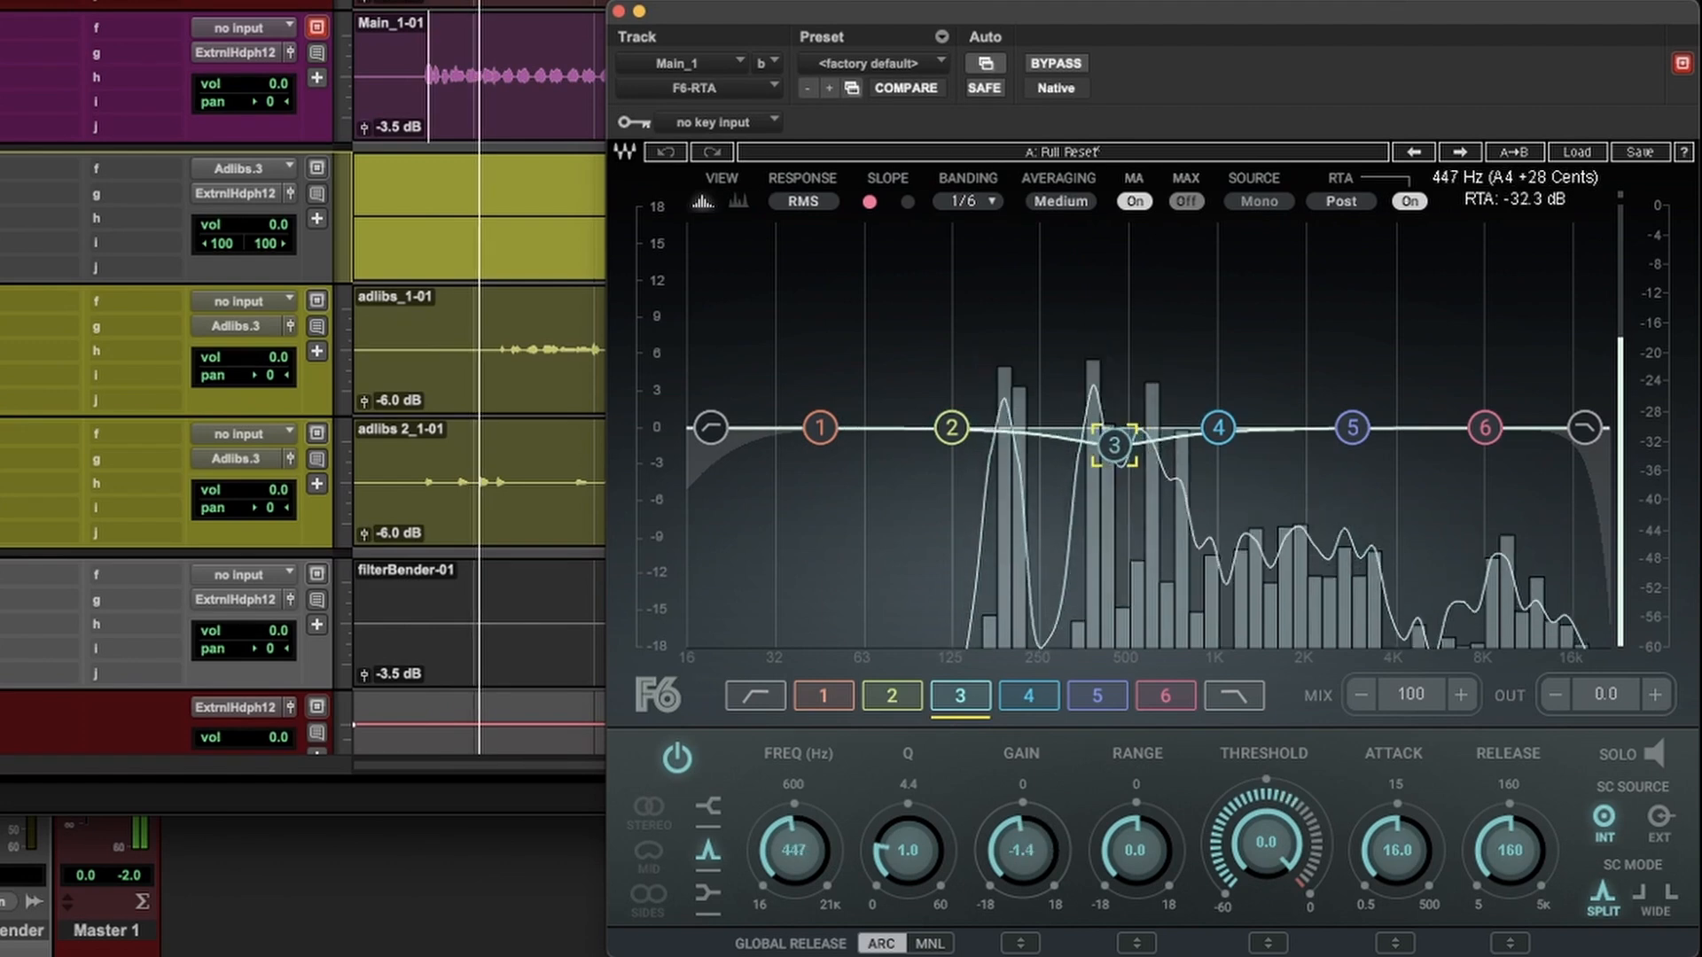
Shape F6 band 3 on Main_1 as a dynamic cut at 406 Hz, Q 1.6, gain -1.5, range -6.9, threshold -24.8.
drag(908, 851, 907, 834)
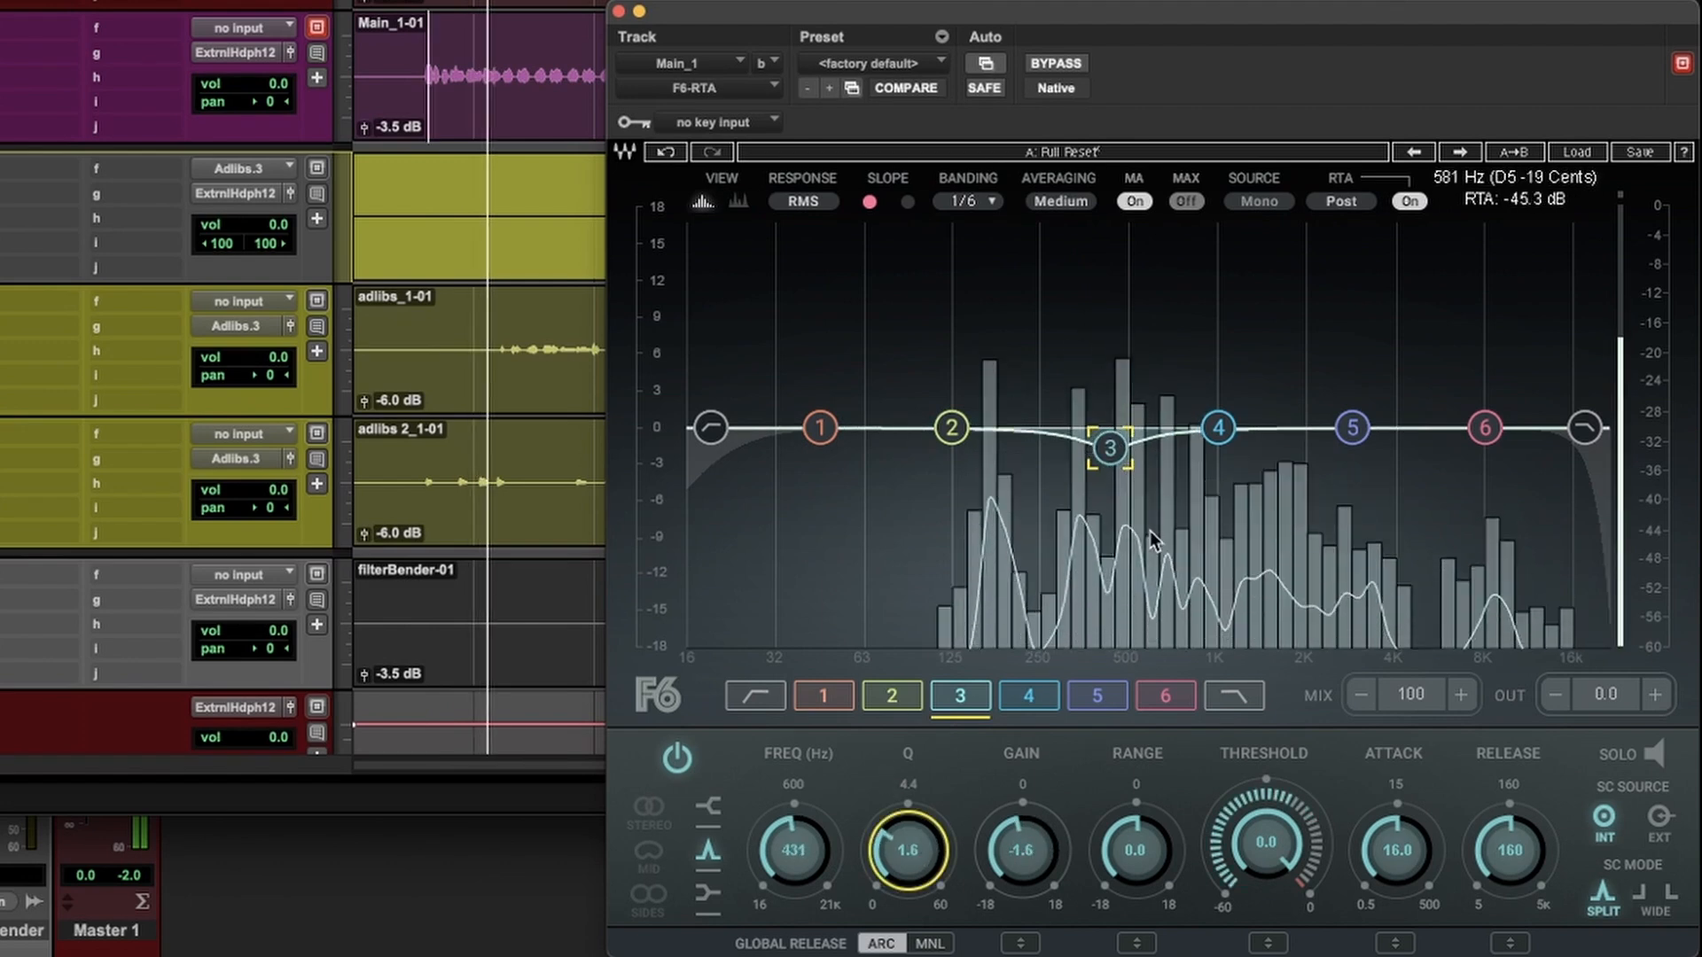
drag(1110, 449, 1102, 447)
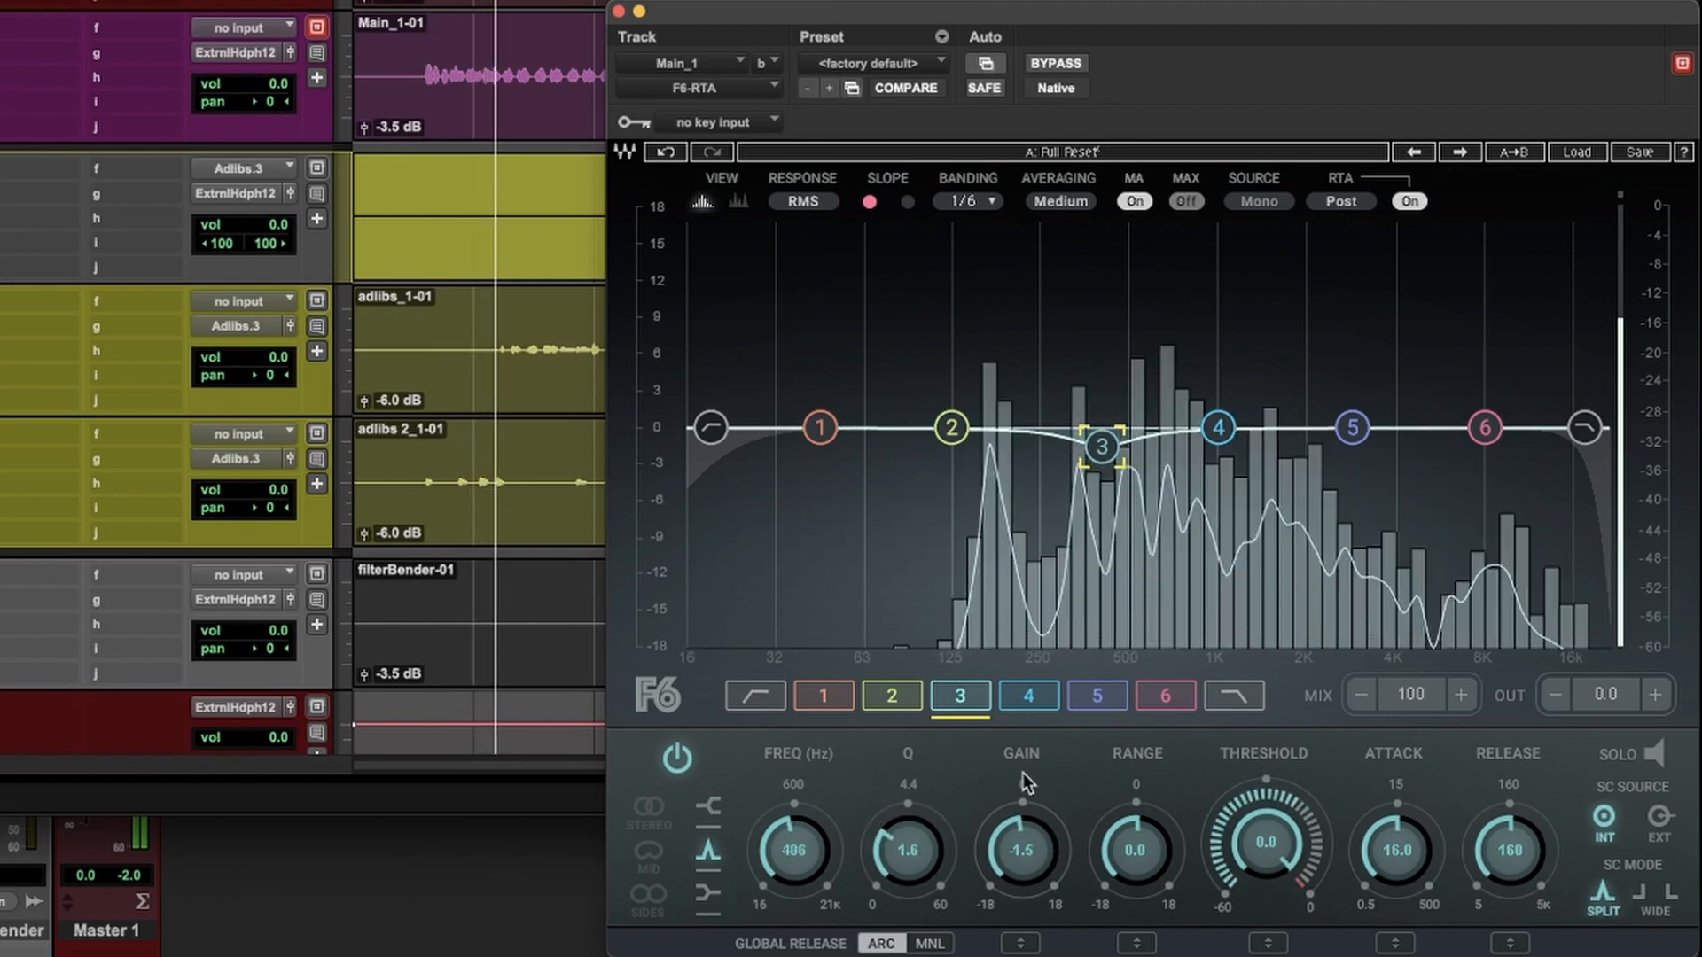
drag(1134, 850, 1134, 877)
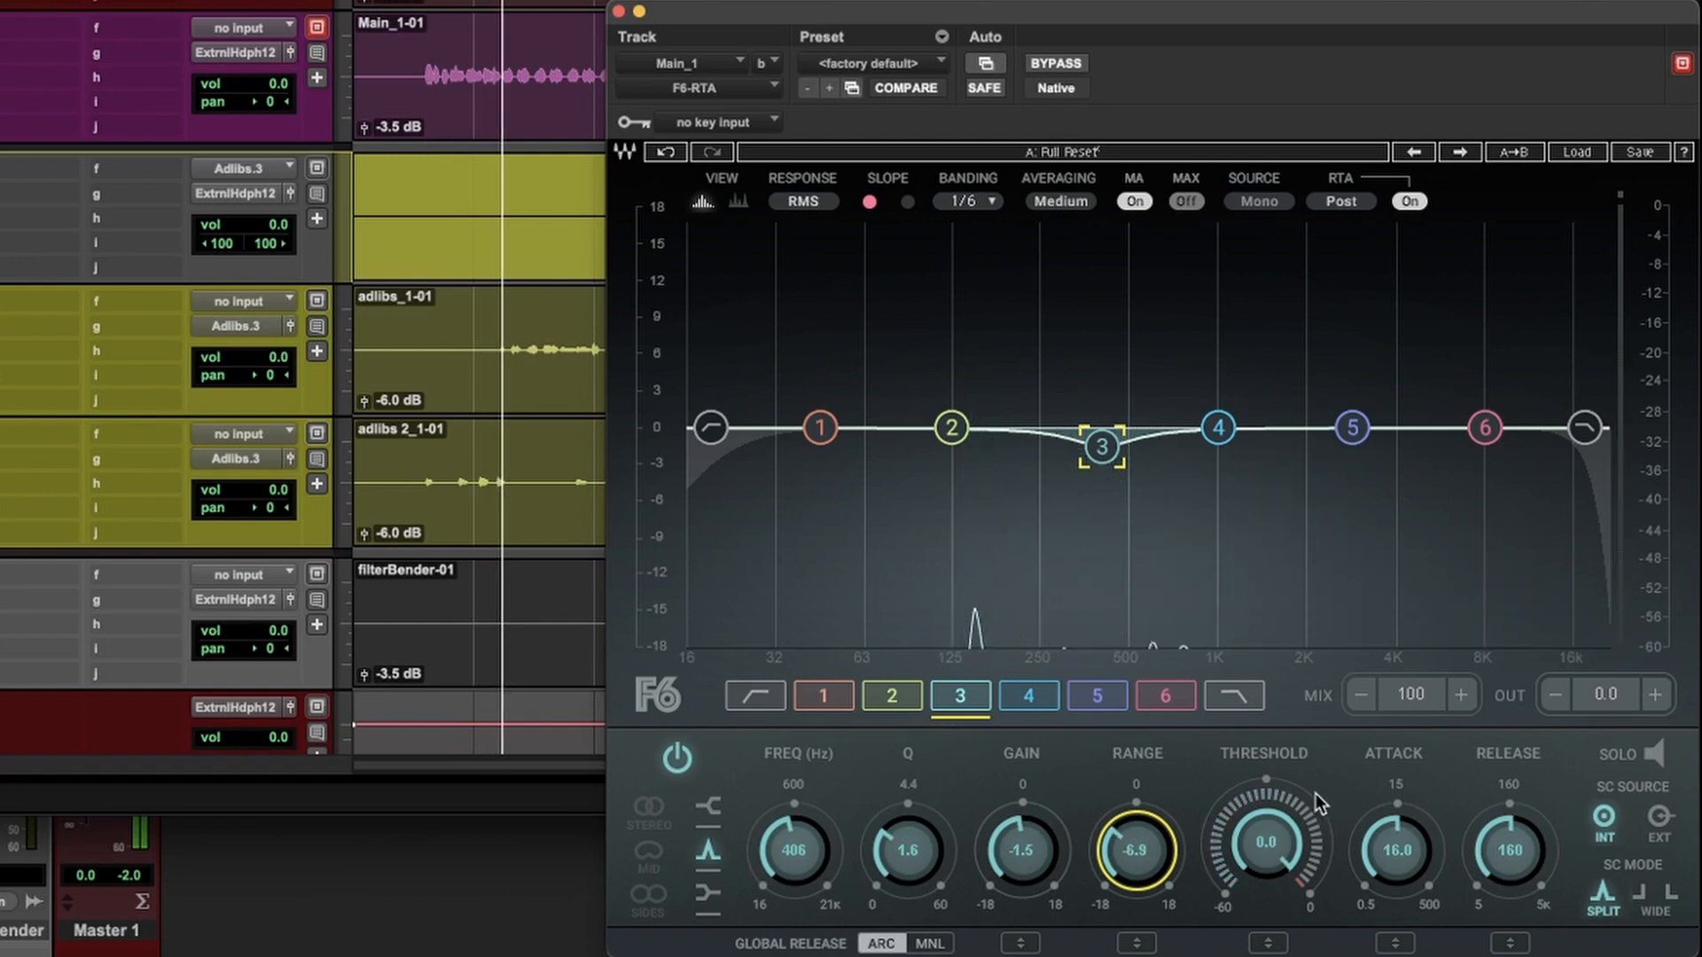
drag(1266, 848, 1265, 889)
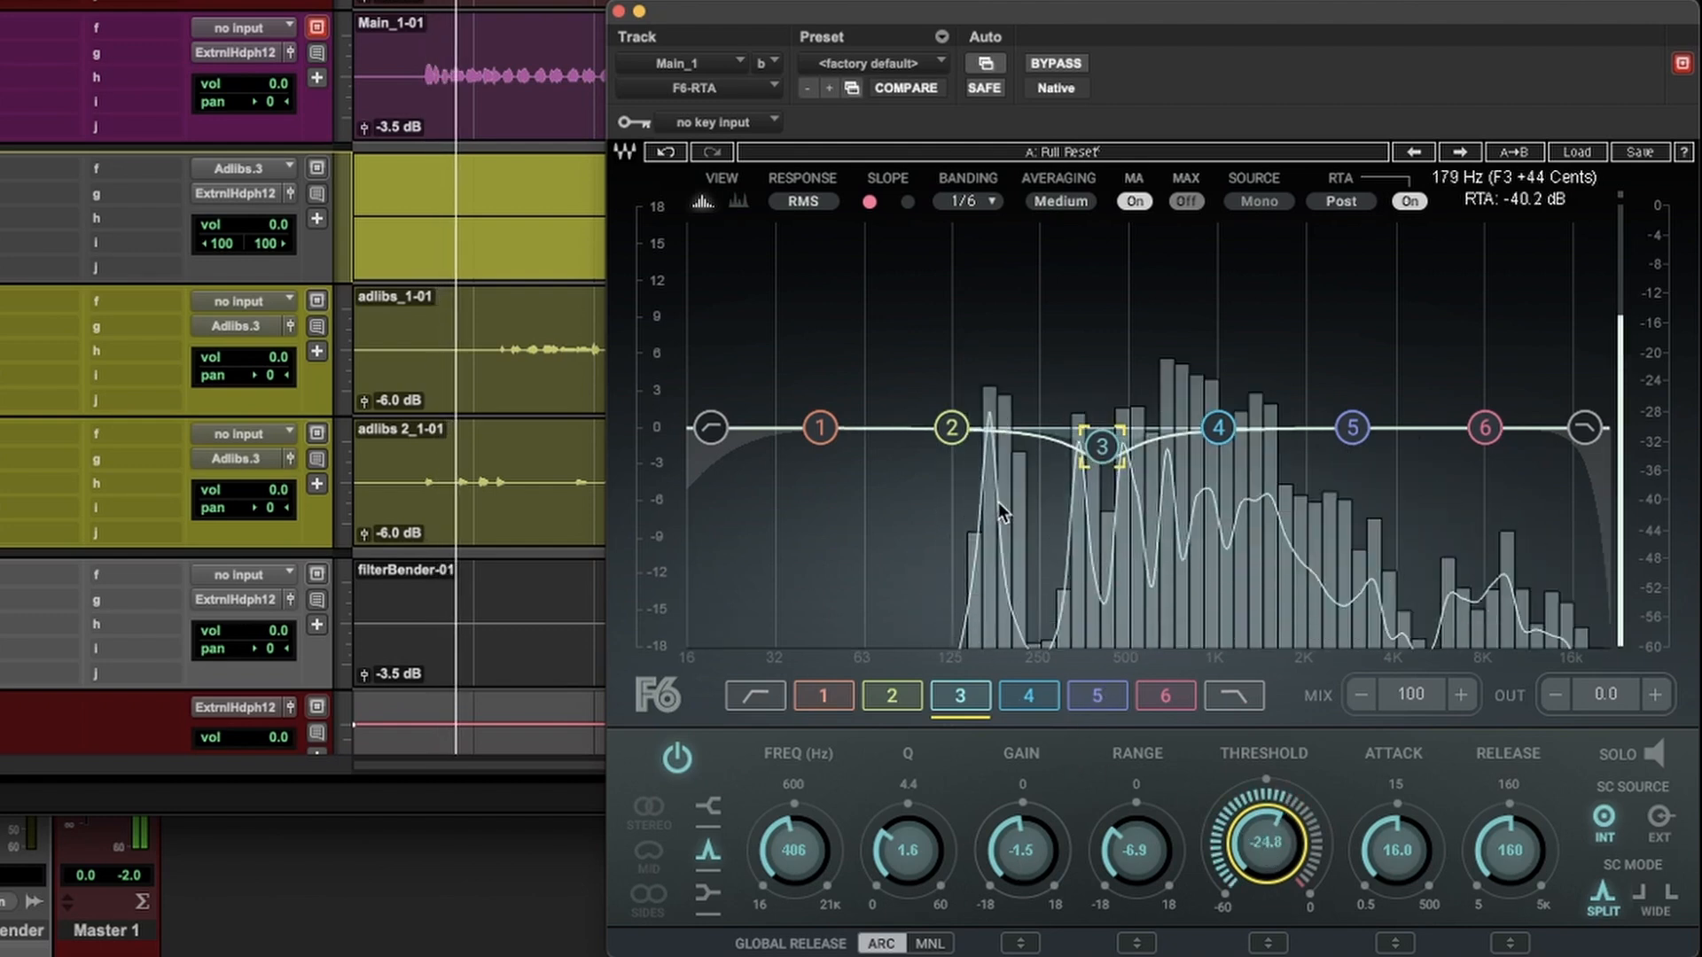
Shape F6 band 2 as a dynamic cut at 220 Hz with Q 2.2, gain -2.5, range -2.7 and a threshold of about -31.
drag(951, 428, 1024, 458)
drag(800, 854, 795, 860)
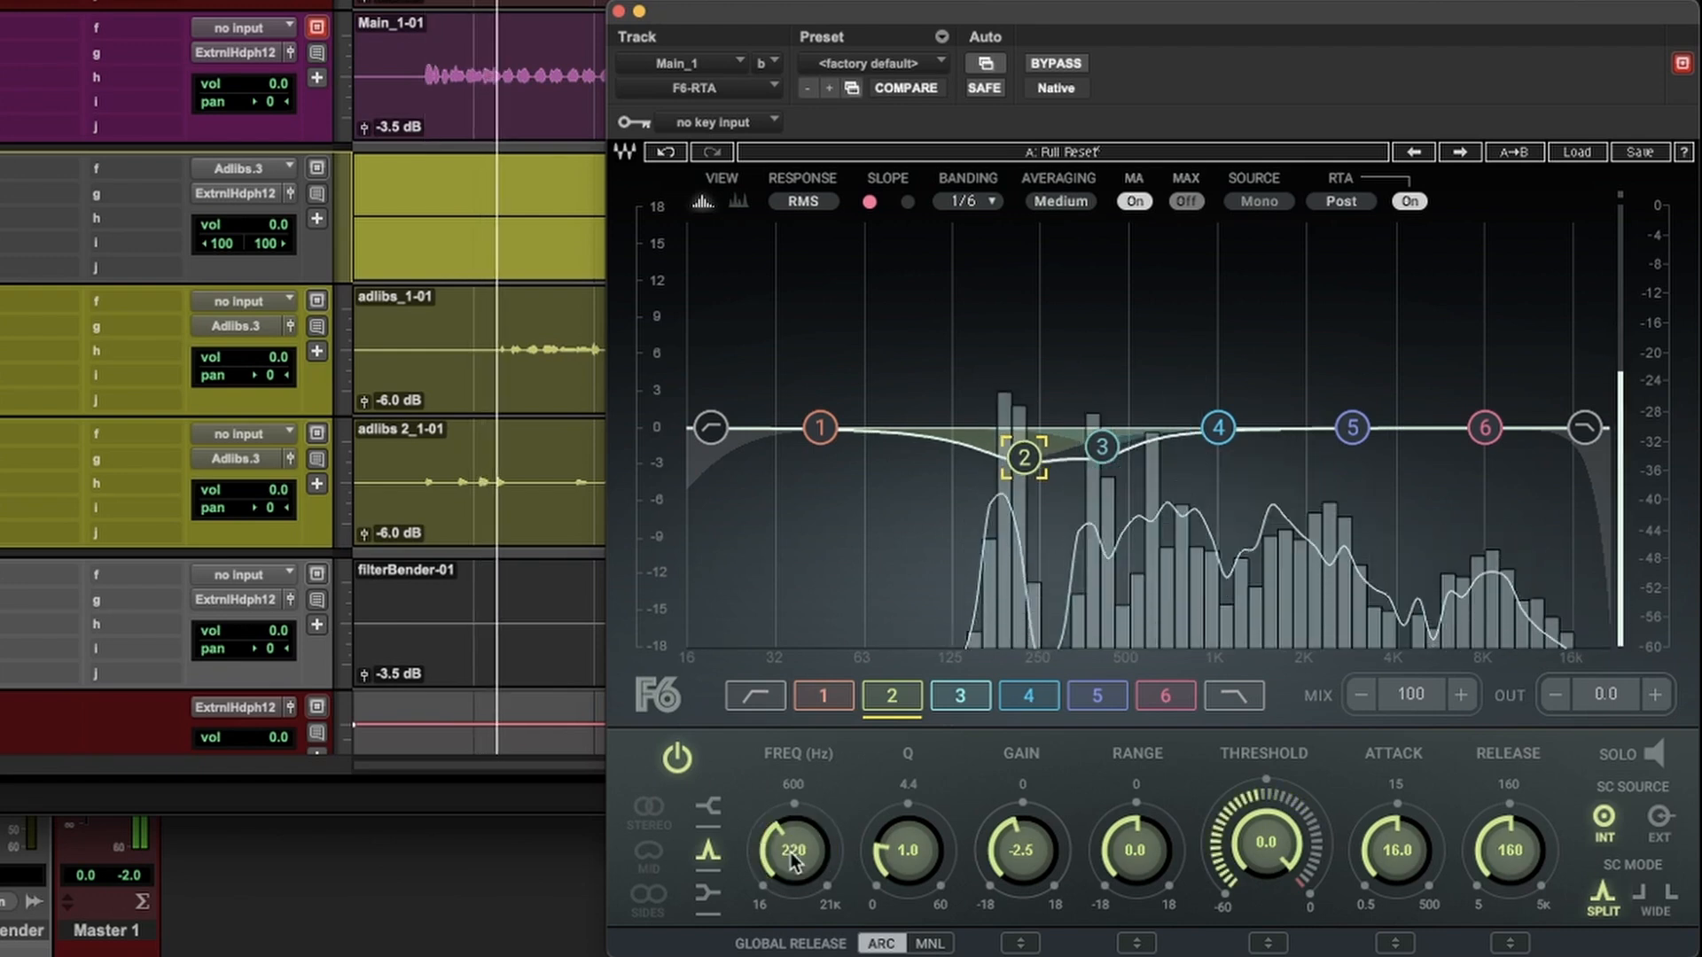
mouse_move(907, 853)
mouse_down()
mouse_move(907, 829)
mouse_move(933, 838)
mouse_up()
click(1106, 449)
click(1026, 459)
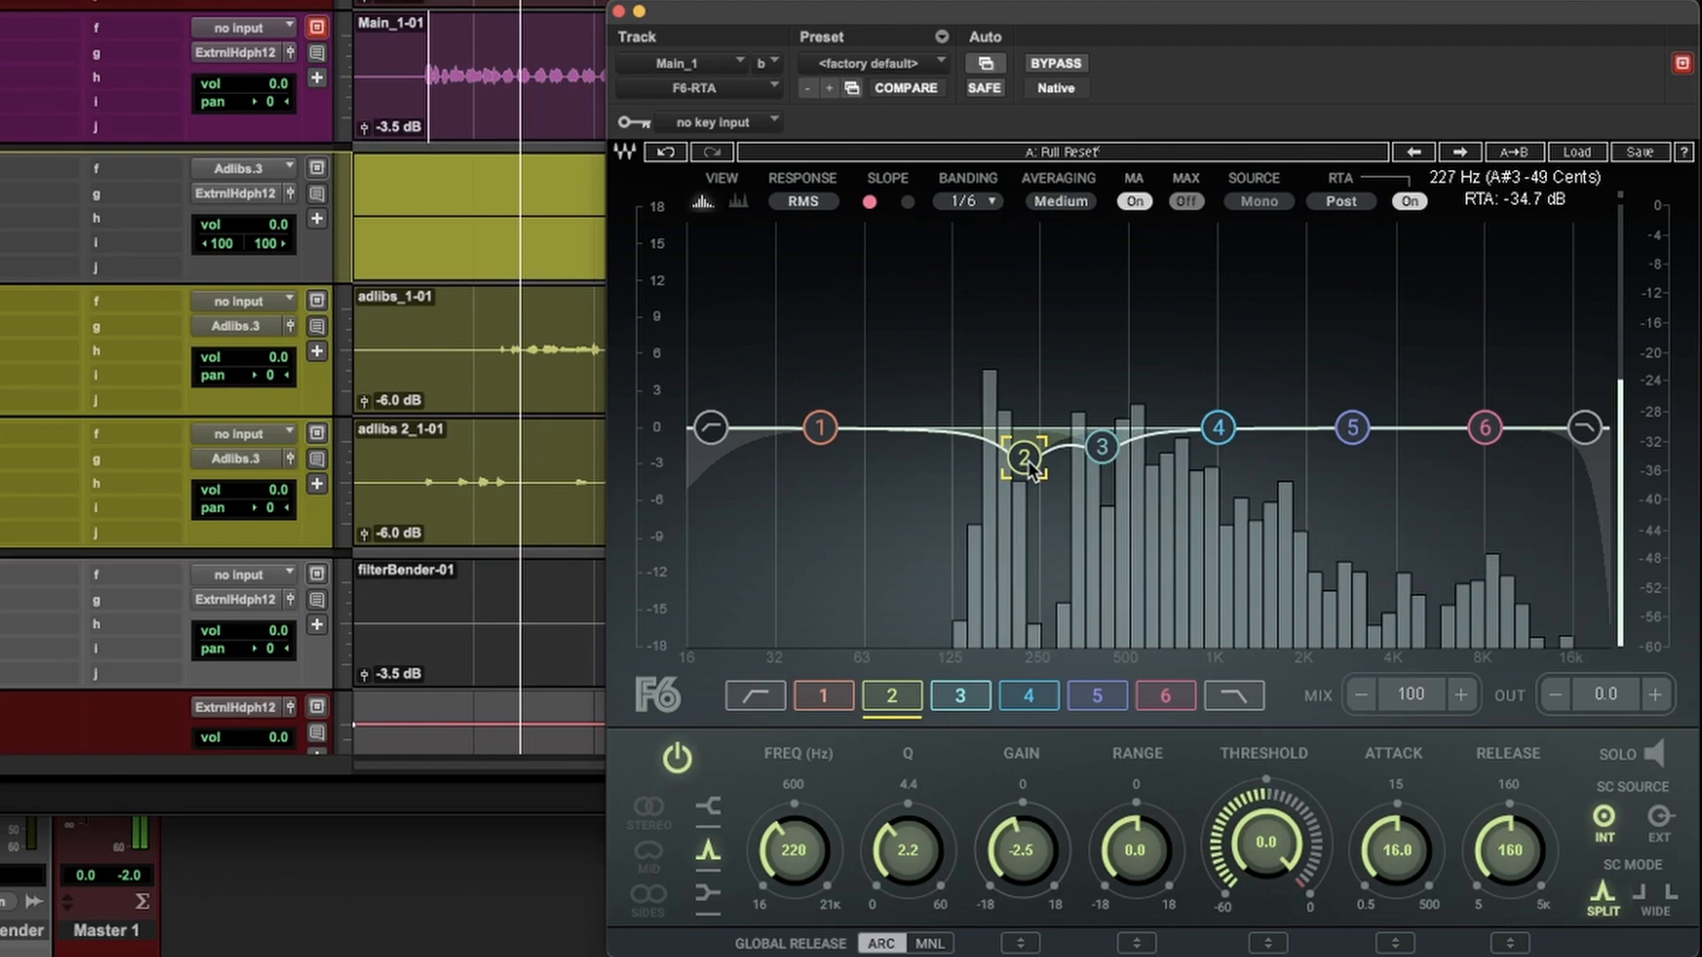
drag(1265, 847, 1146, 873)
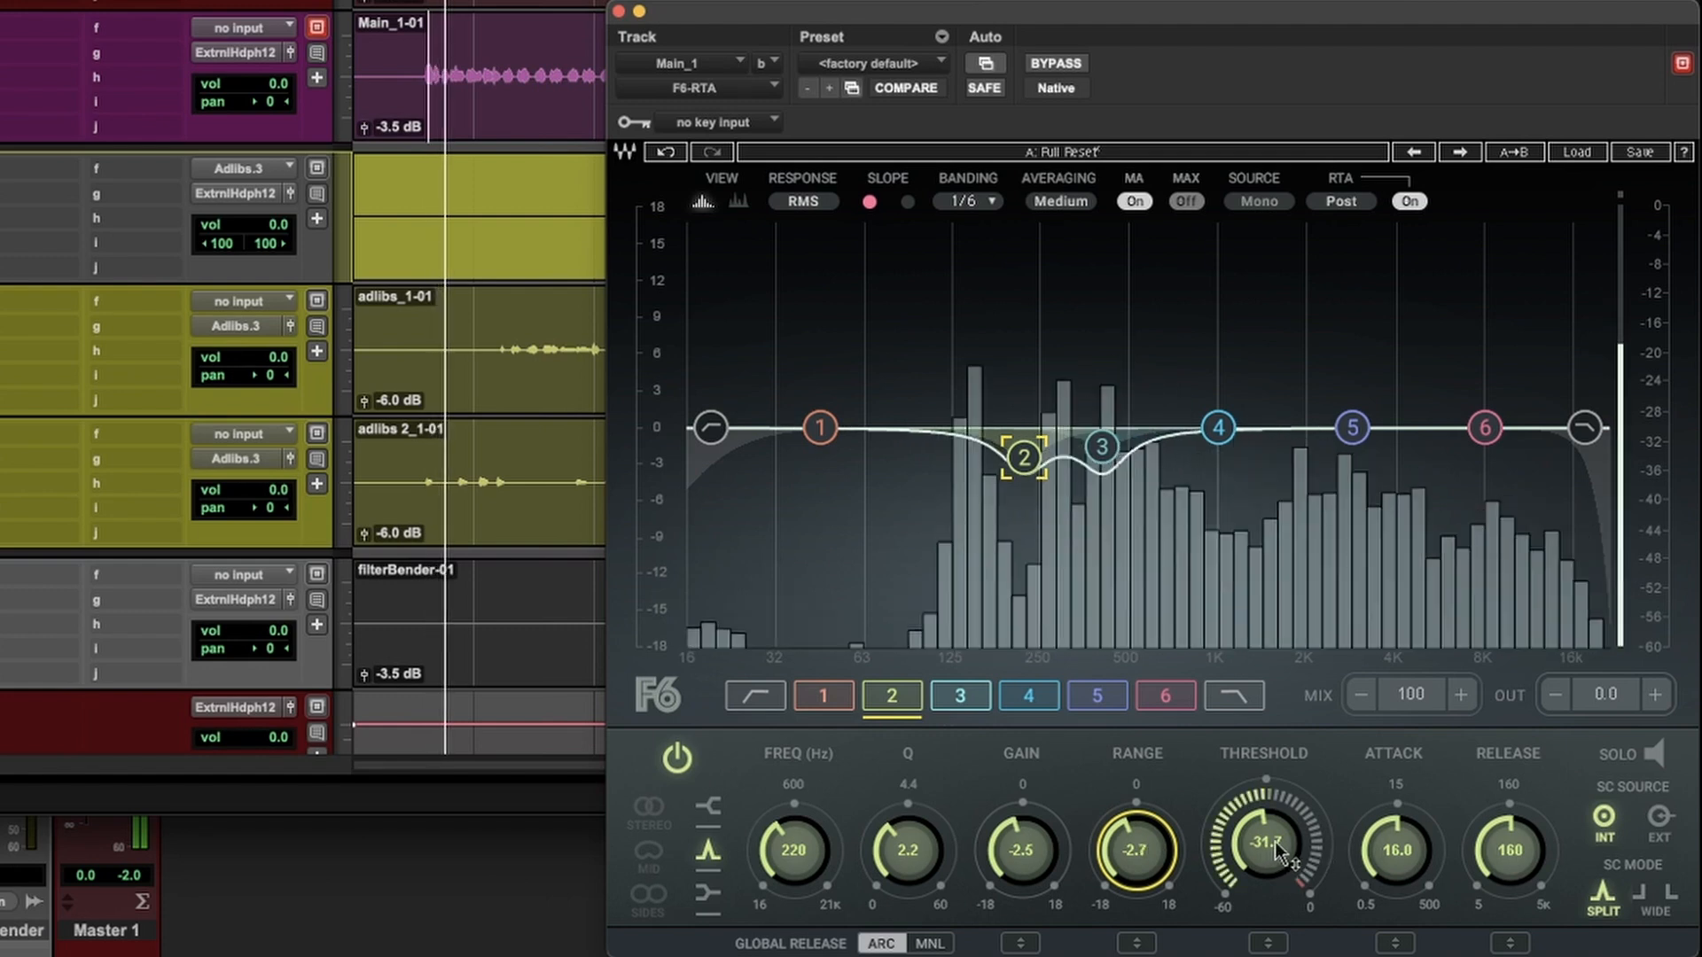
drag(1287, 856, 1287, 853)
Boost band 4 by 1.6 dB at 1349 Hz and set band 6 to 8116 Hz, gain -0.8, range -8.1, threshold about -28.6.
drag(1218, 428, 1255, 410)
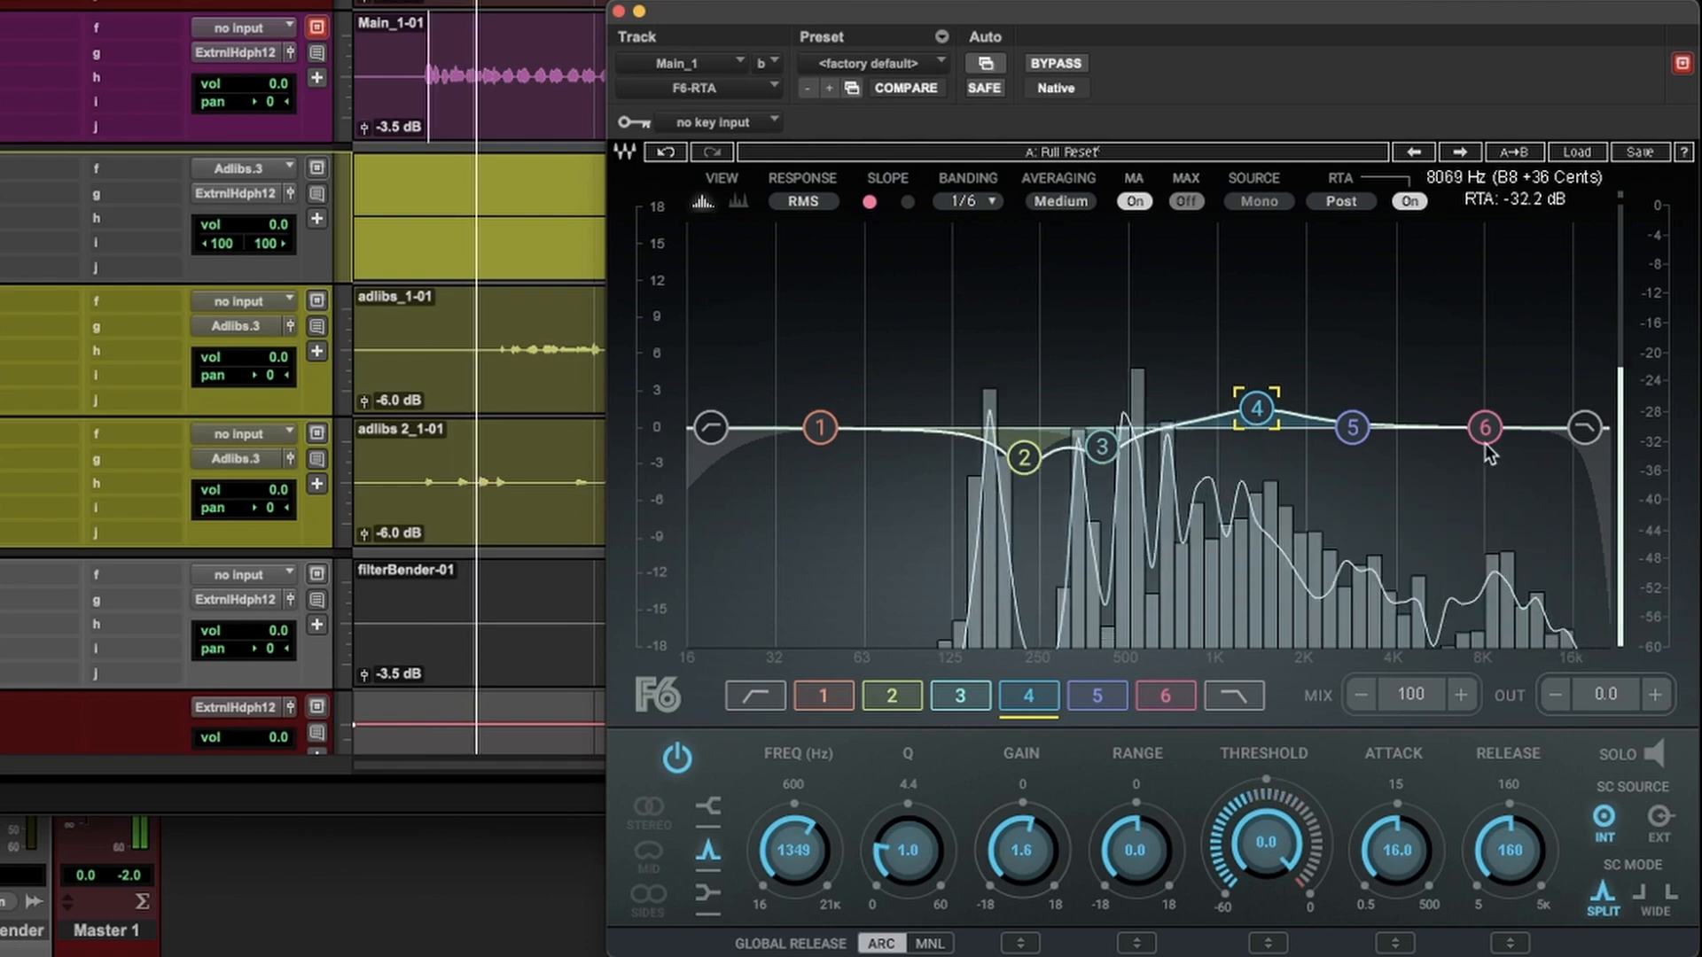
drag(1485, 427, 1484, 436)
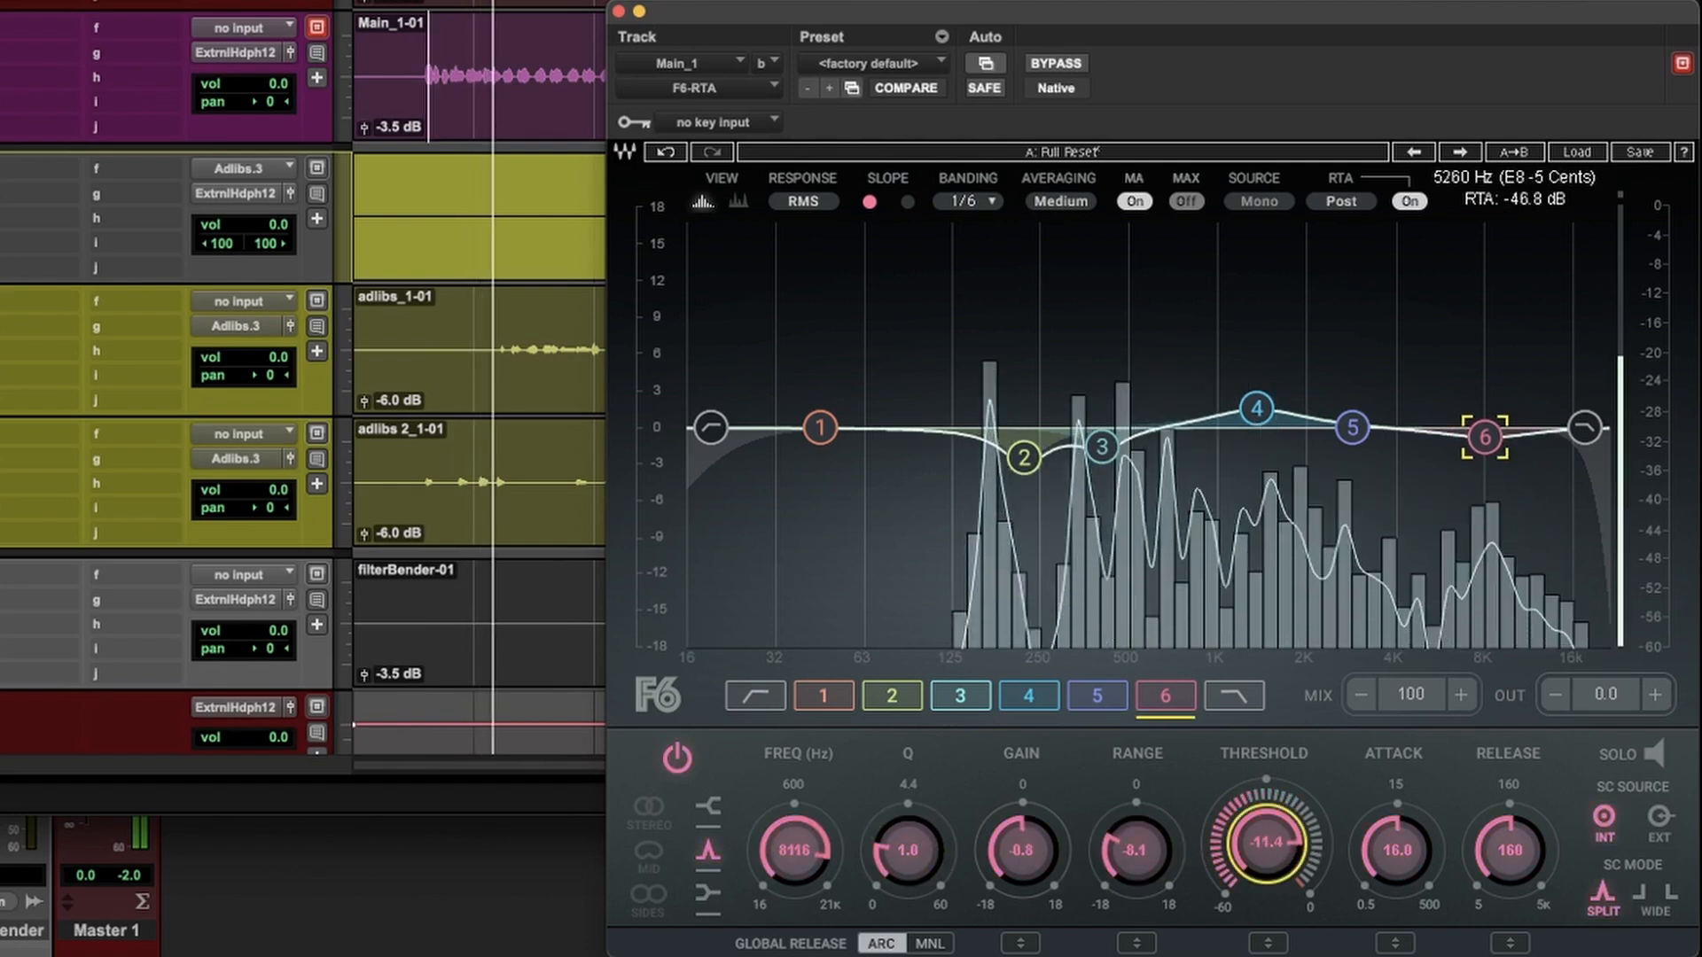
mouse_move(1265, 843)
mouse_down()
mouse_move(1266, 893)
mouse_move(1265, 841)
mouse_up()
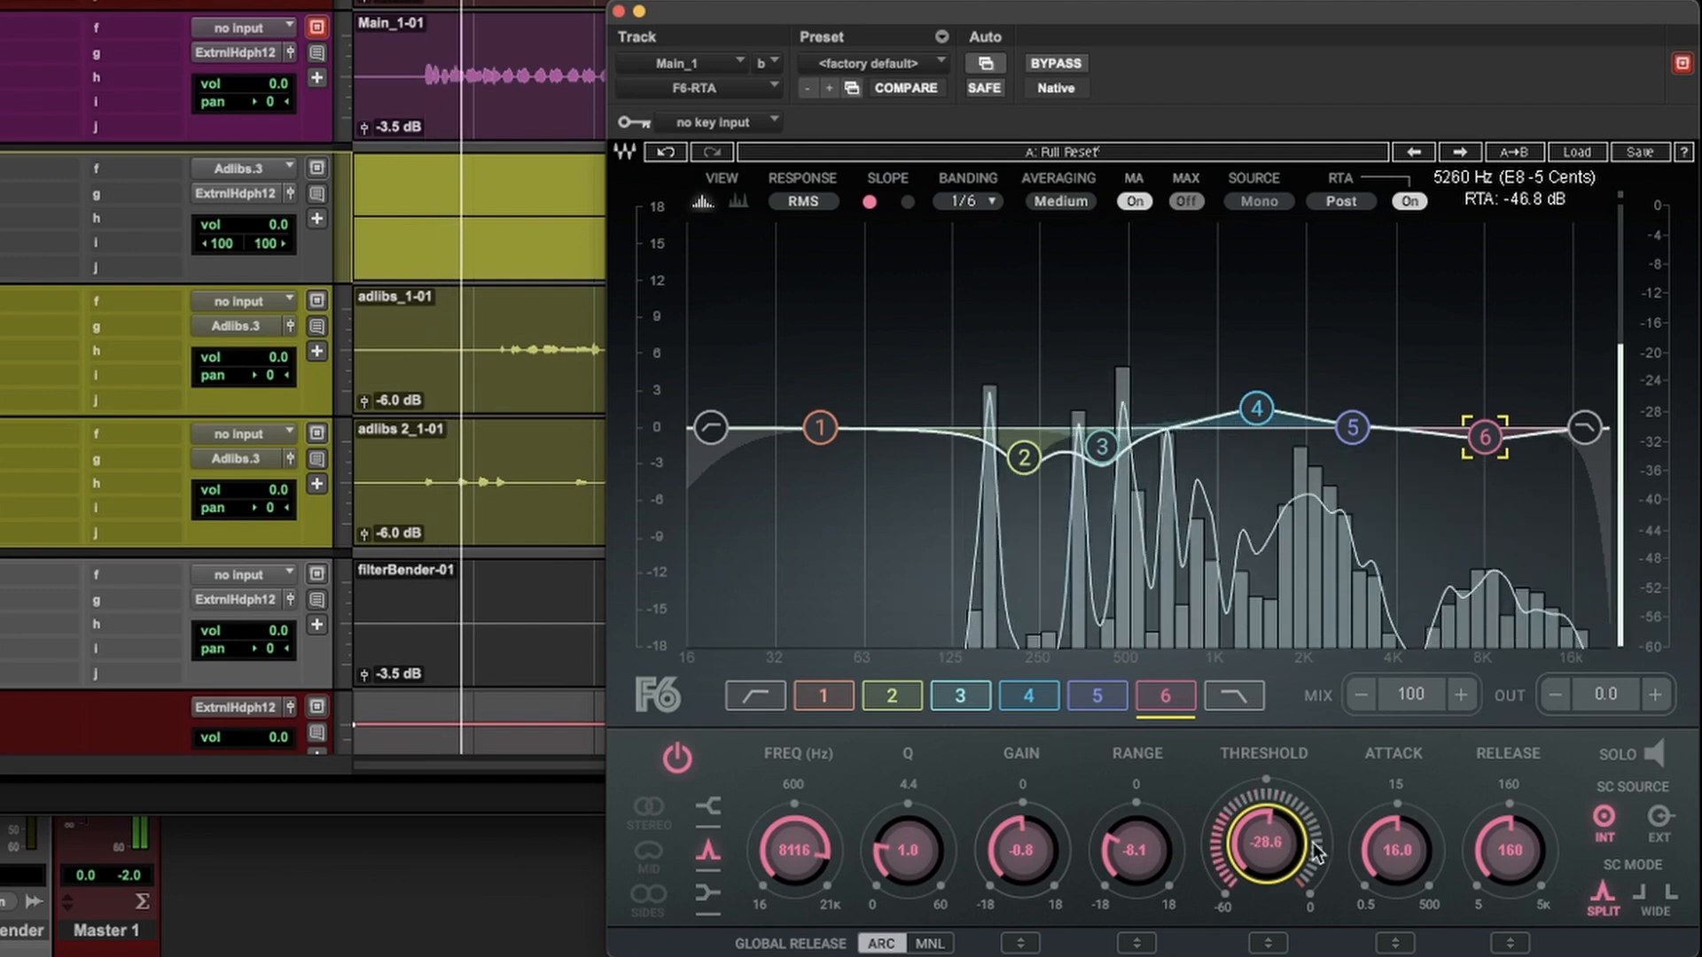
Refine band 6 with attack 4.9, release 39, threshold -28.9, Q 1.7 and gain -1.7.
drag(1397, 850, 1396, 854)
drag(1510, 837, 1510, 860)
drag(1248, 835, 1248, 838)
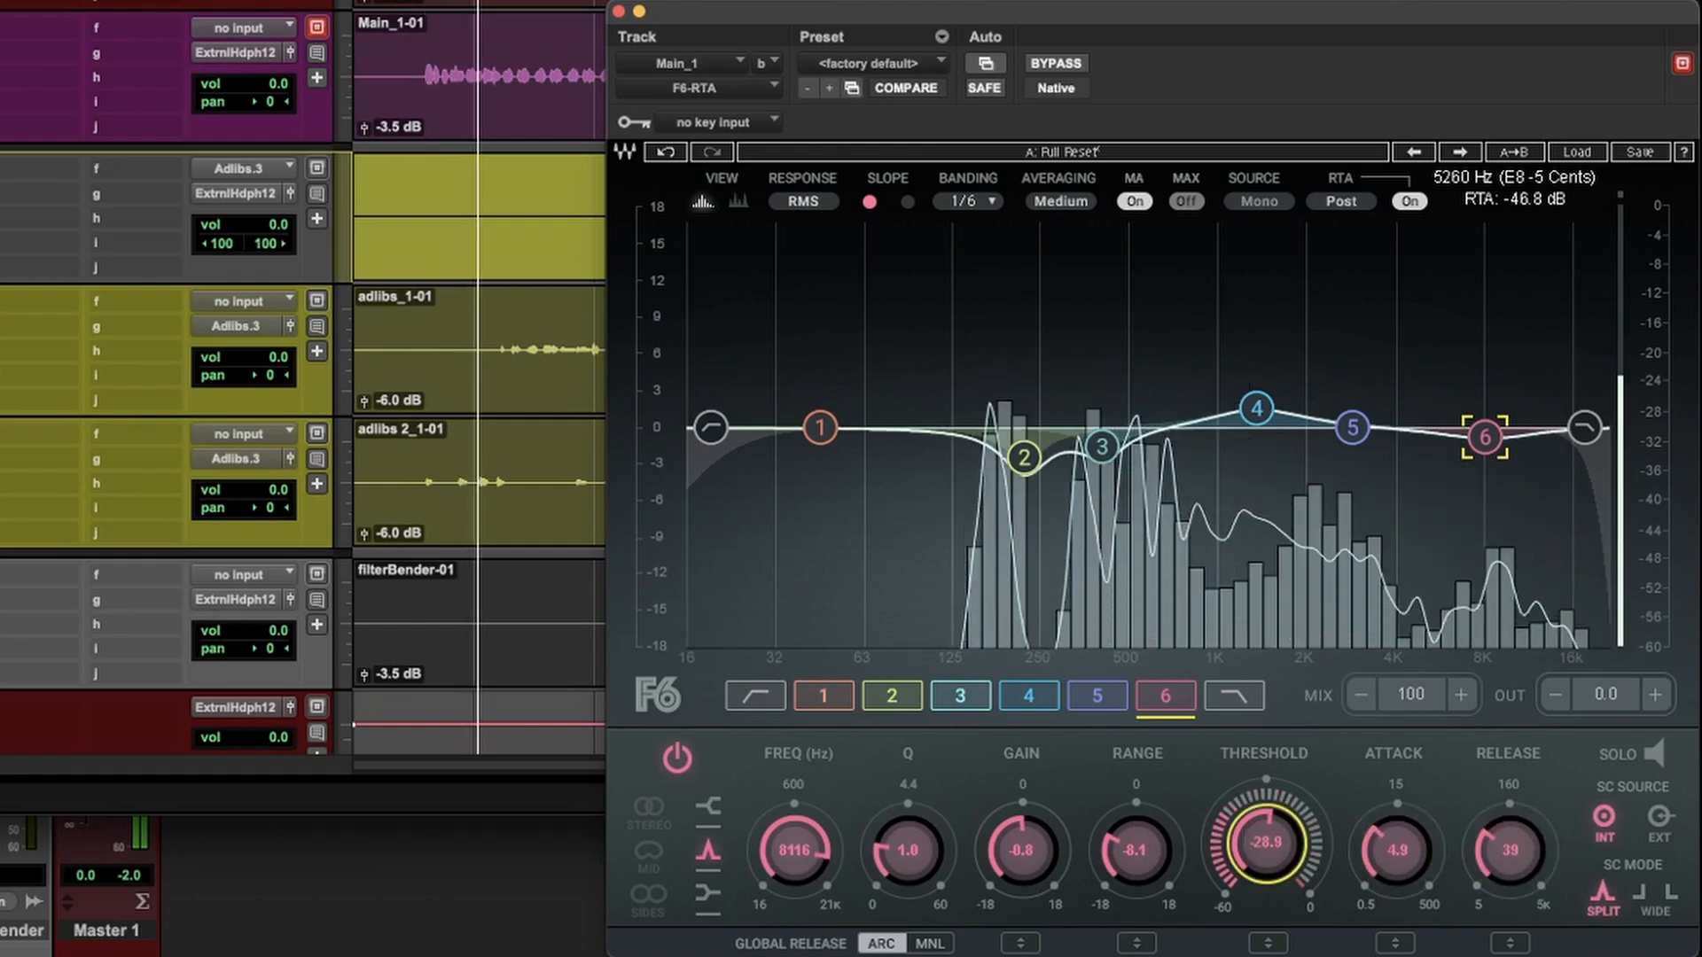
drag(923, 847, 924, 835)
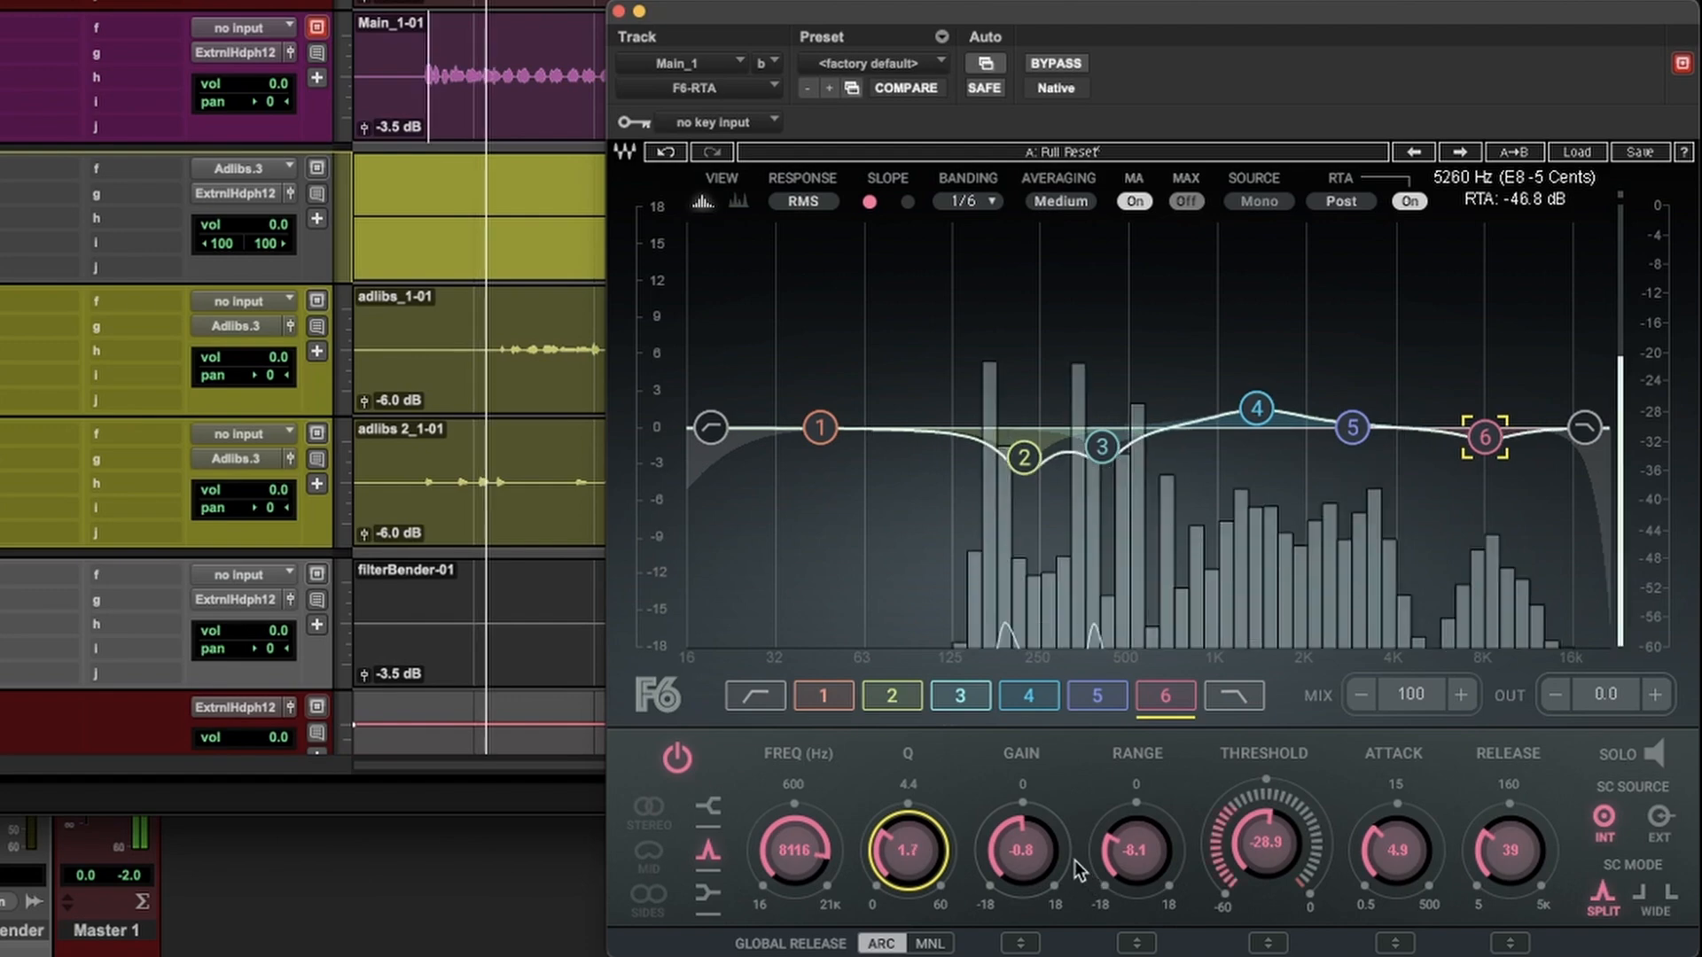
drag(1026, 853, 1025, 861)
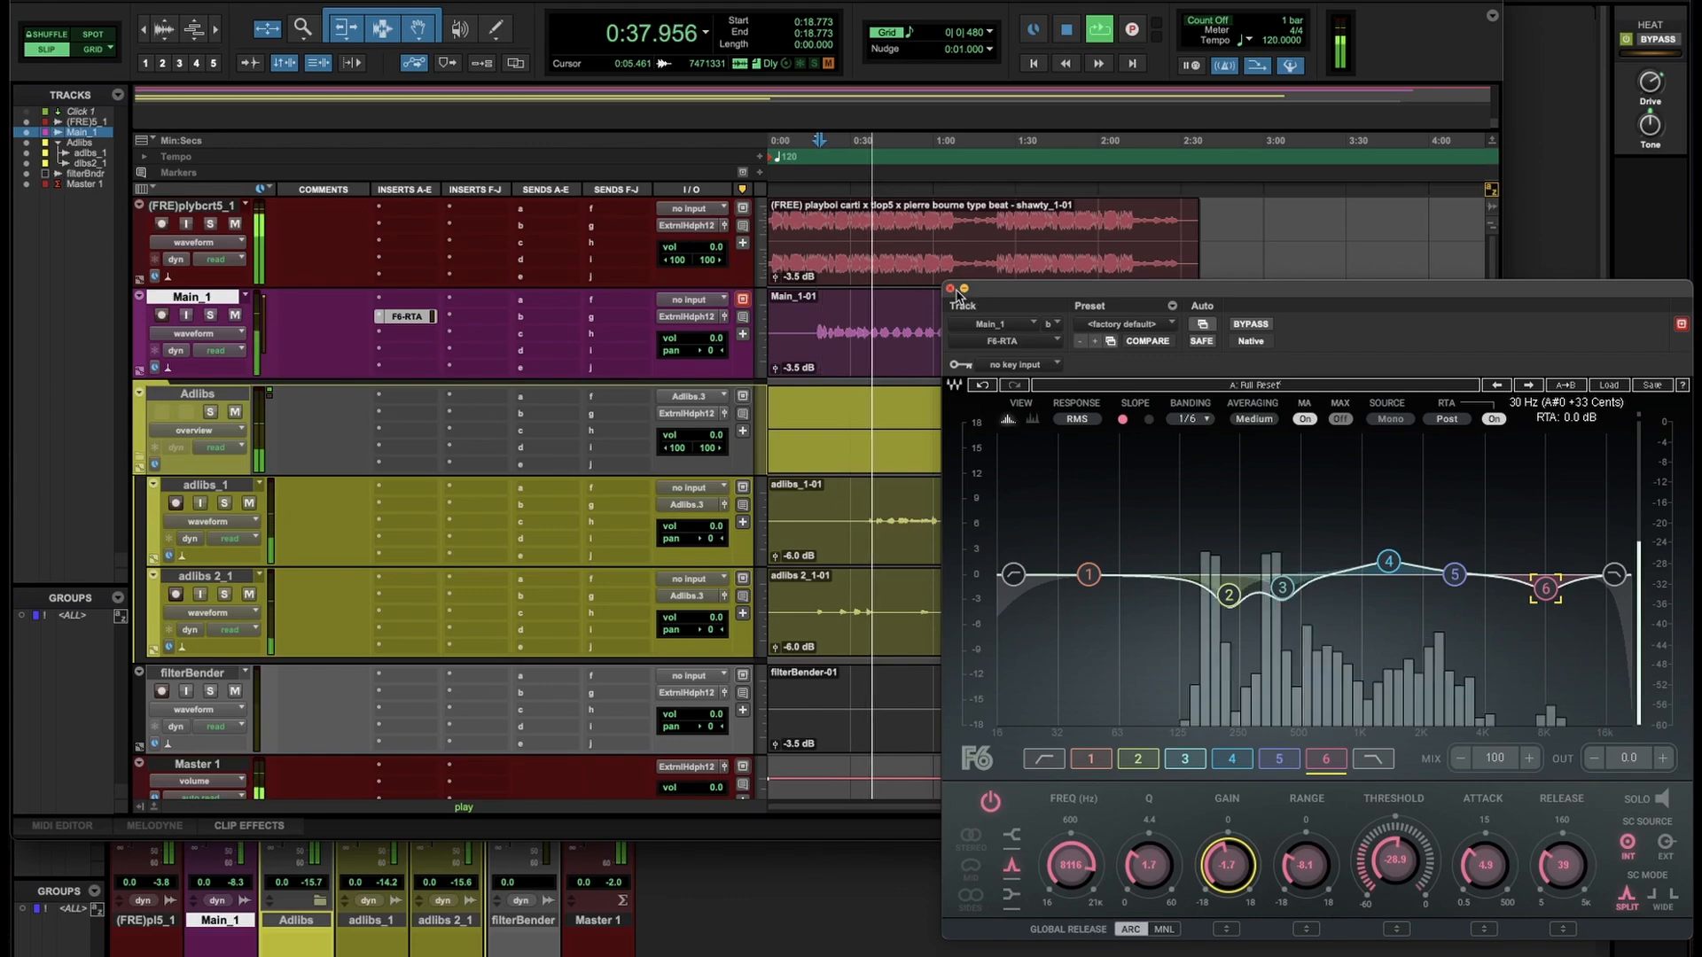
Play the session and compress Main_1 with MJUC, setting Compress to about 12 and raising Make-Up slightly above 0.
click(780, 146)
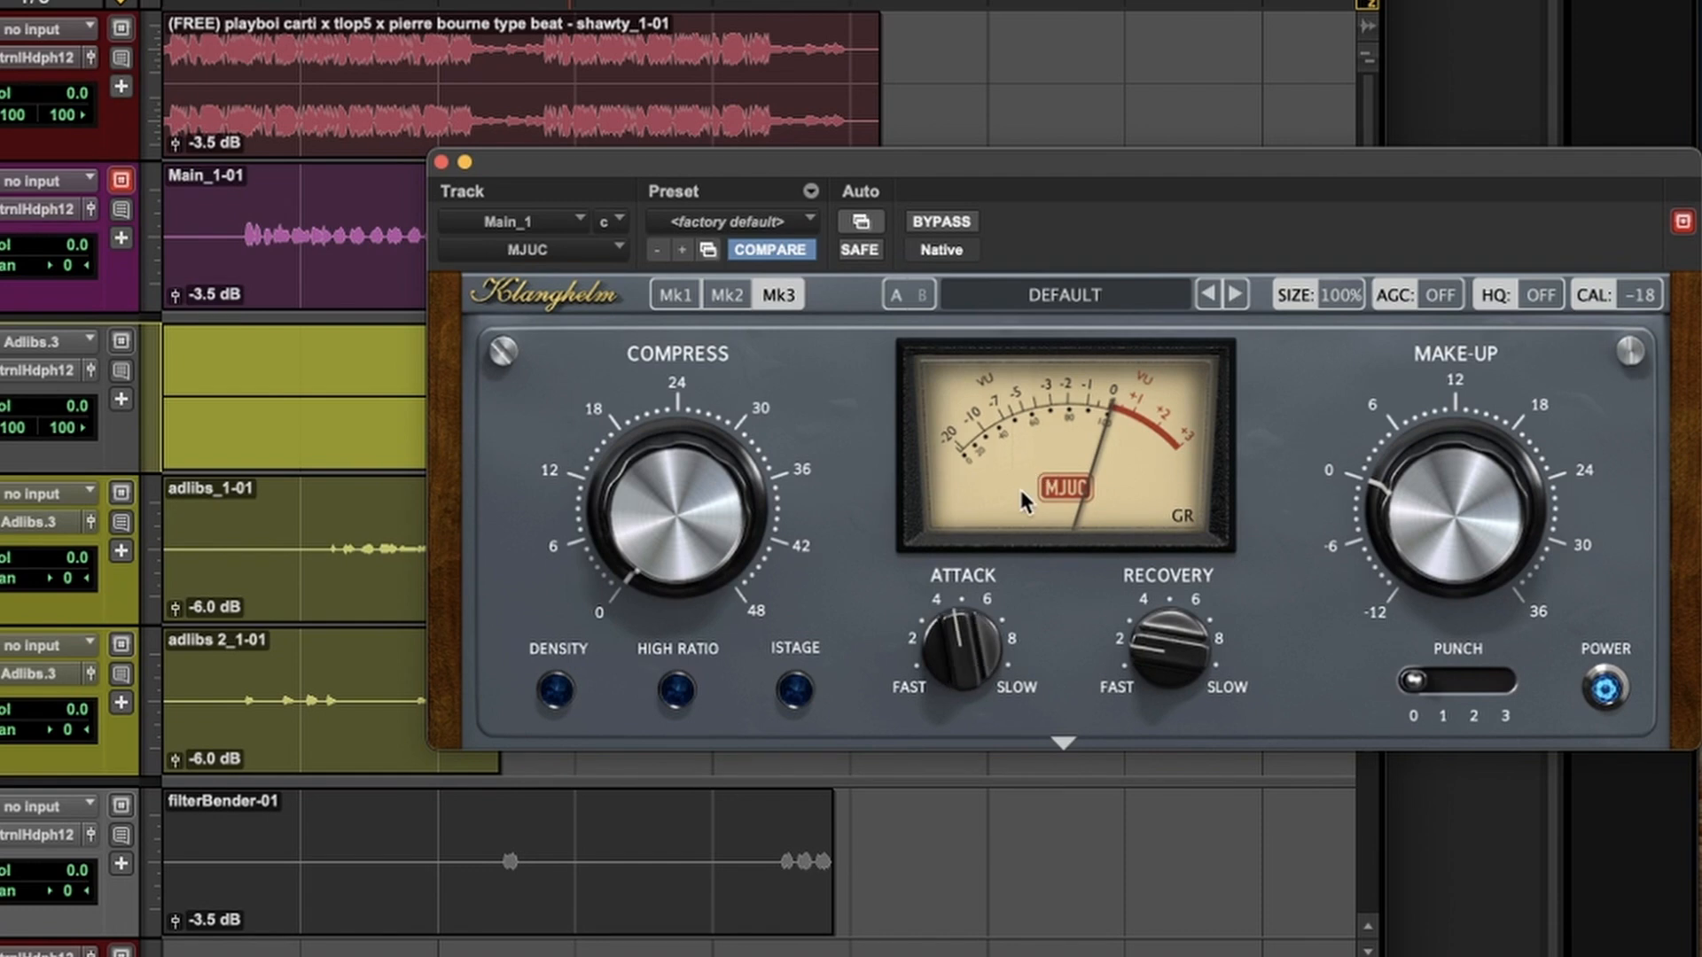
key(space)
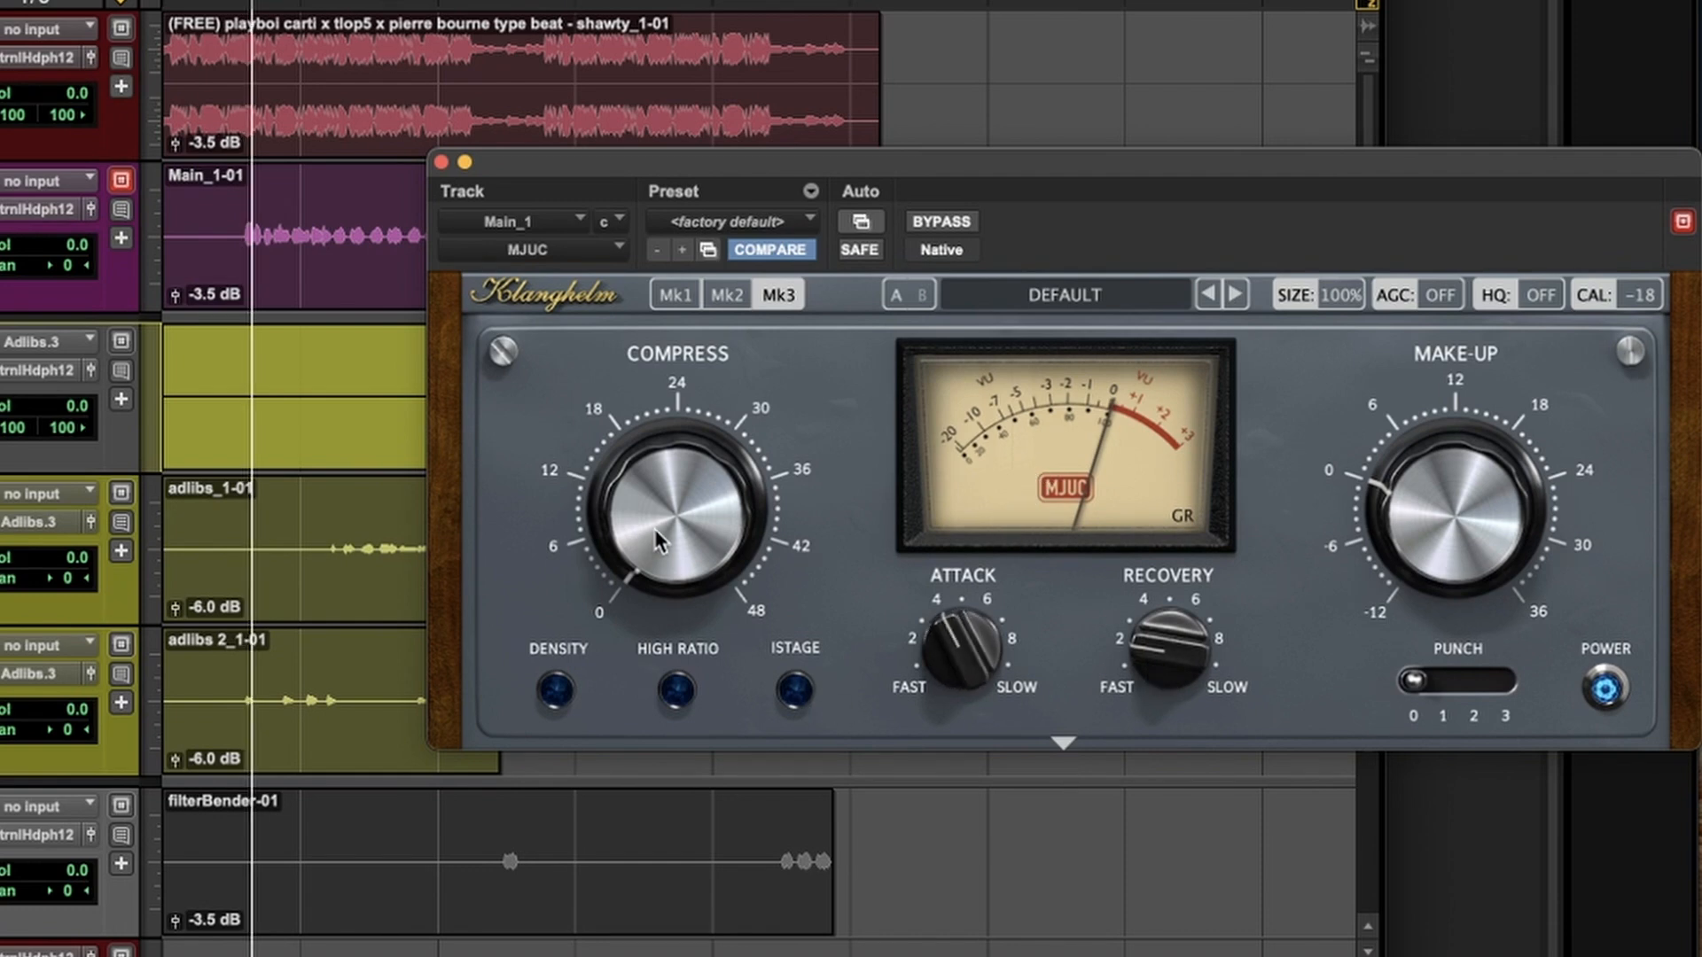
drag(657, 518, 642, 333)
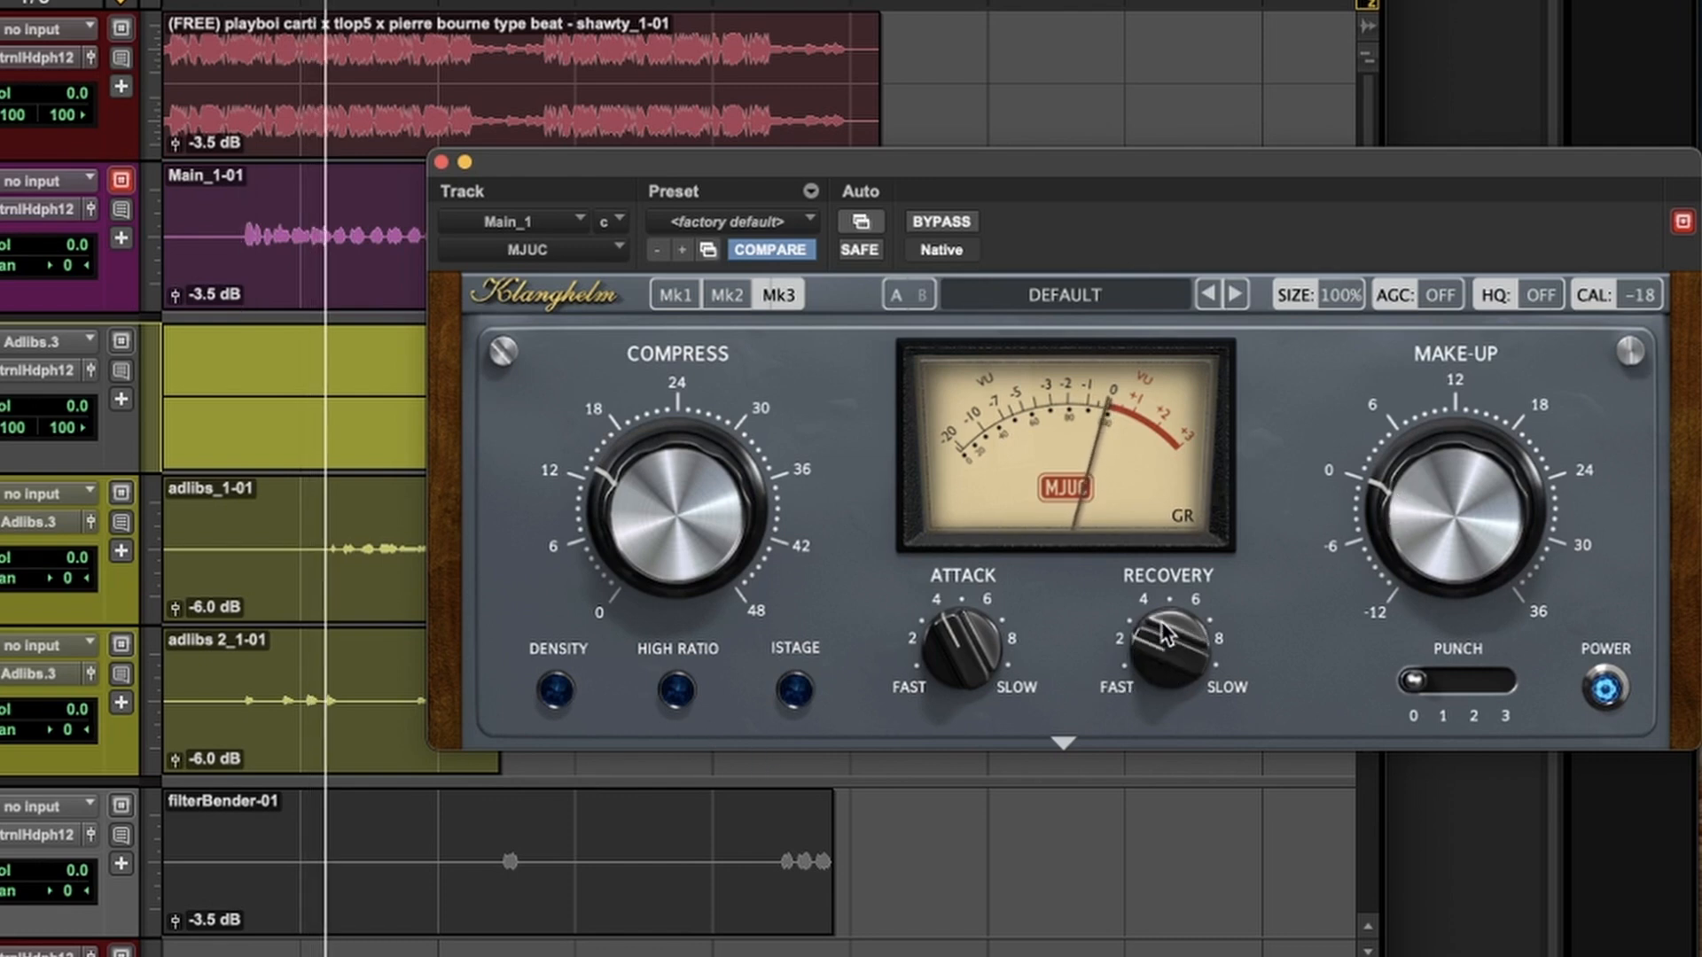
drag(1441, 469, 1451, 448)
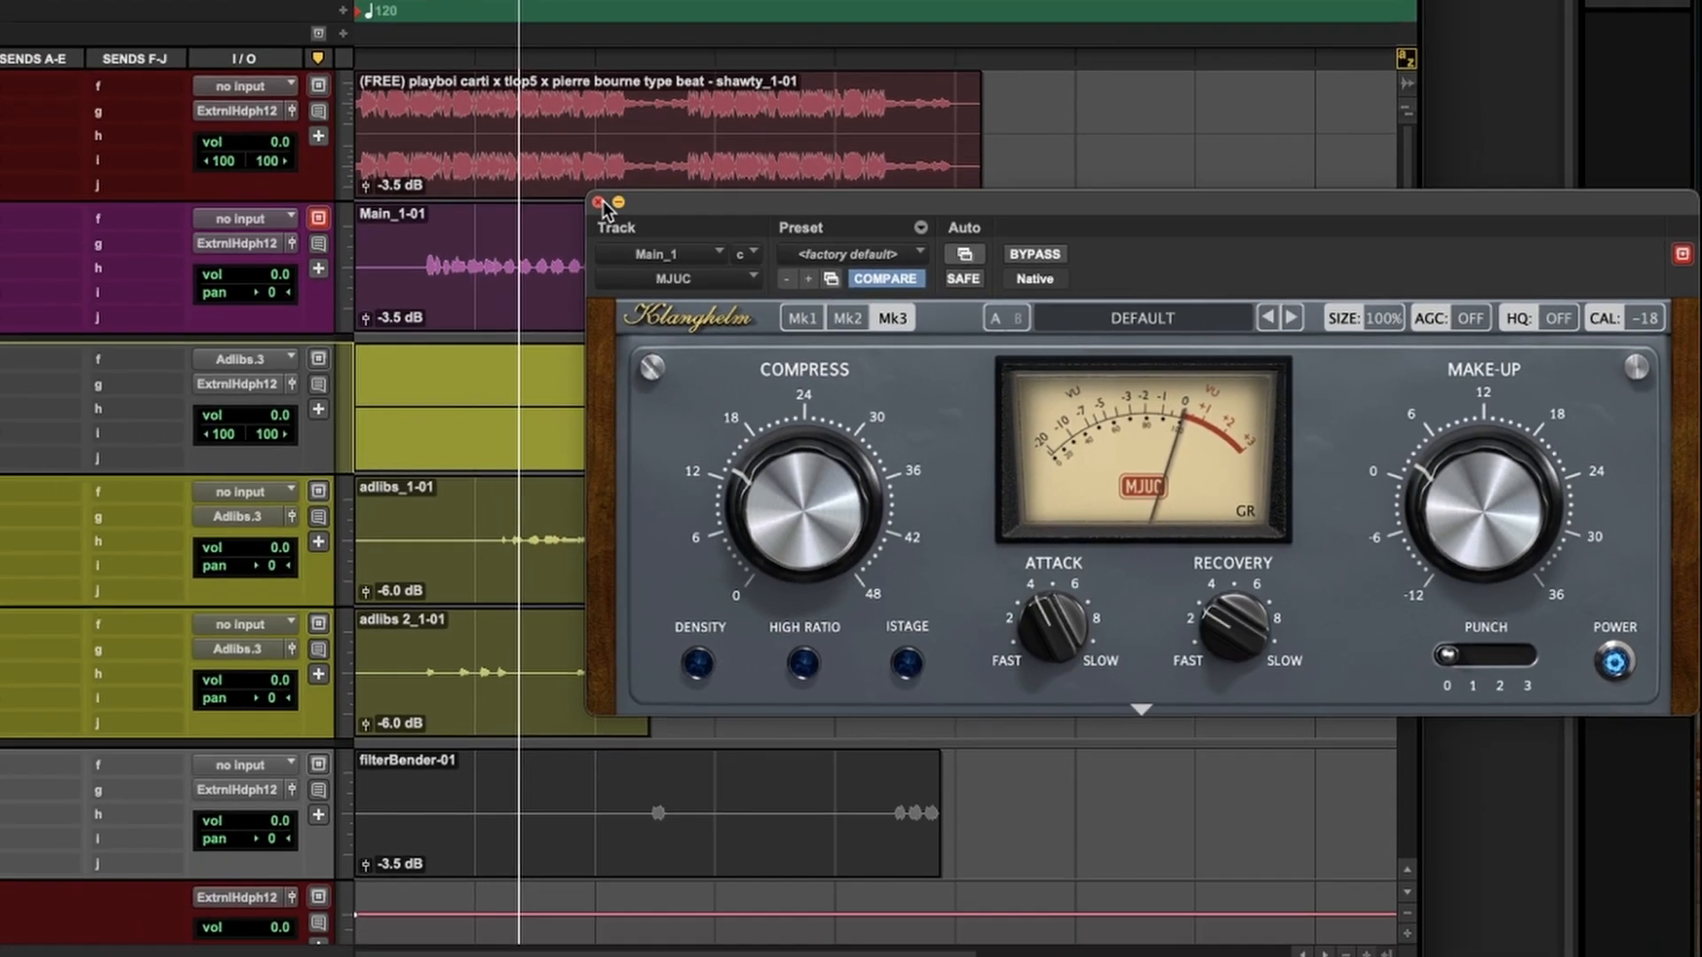
Create a new track named verb 1 as a send destination for the reverb.
click(504, 174)
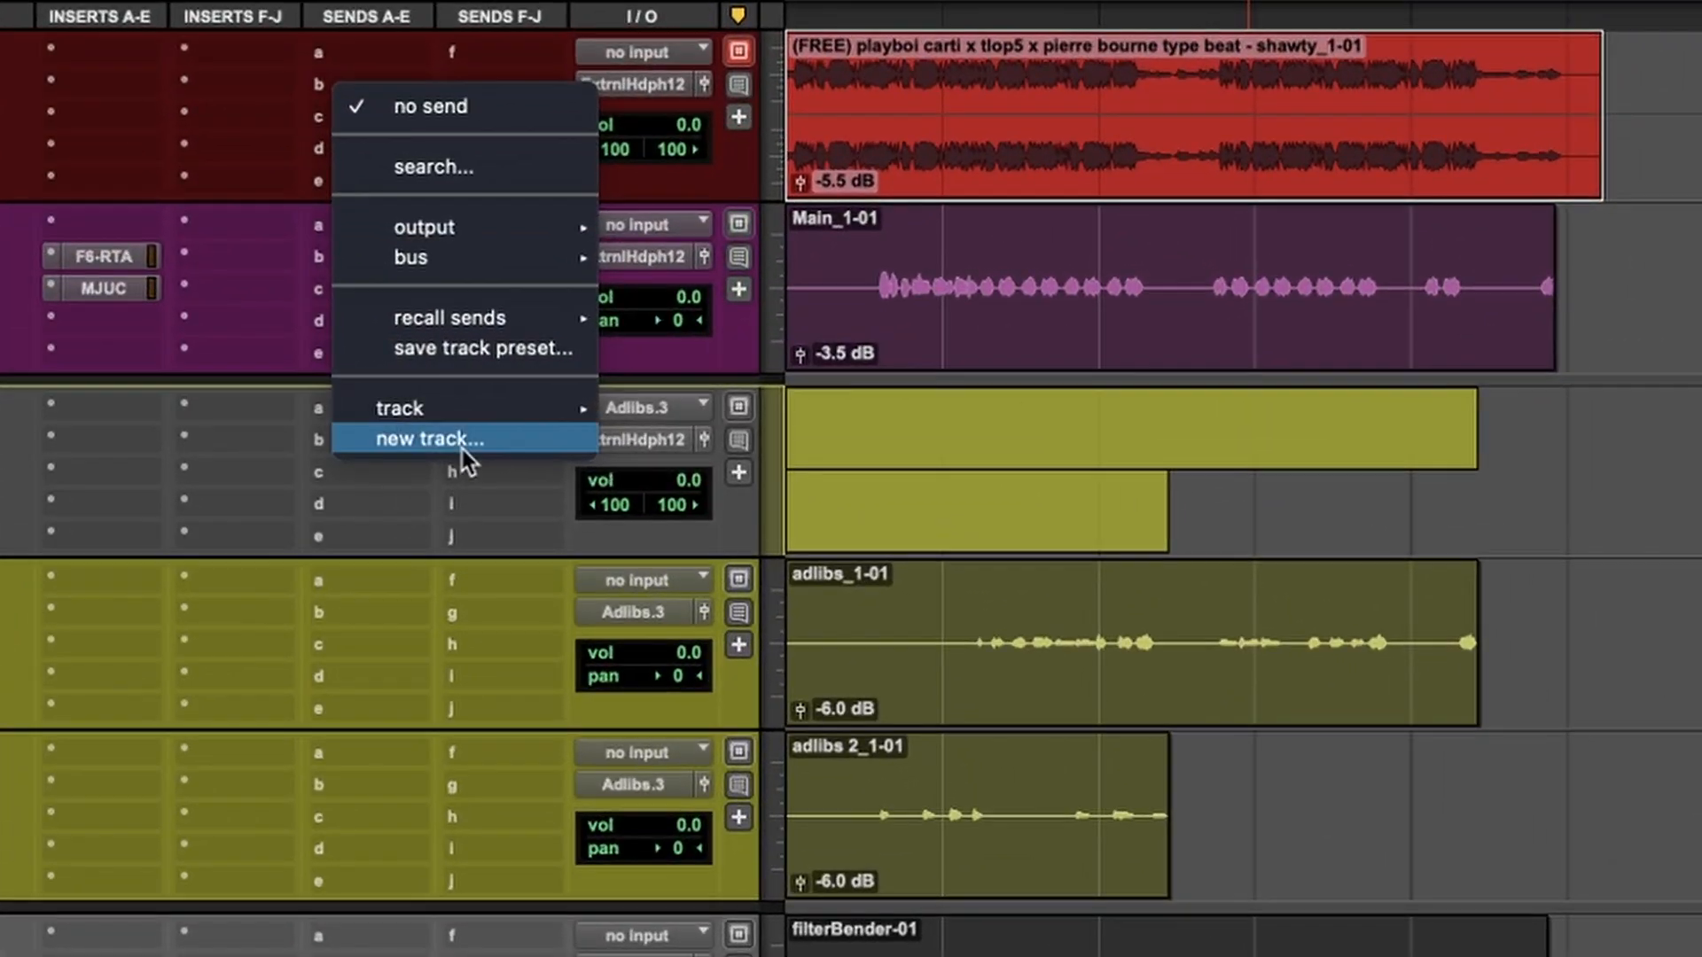
click(505, 433)
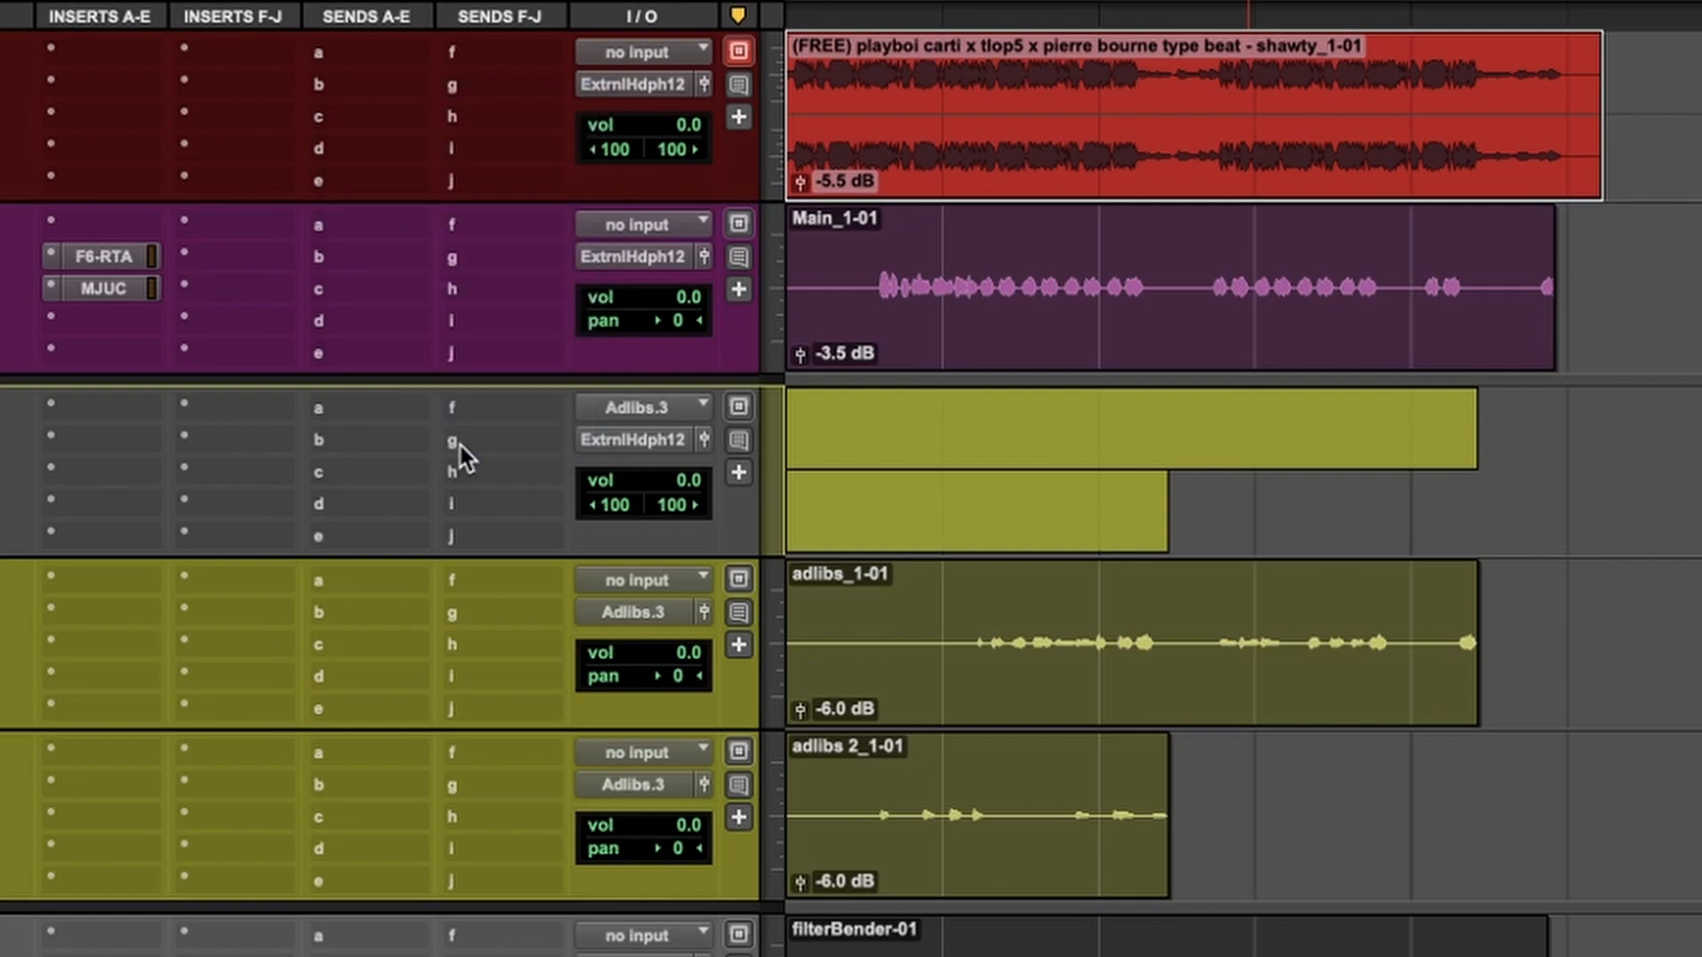
text(verb 1)
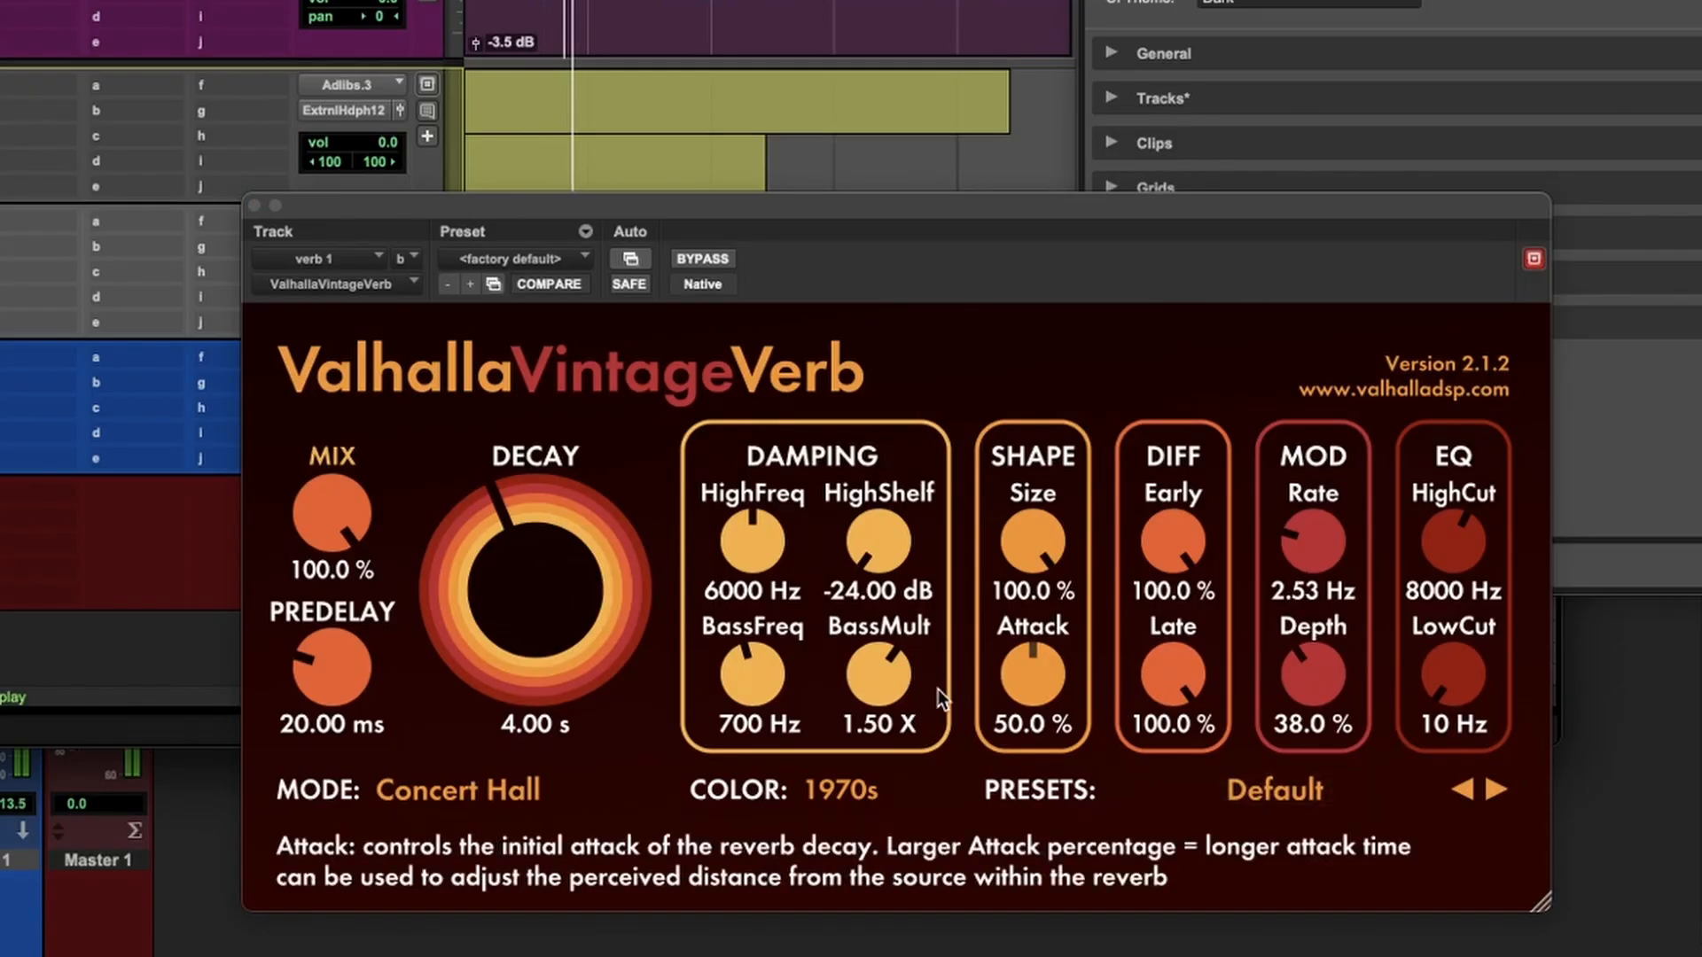
Set the ValhallaVintageVerb HighCut to 5920 Hz, LowCut to 260 Hz, BassMult to 0.25 X and BassFreq to 100 Hz.
mouse_move(1453, 542)
mouse_down()
mouse_move(1447, 574)
mouse_move(1455, 530)
mouse_up()
drag(1439, 647, 1445, 623)
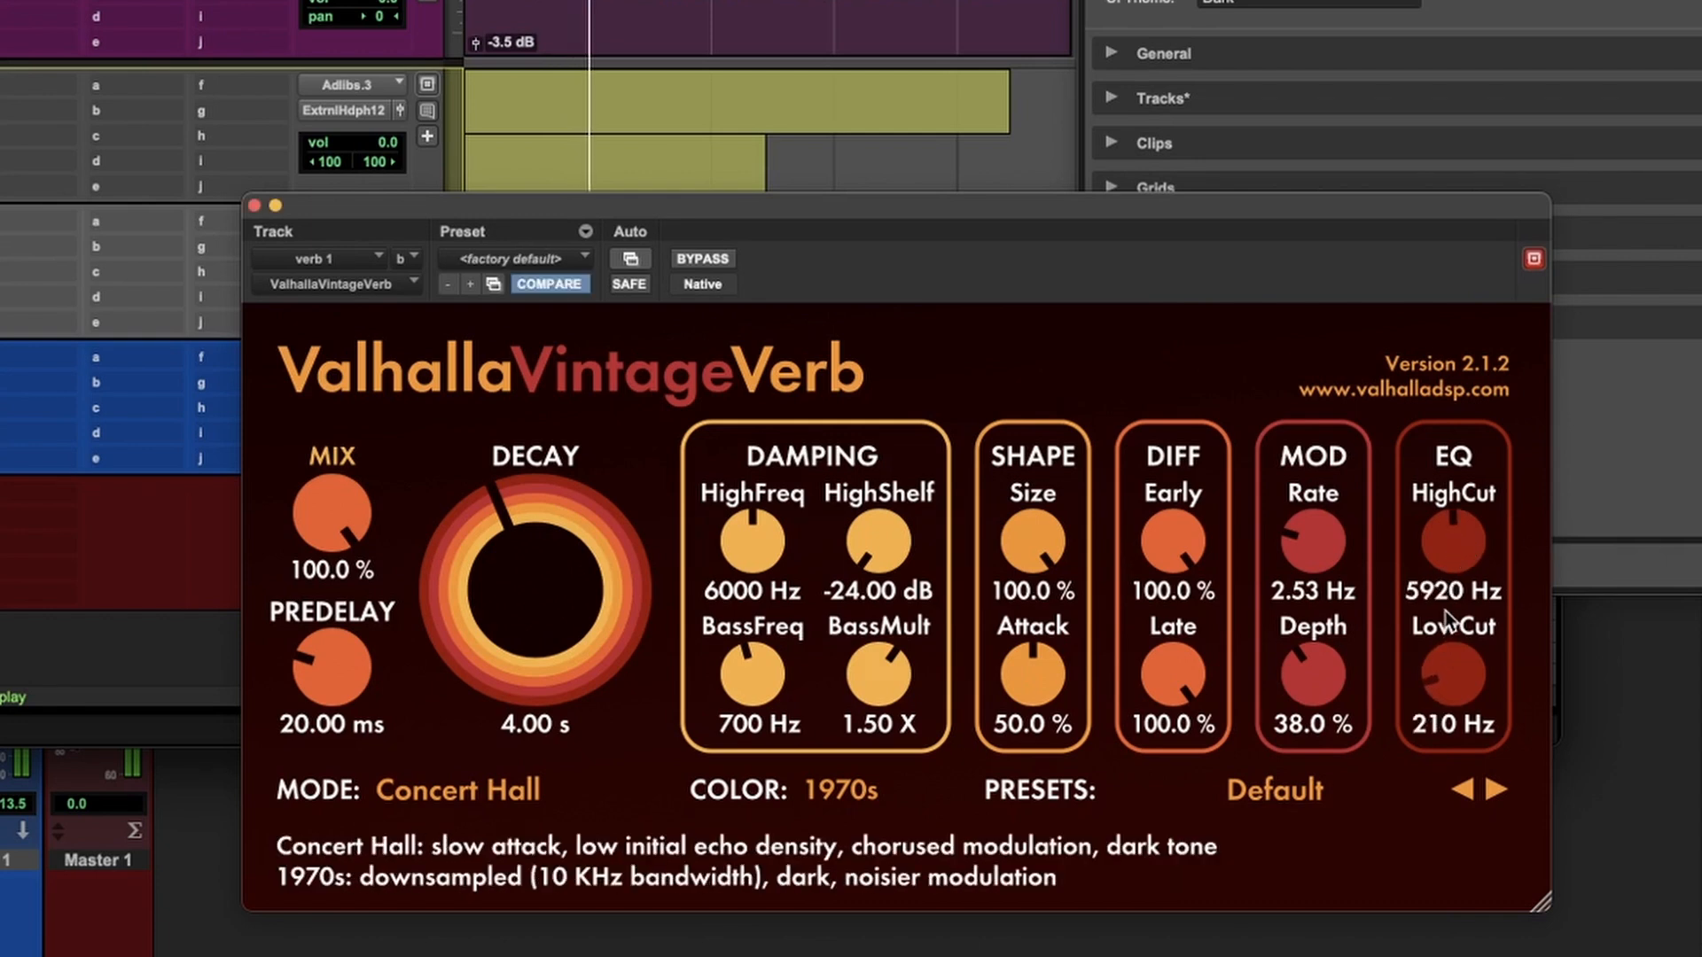
drag(872, 677, 833, 824)
drag(753, 675, 766, 822)
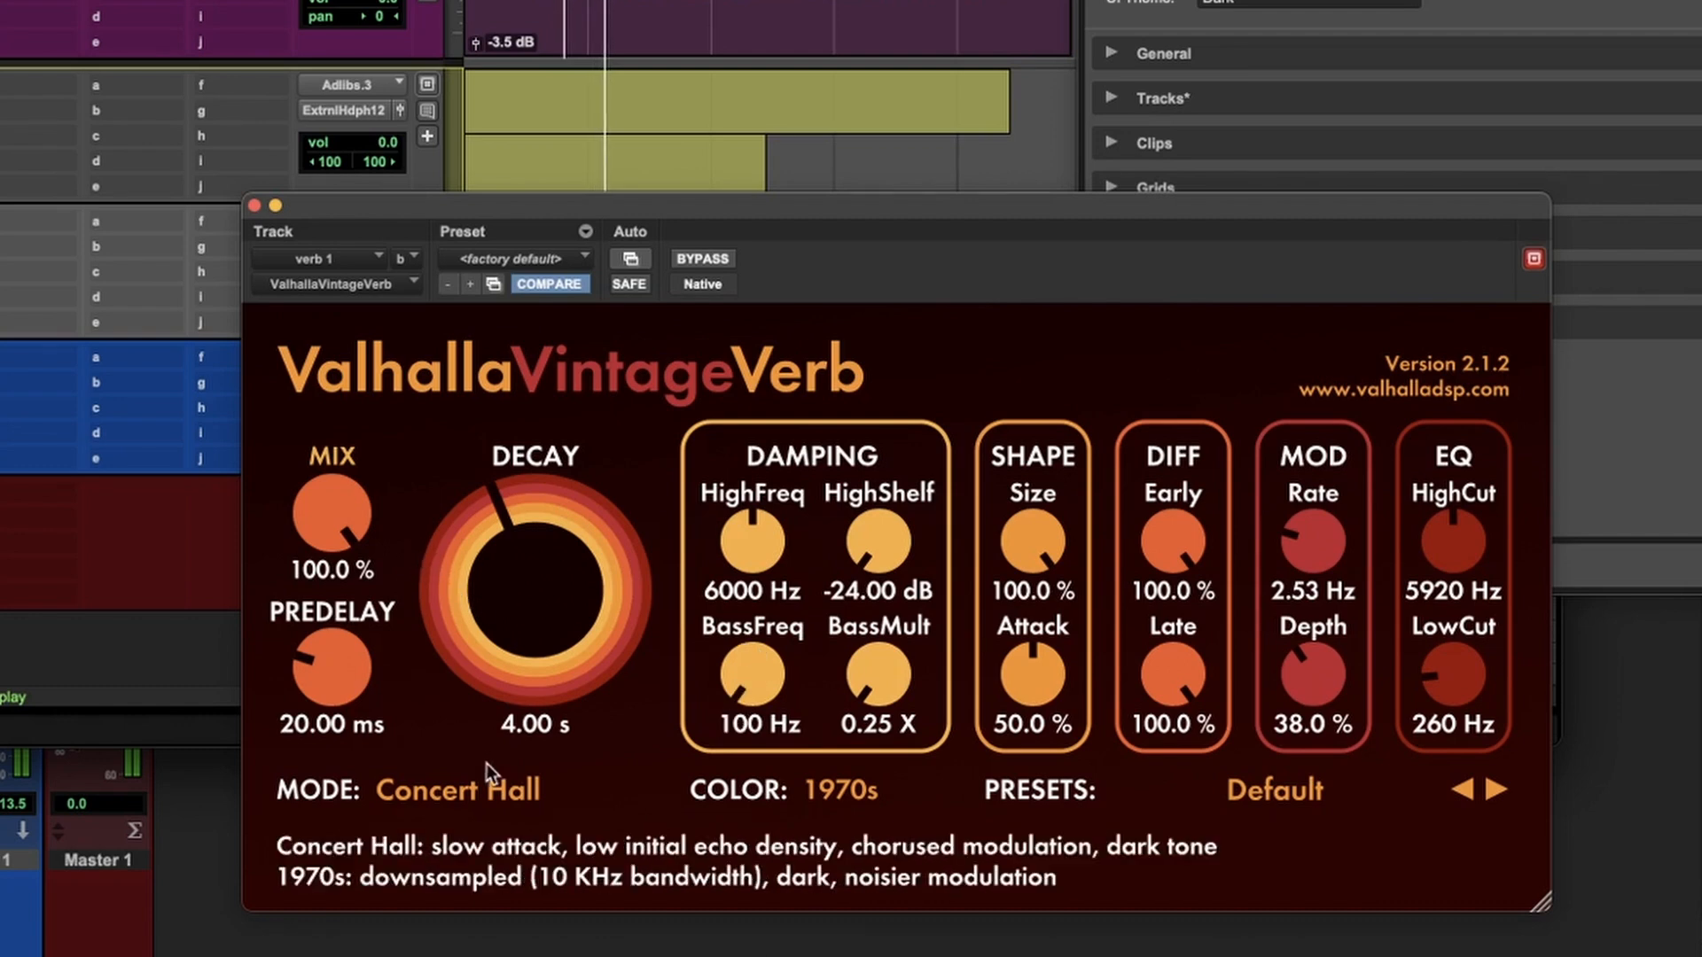
Switch the reverb mode to Plate, shorten the decay to 2.65 s and close the plug-in window.
click(497, 794)
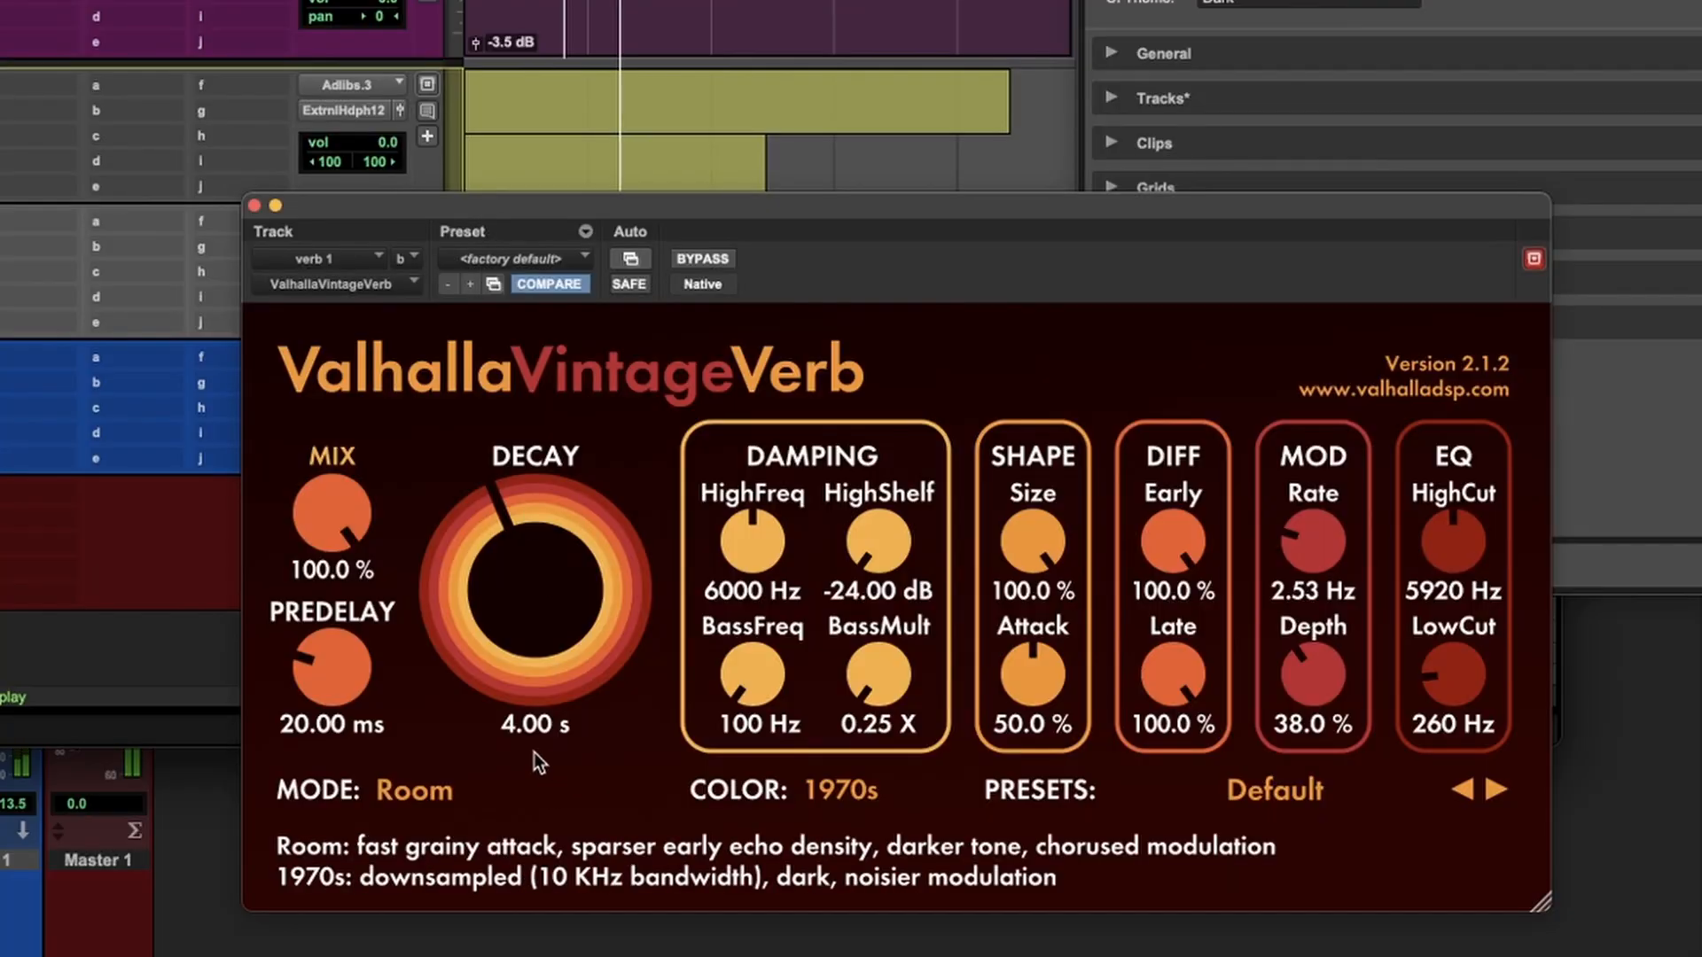
click(413, 790)
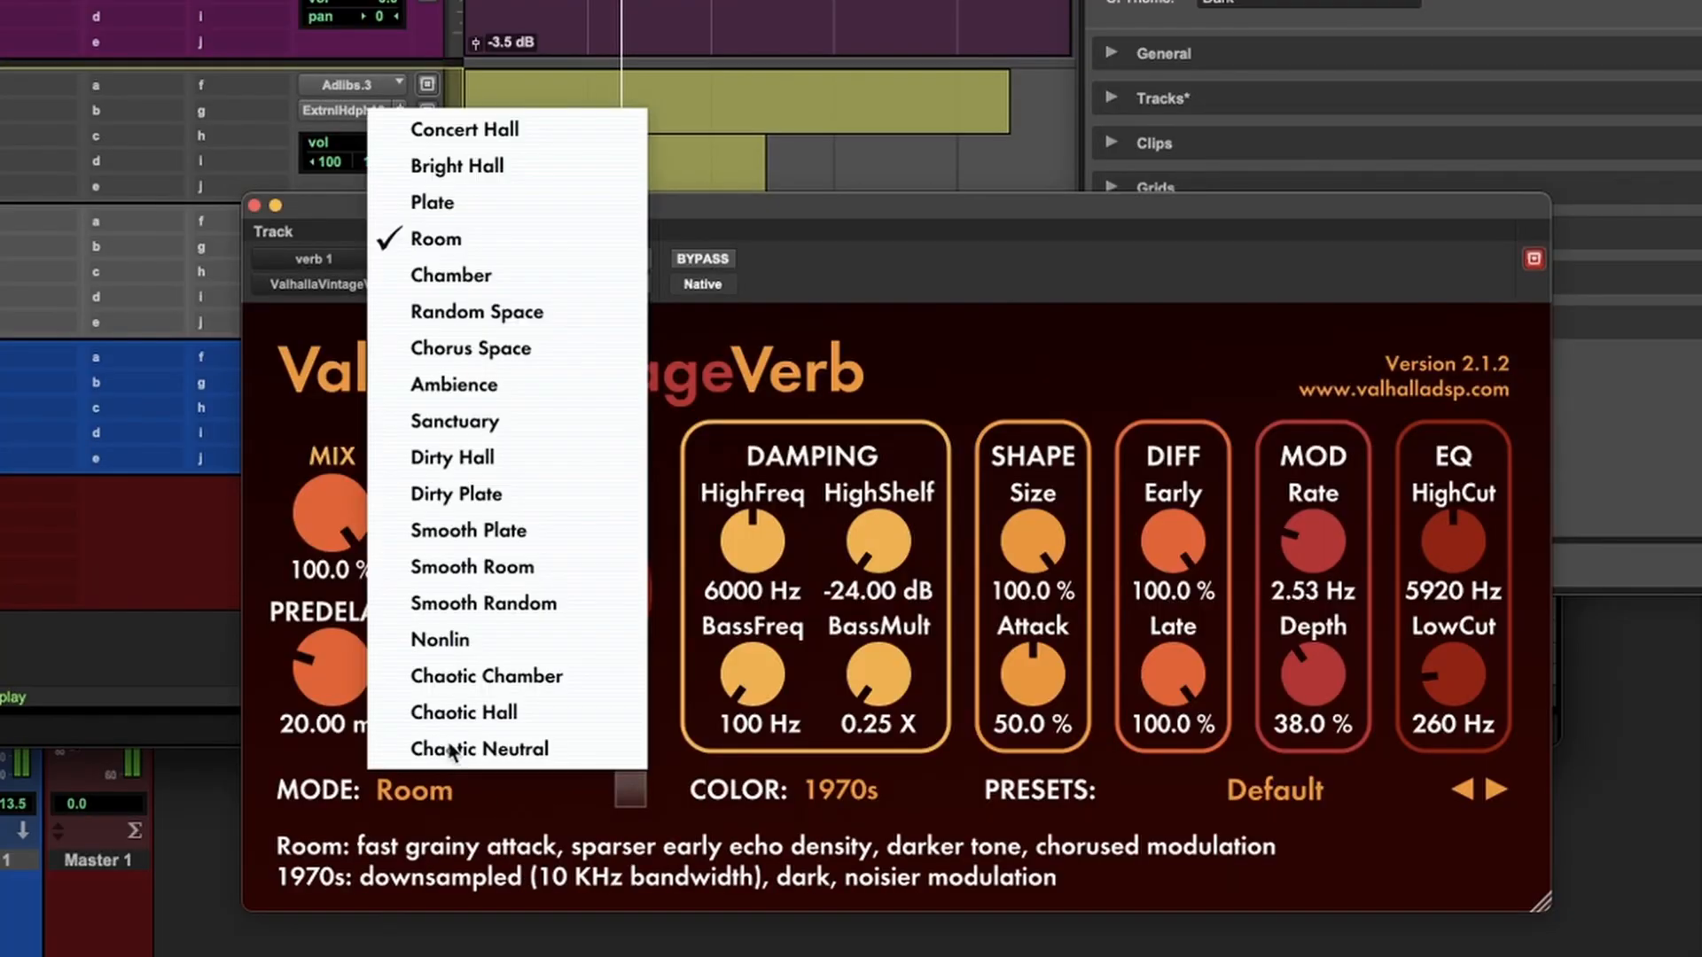
click(482, 202)
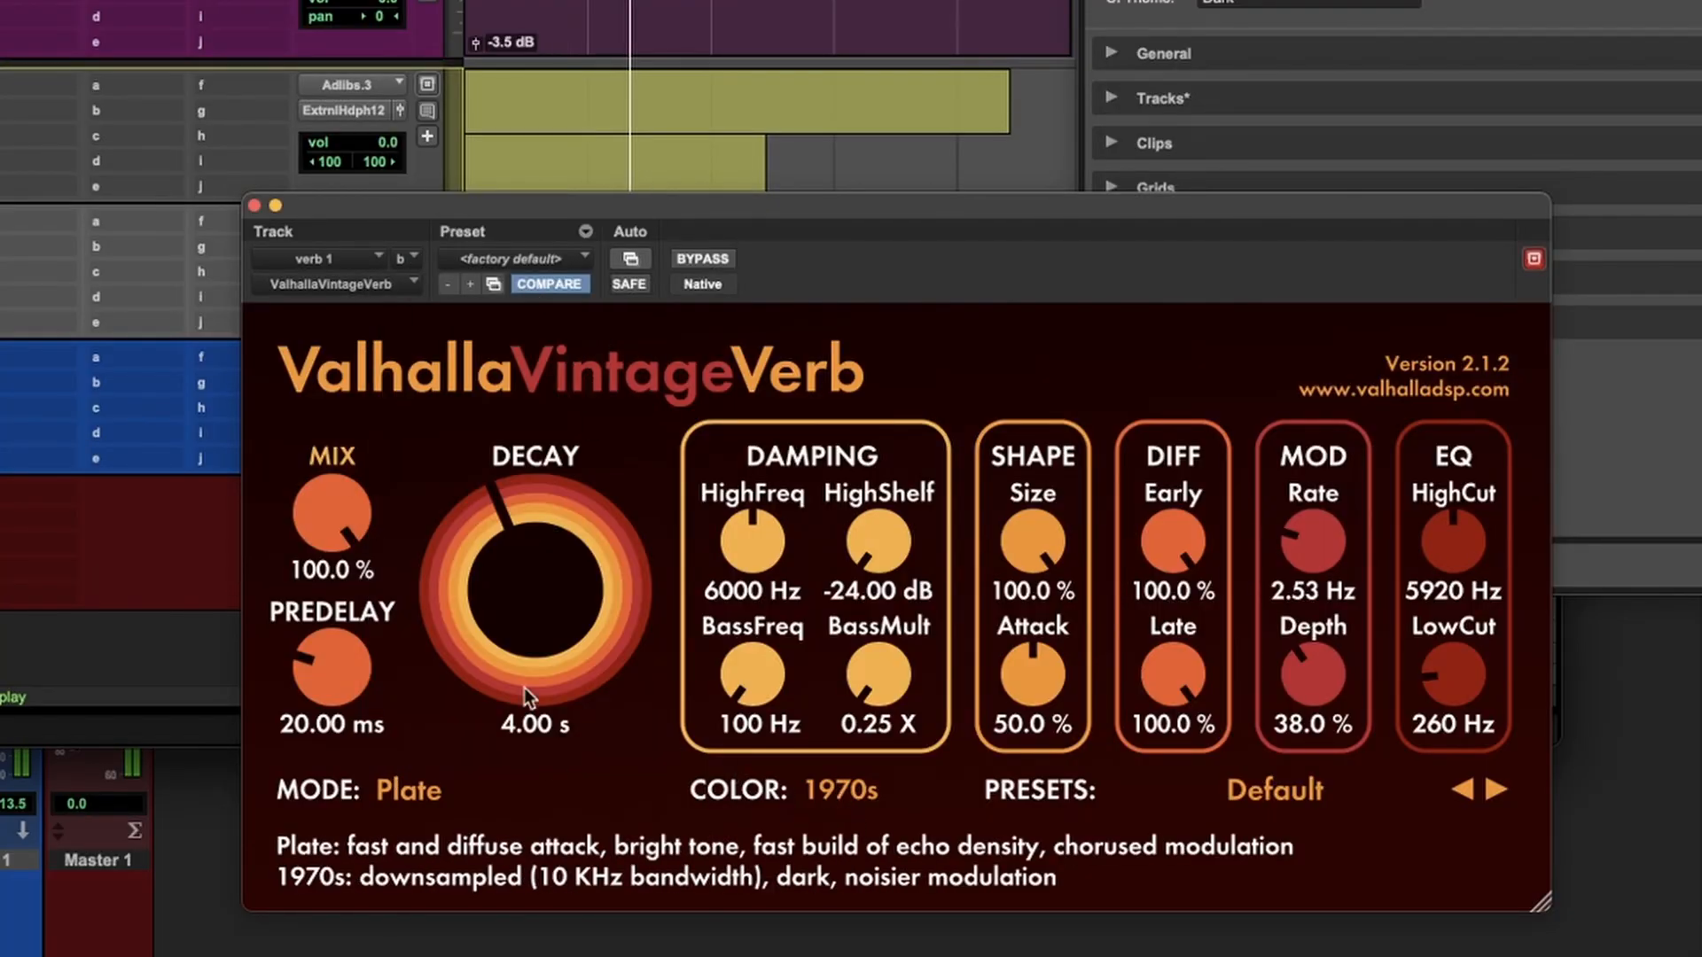
scroll(497, 620, down, 5)
scroll(497, 625, up, 1)
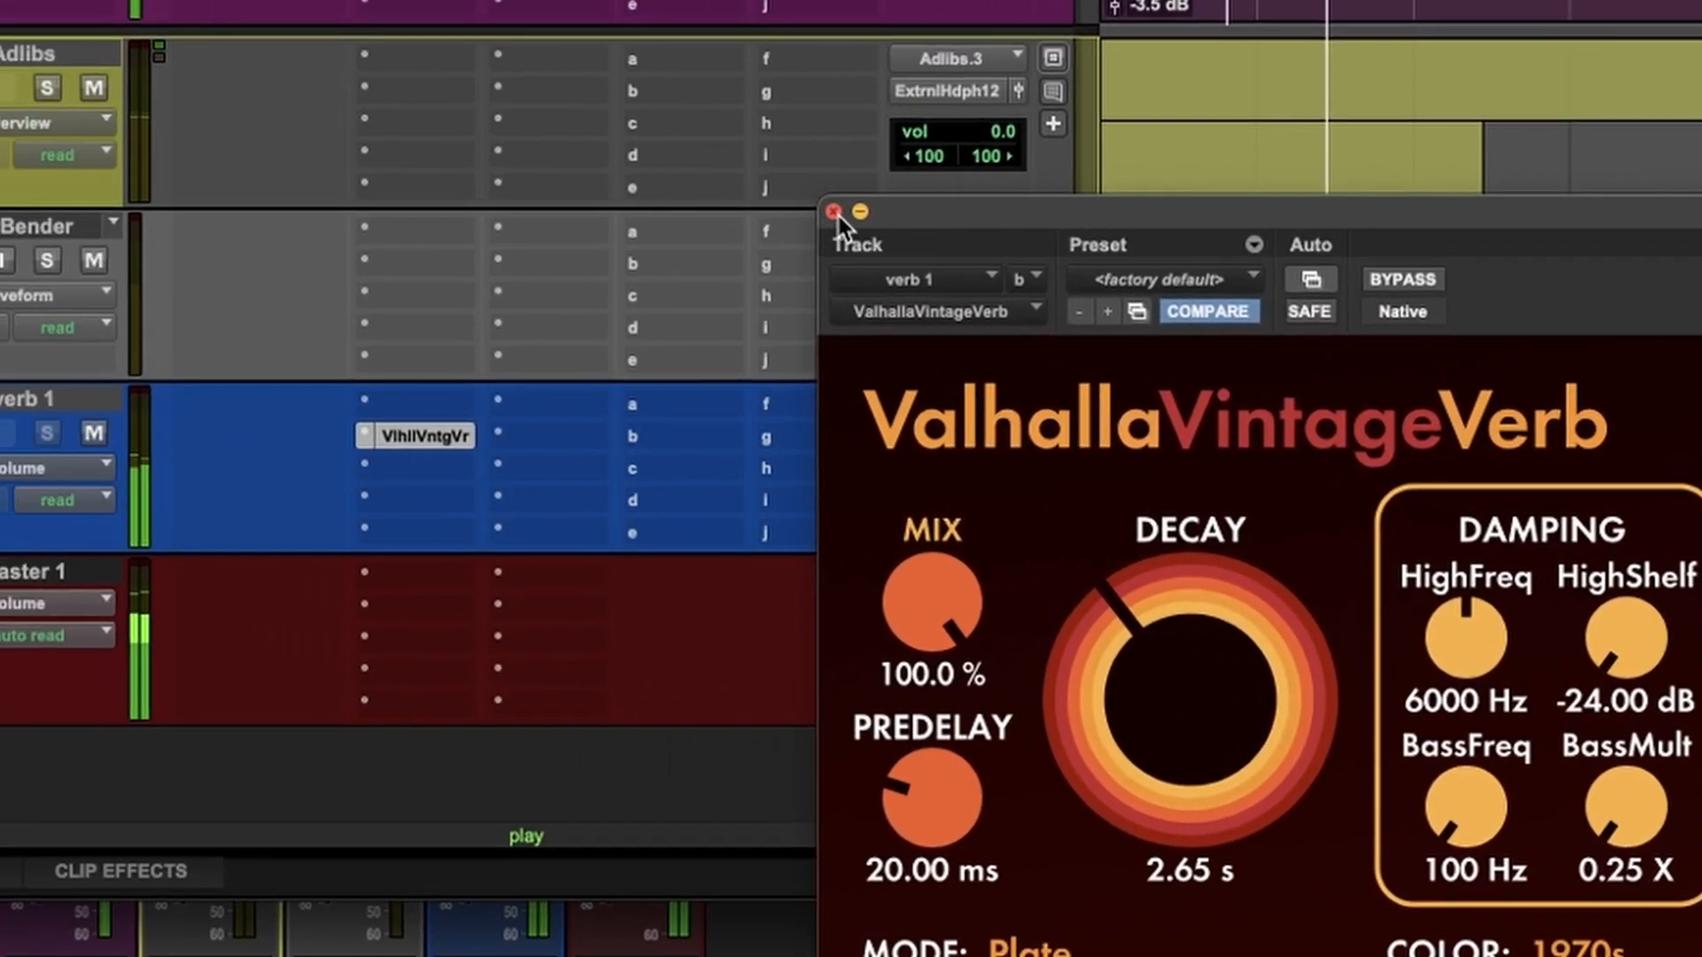
click(834, 213)
Lower the verb 1 track volume to -5.3 dB and raise MJUC's Compress on Main_1 to about 15.
drag(1003, 479, 1004, 502)
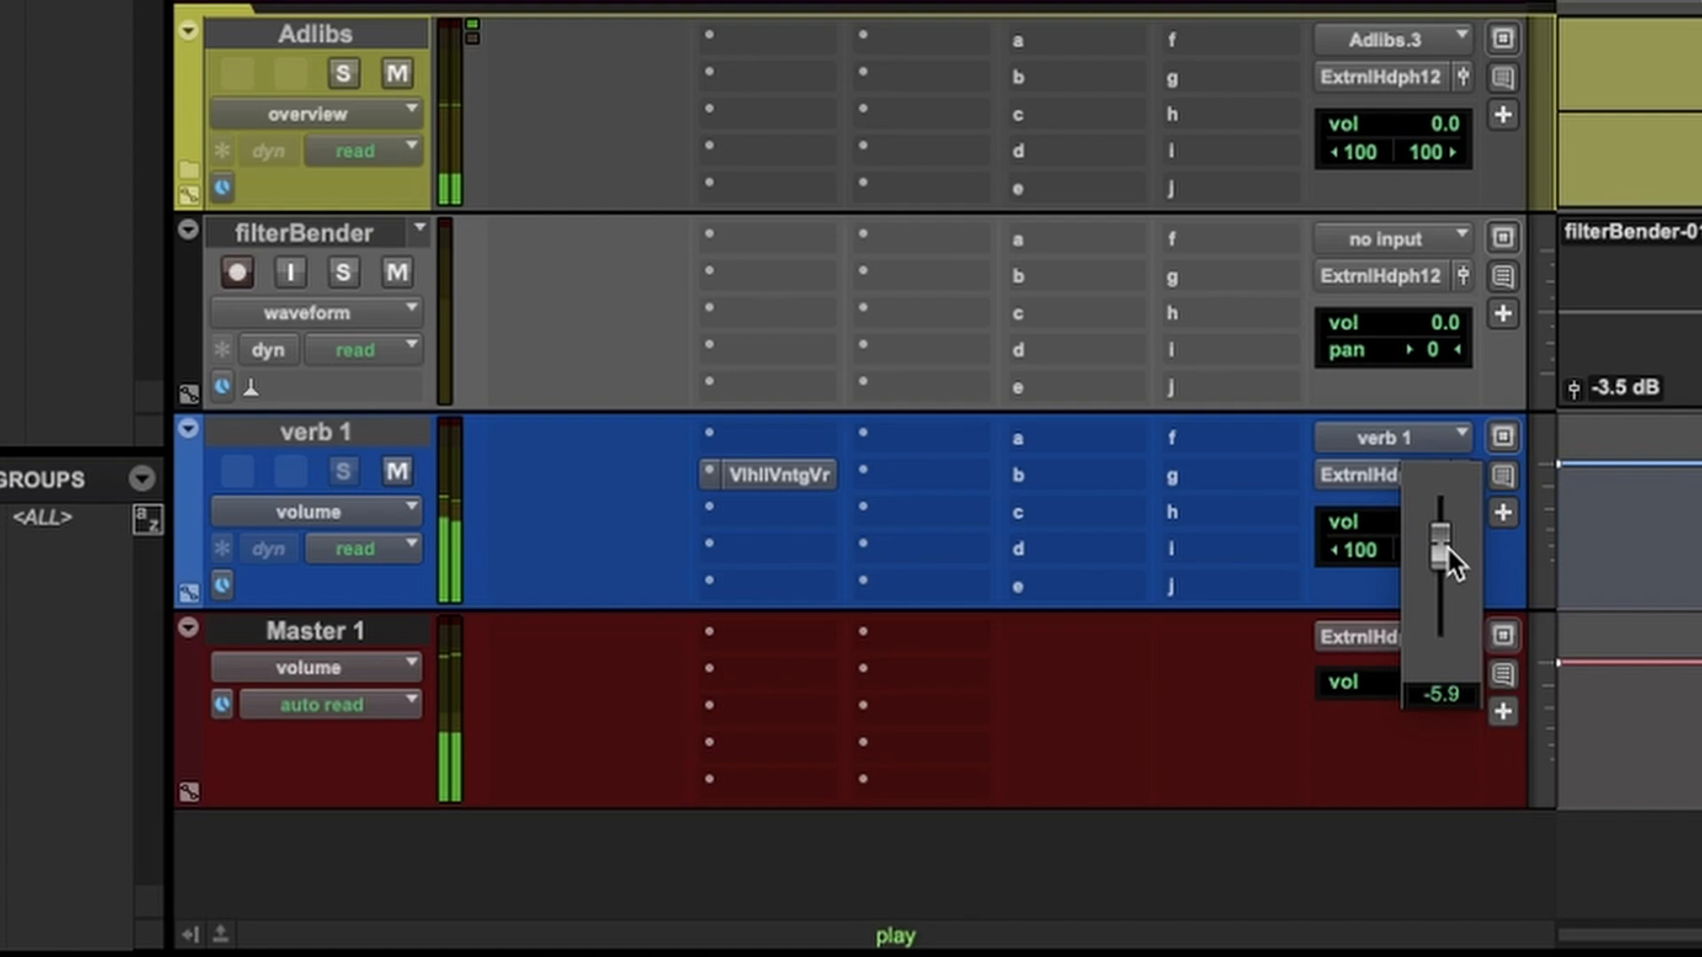
drag(1448, 546, 1448, 541)
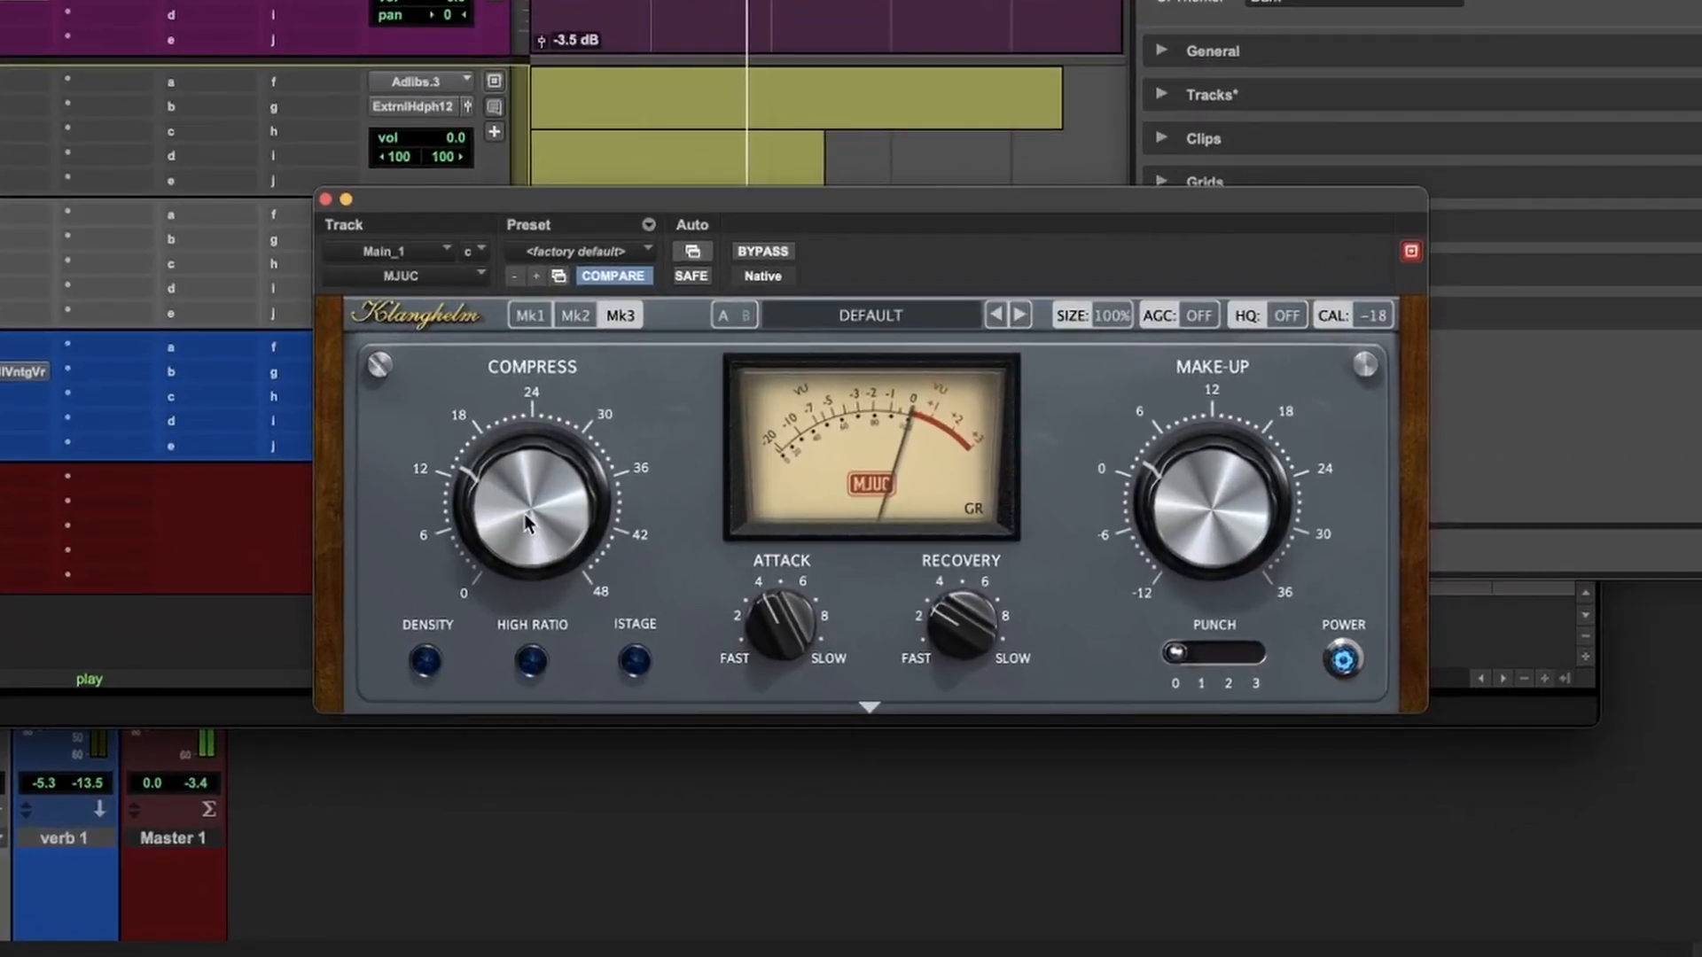
drag(514, 504, 525, 475)
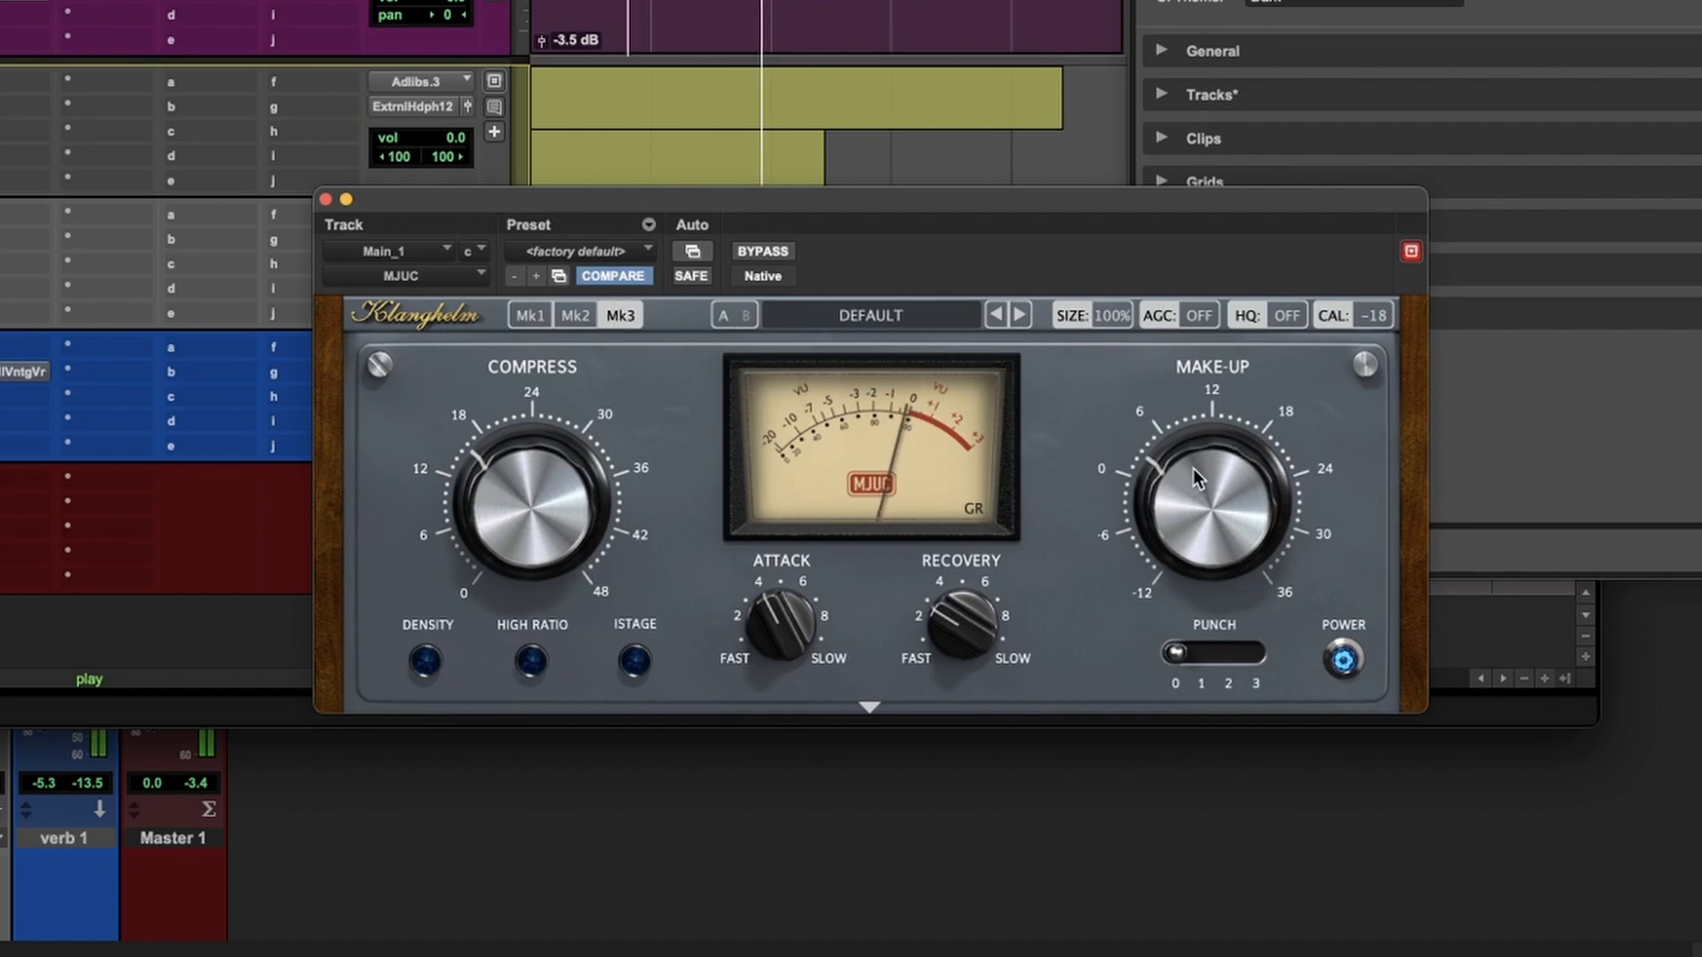
click(326, 199)
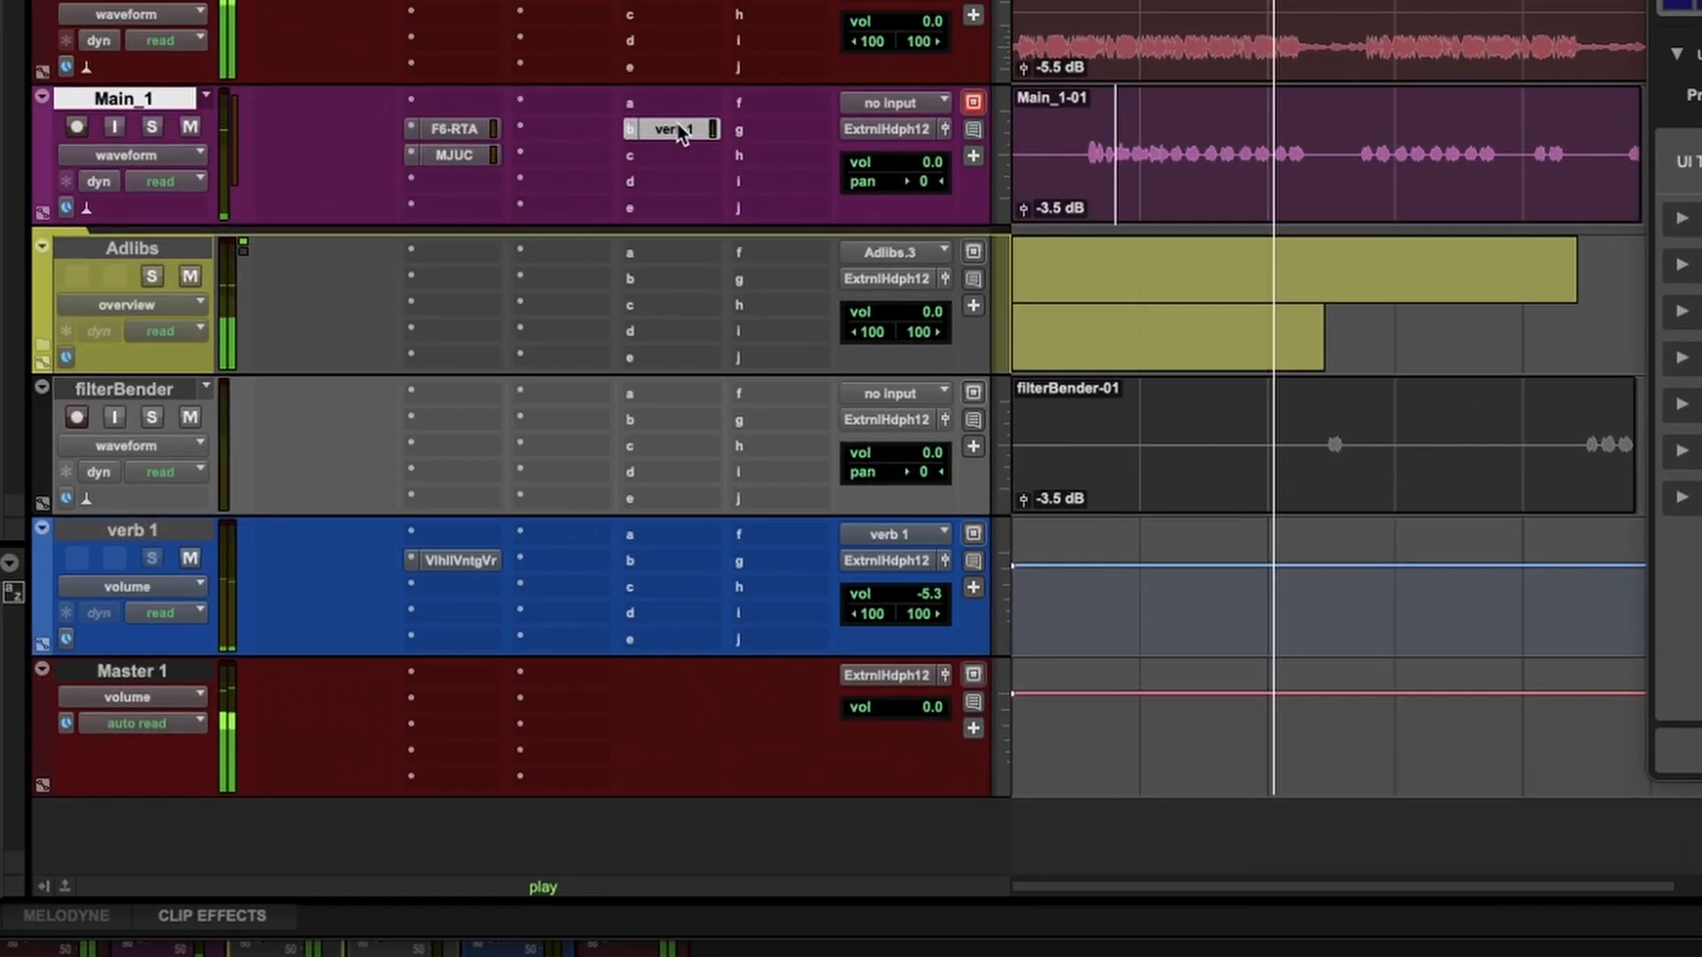
Assign send b of Main_1 to the verb 1 track.
click(677, 126)
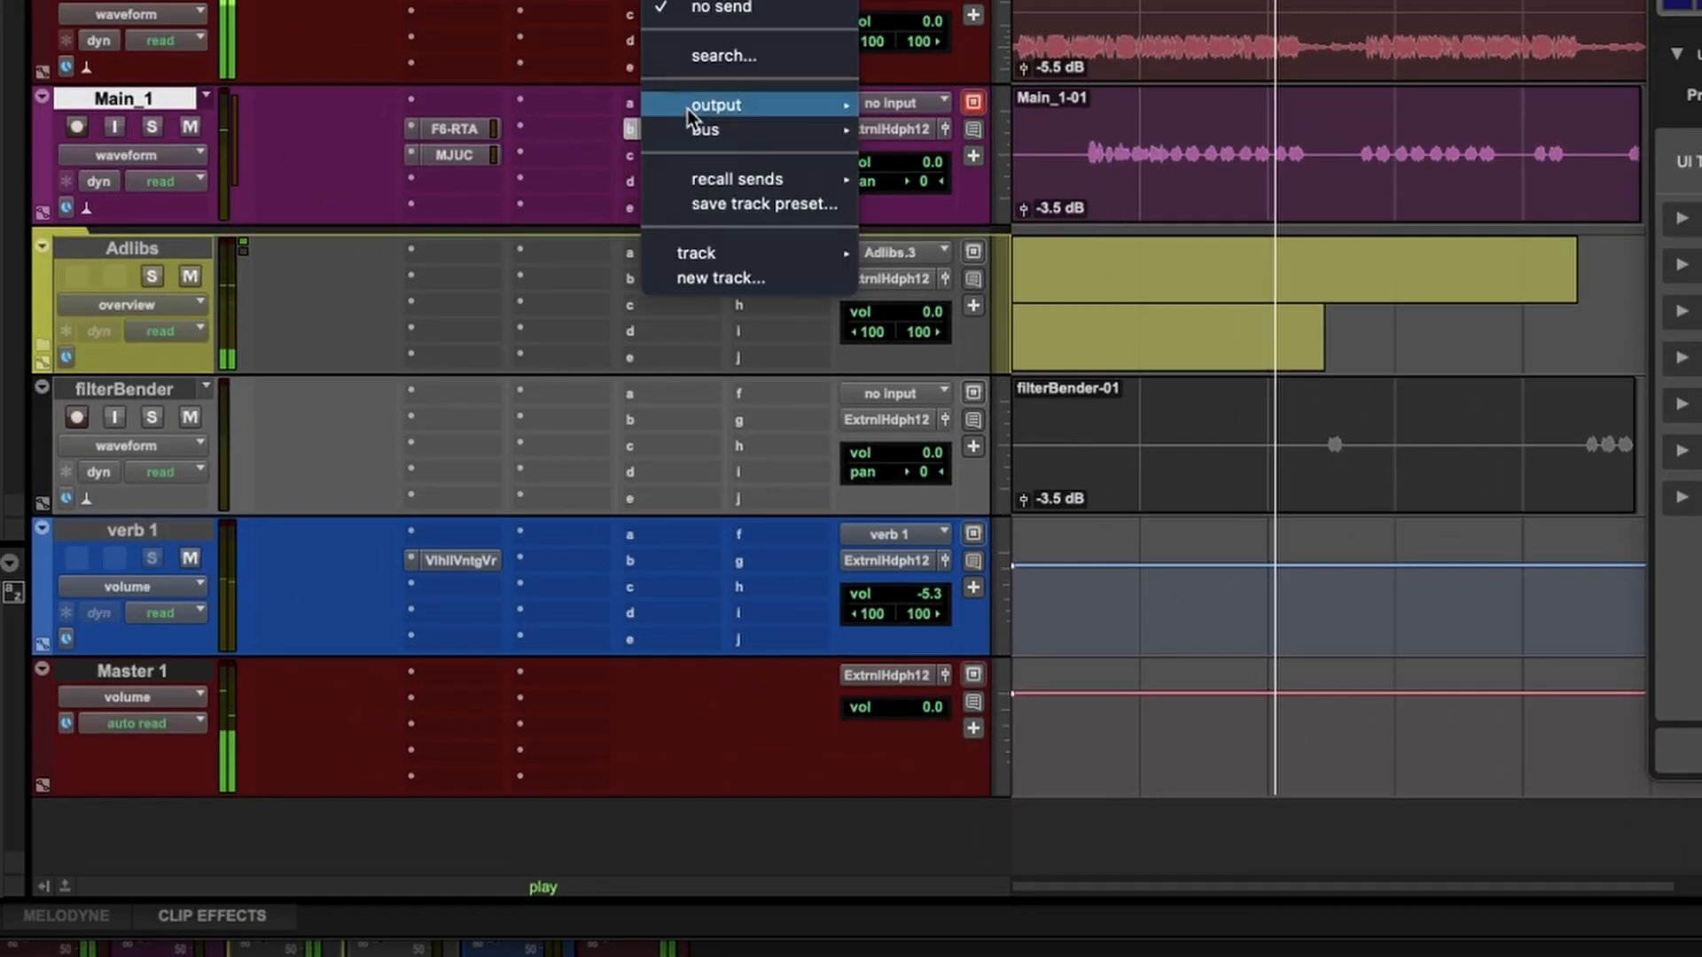
mouse_move(753, 254)
click(913, 256)
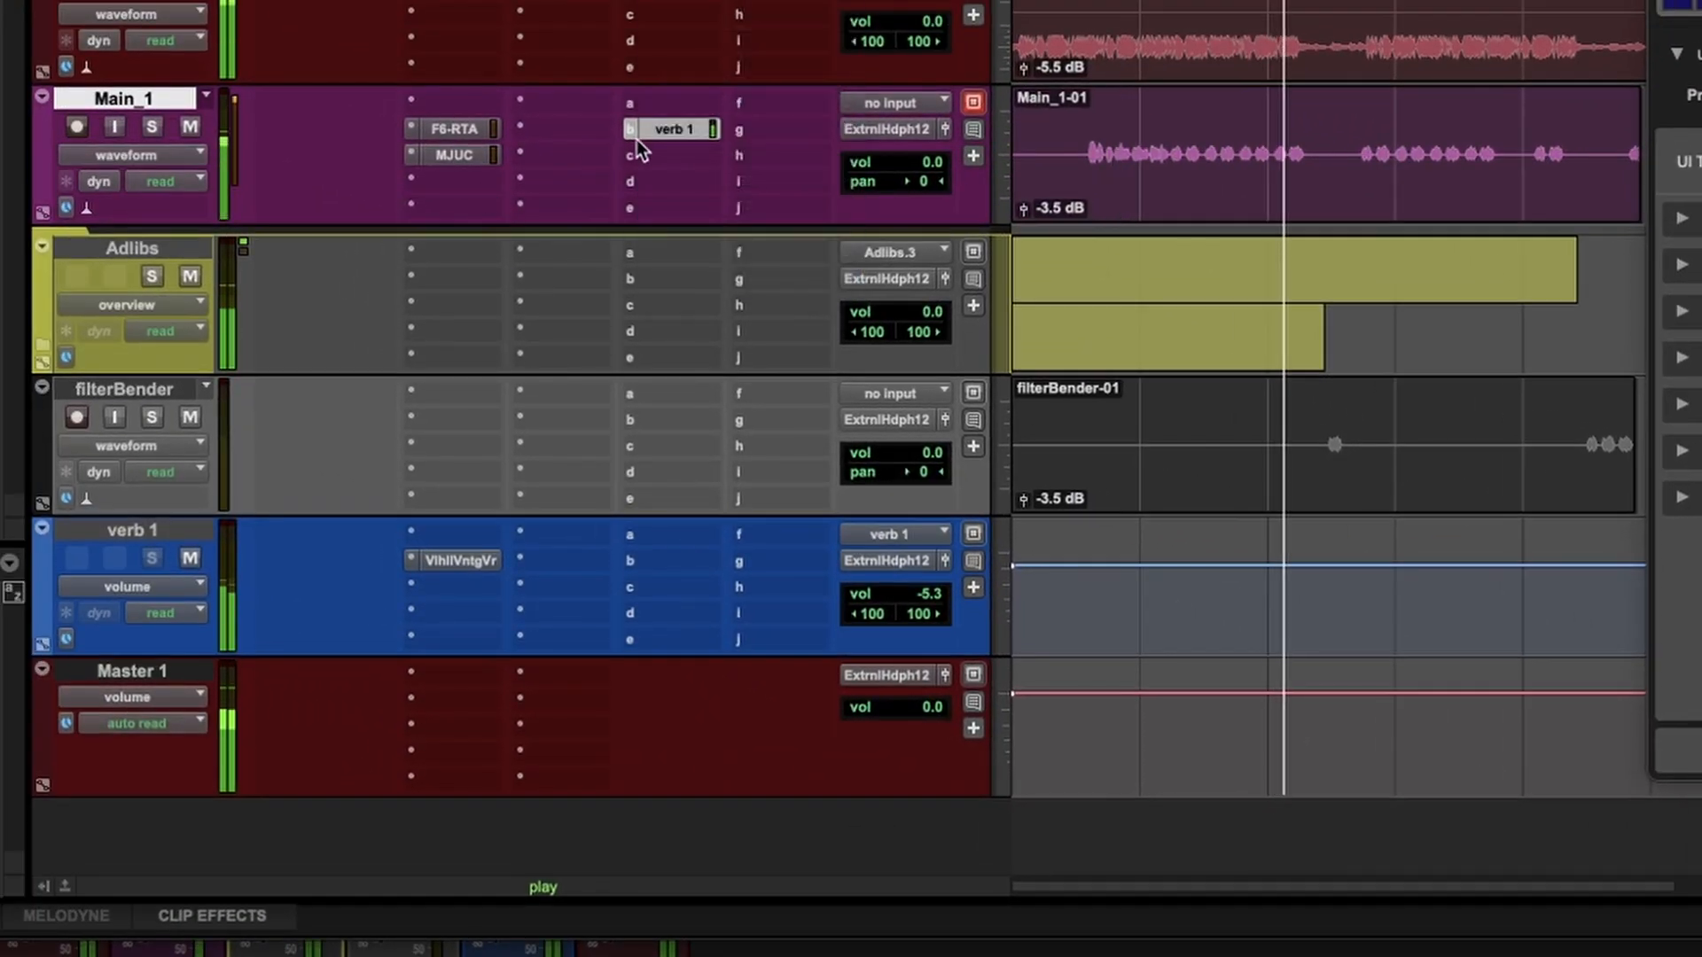
Create a stereo aux input track named dubla from a send on Main_1, placed next to the current track.
click(669, 103)
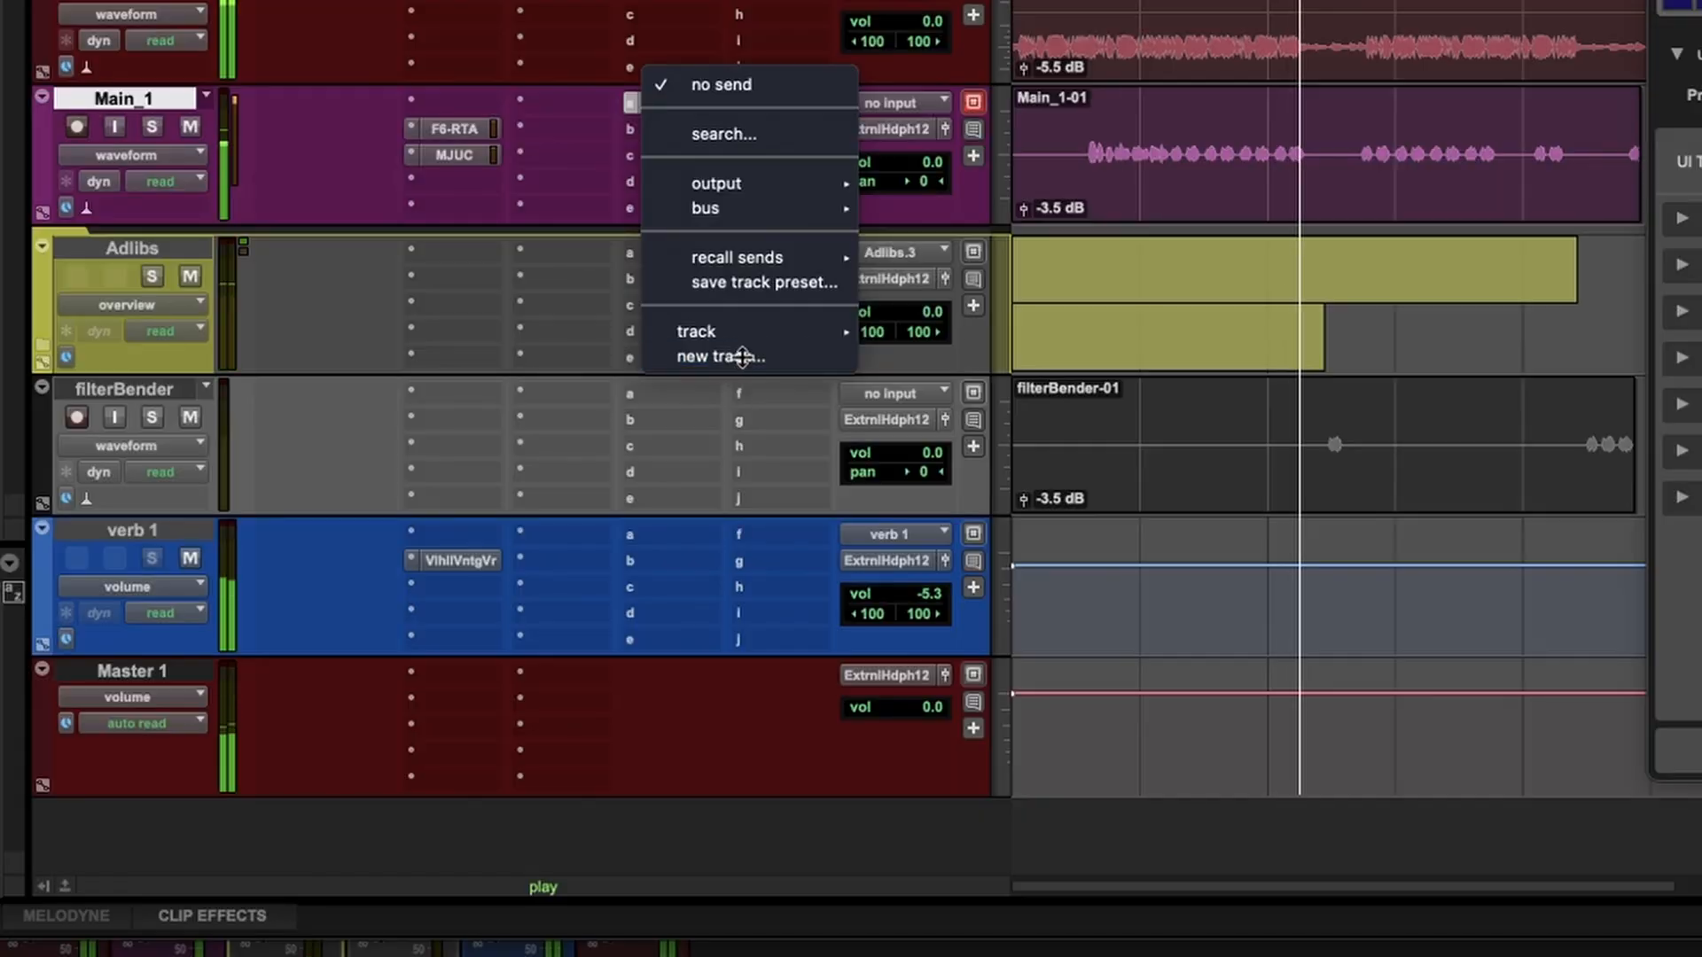
click(741, 357)
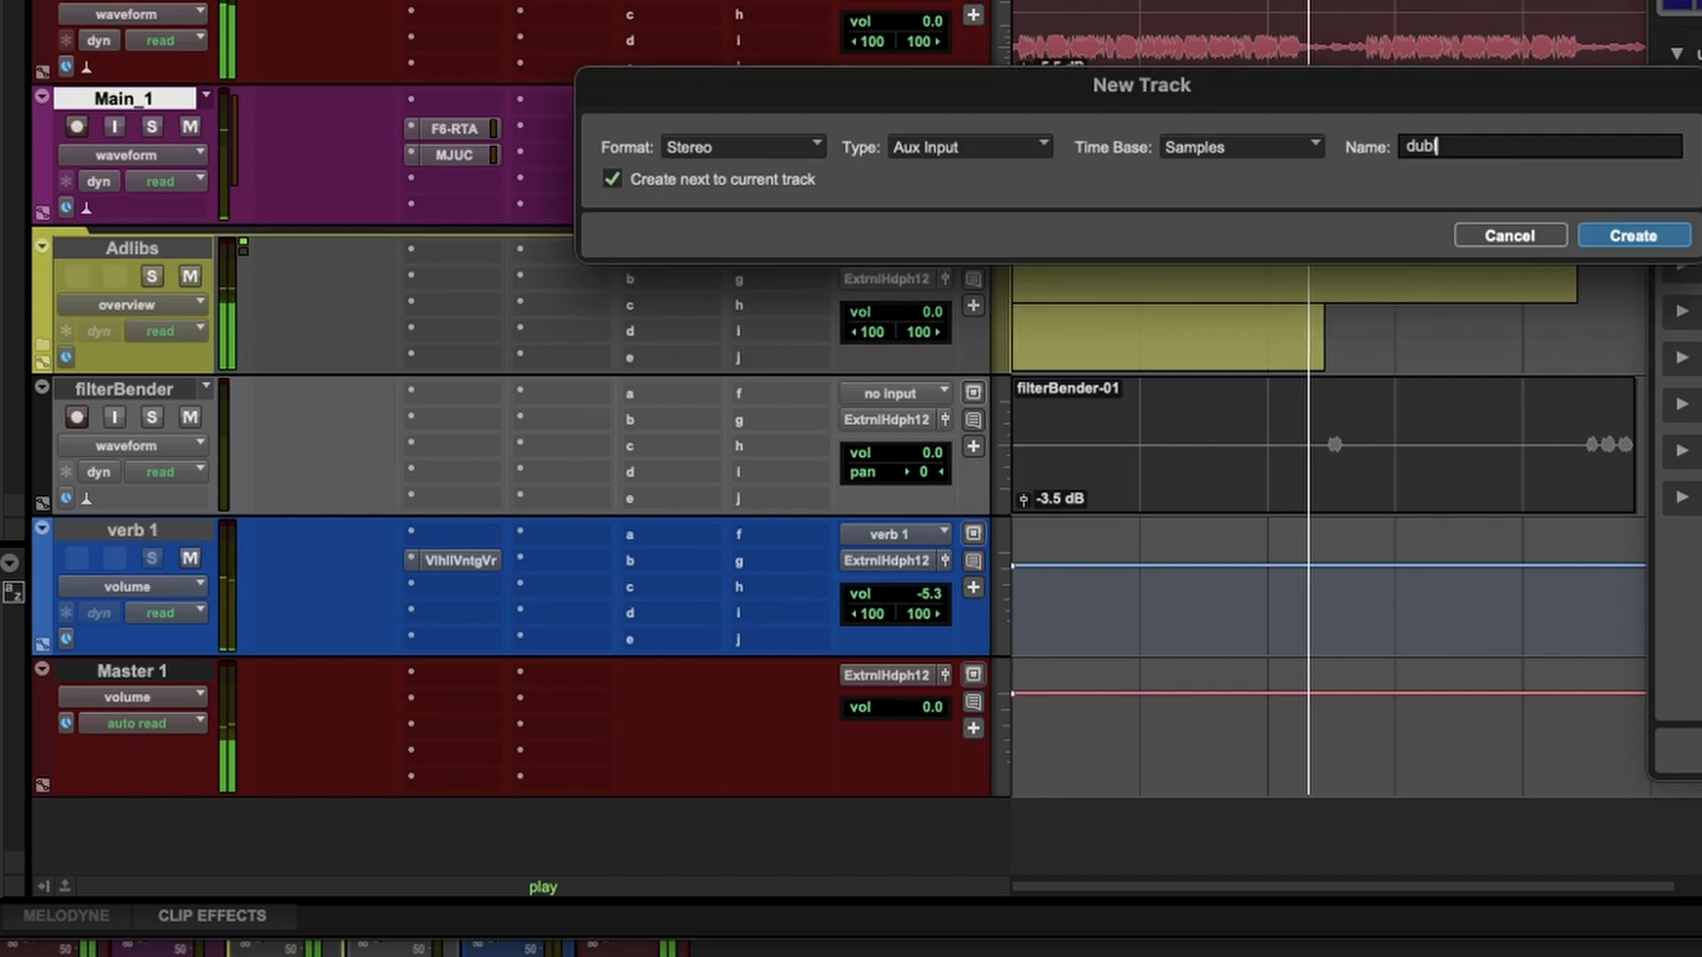
key(Return)
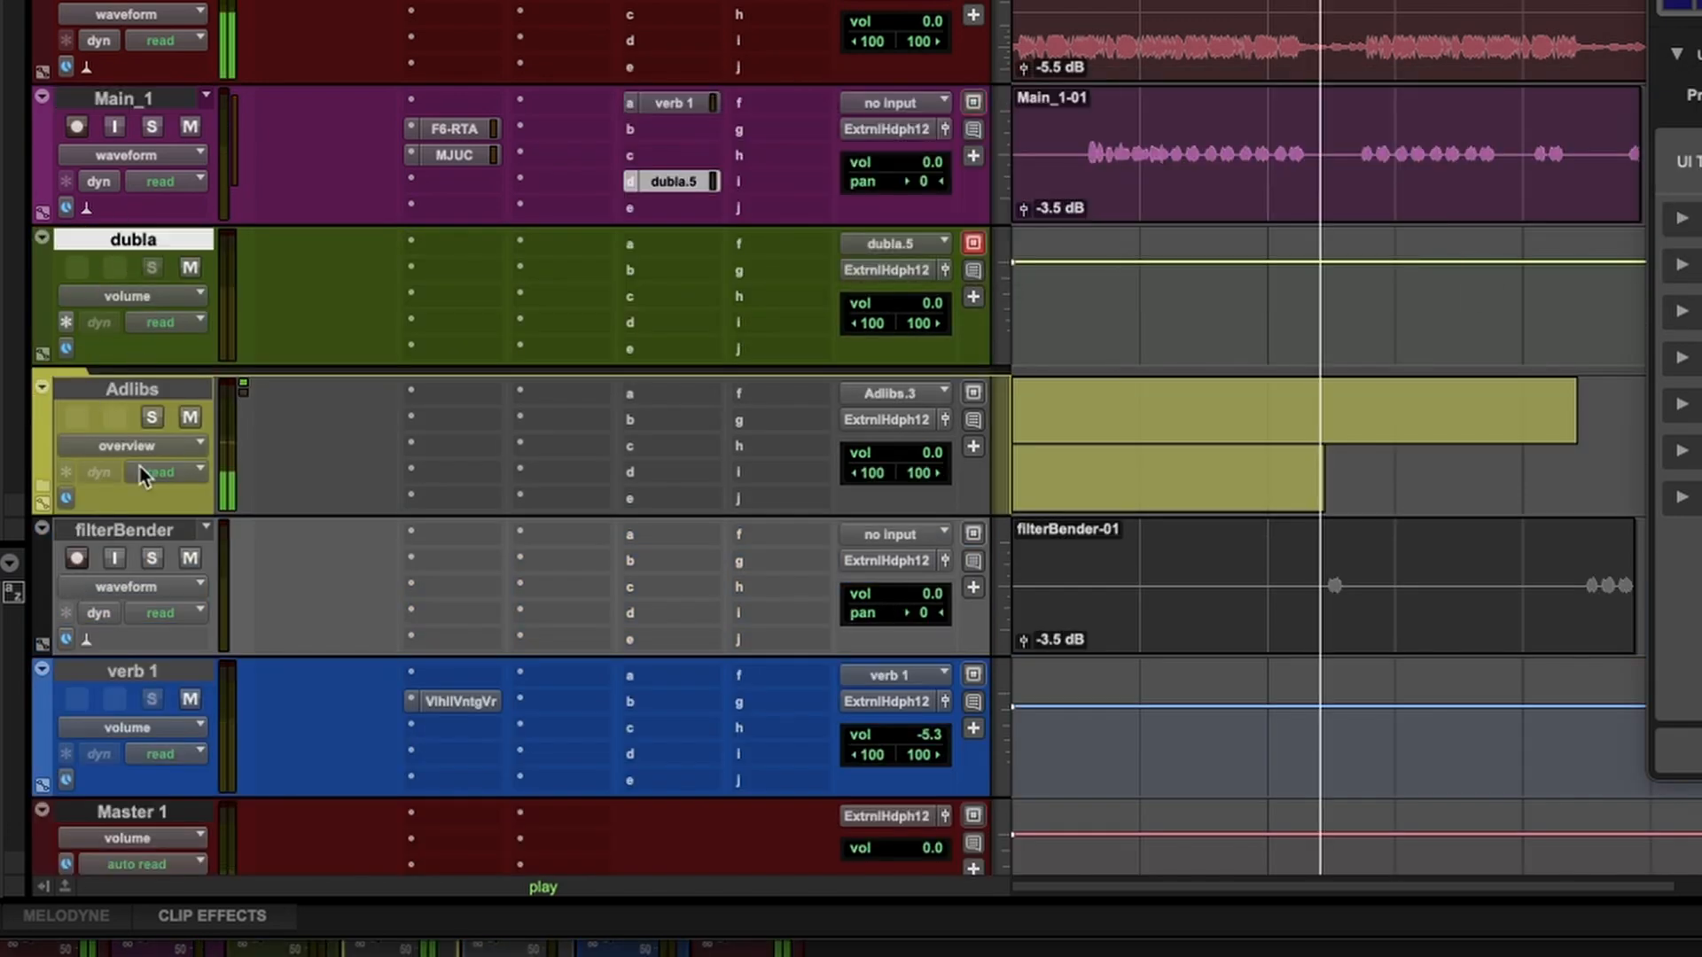
Move the dubla track below verb 1 and recolour it blue to match verb 1.
drag(140, 466, 130, 750)
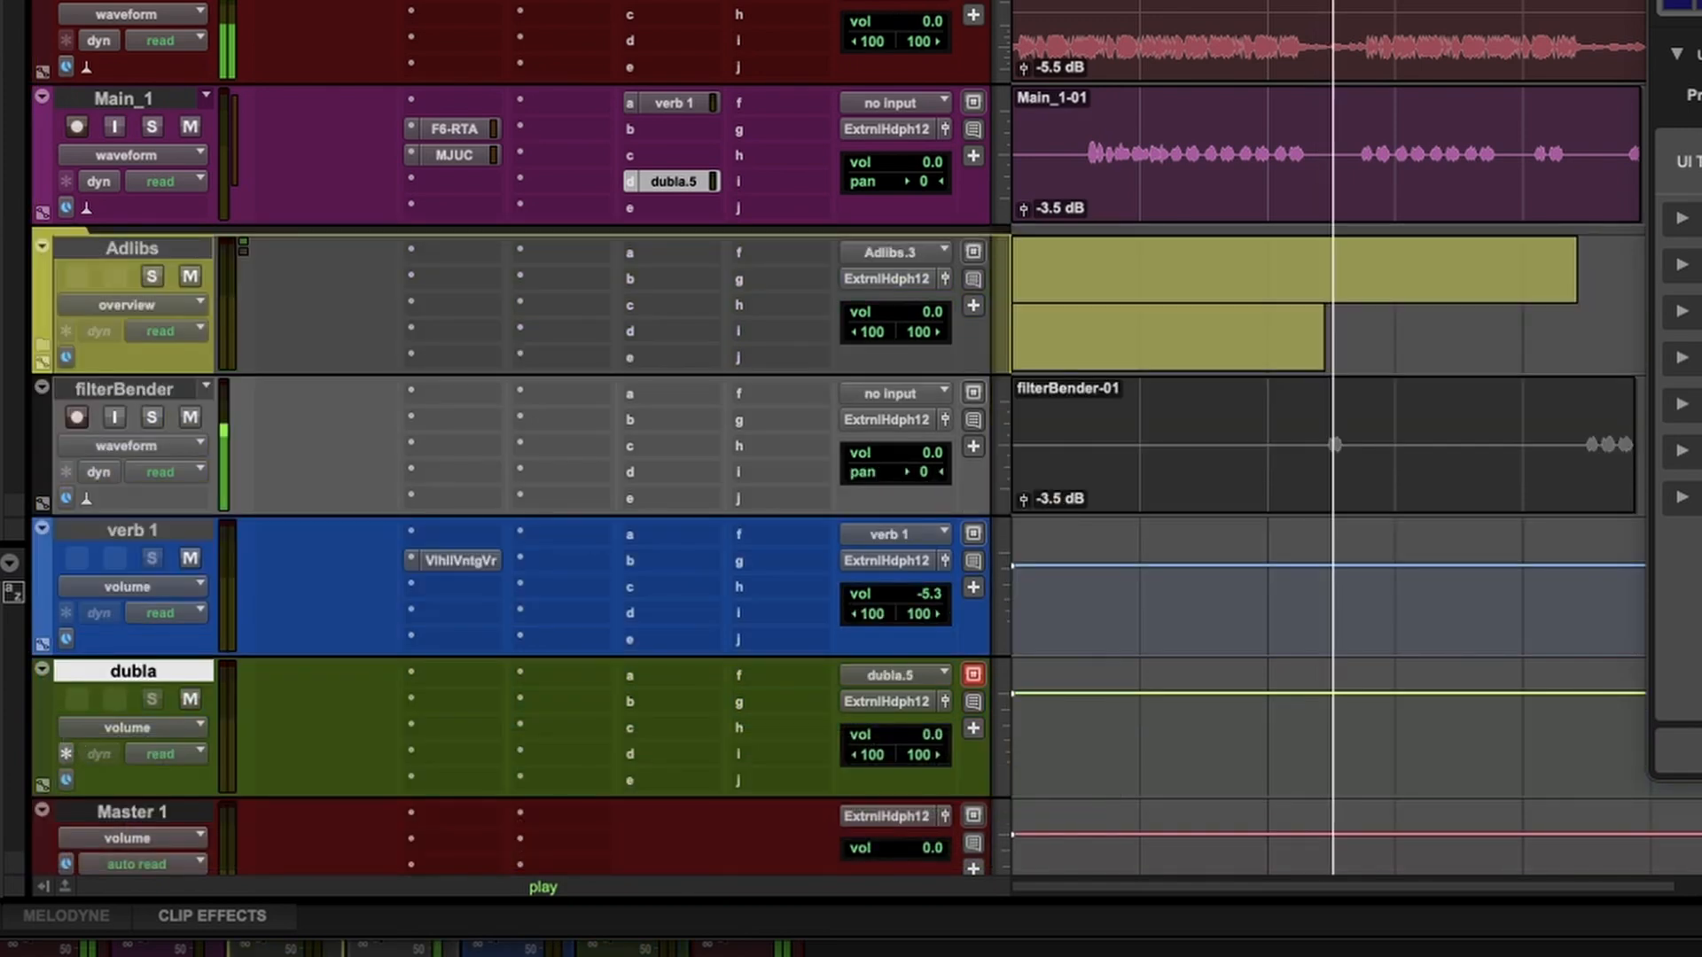
click(1684, 4)
Insert the Doubler2 plug-in on the dubla track, close its window and lower the track volume to -12.5 dB.
click(467, 691)
click(525, 588)
text(doubler)
key(Return)
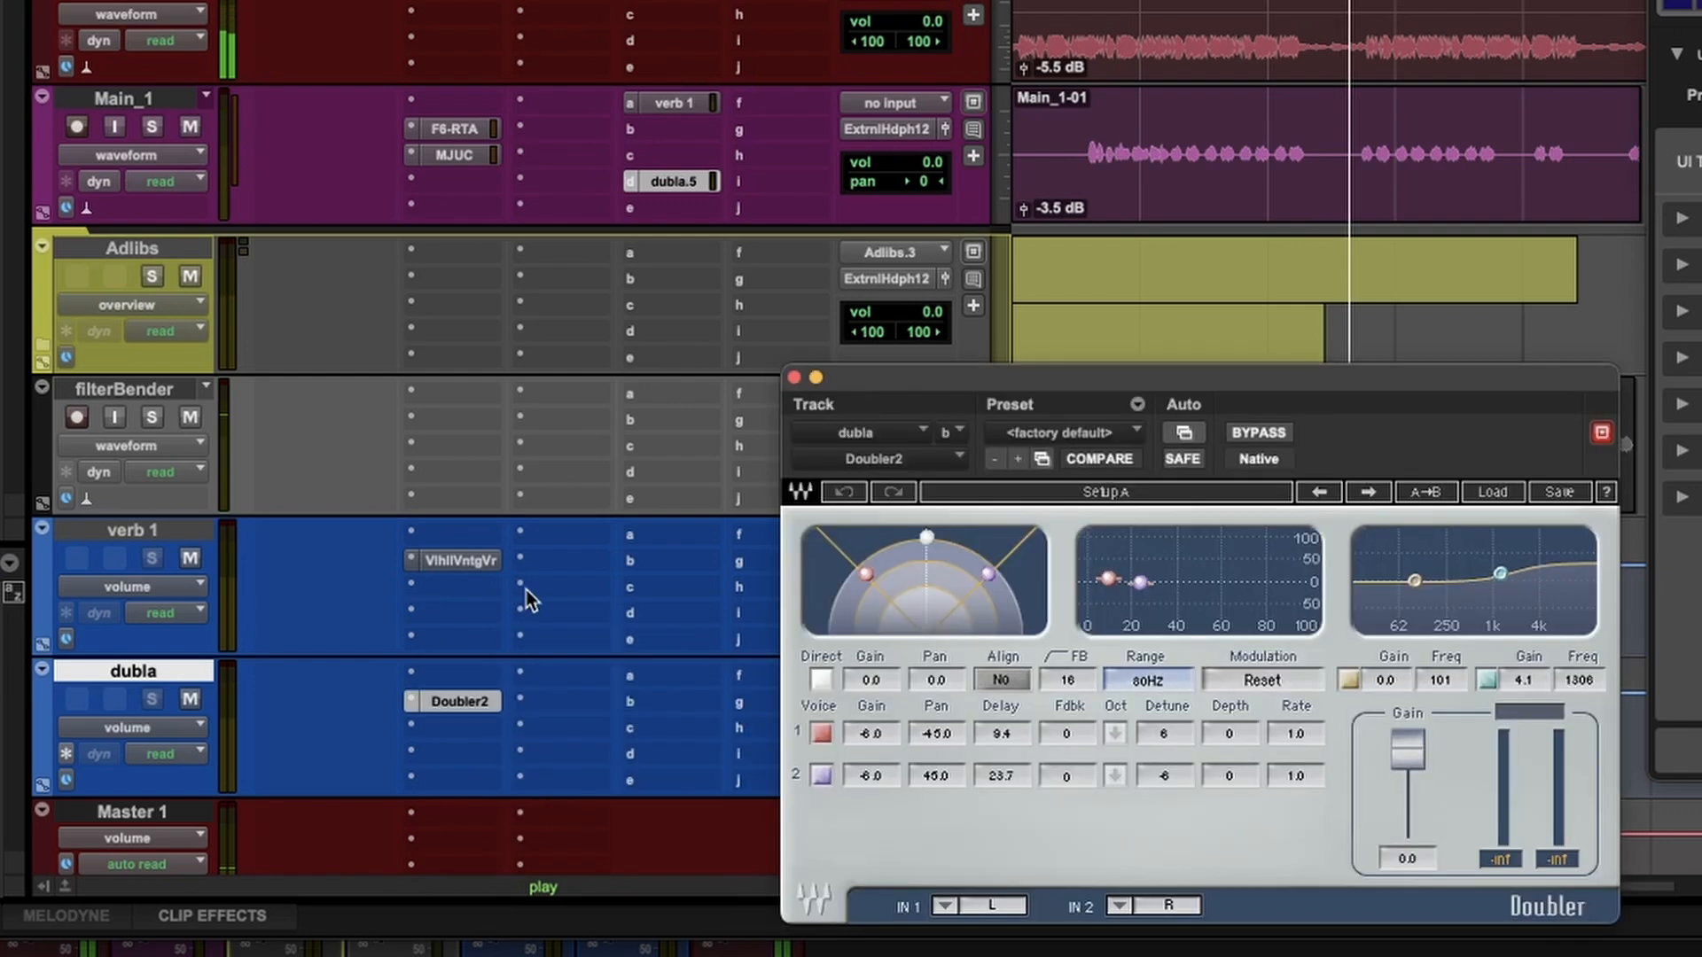
click(794, 378)
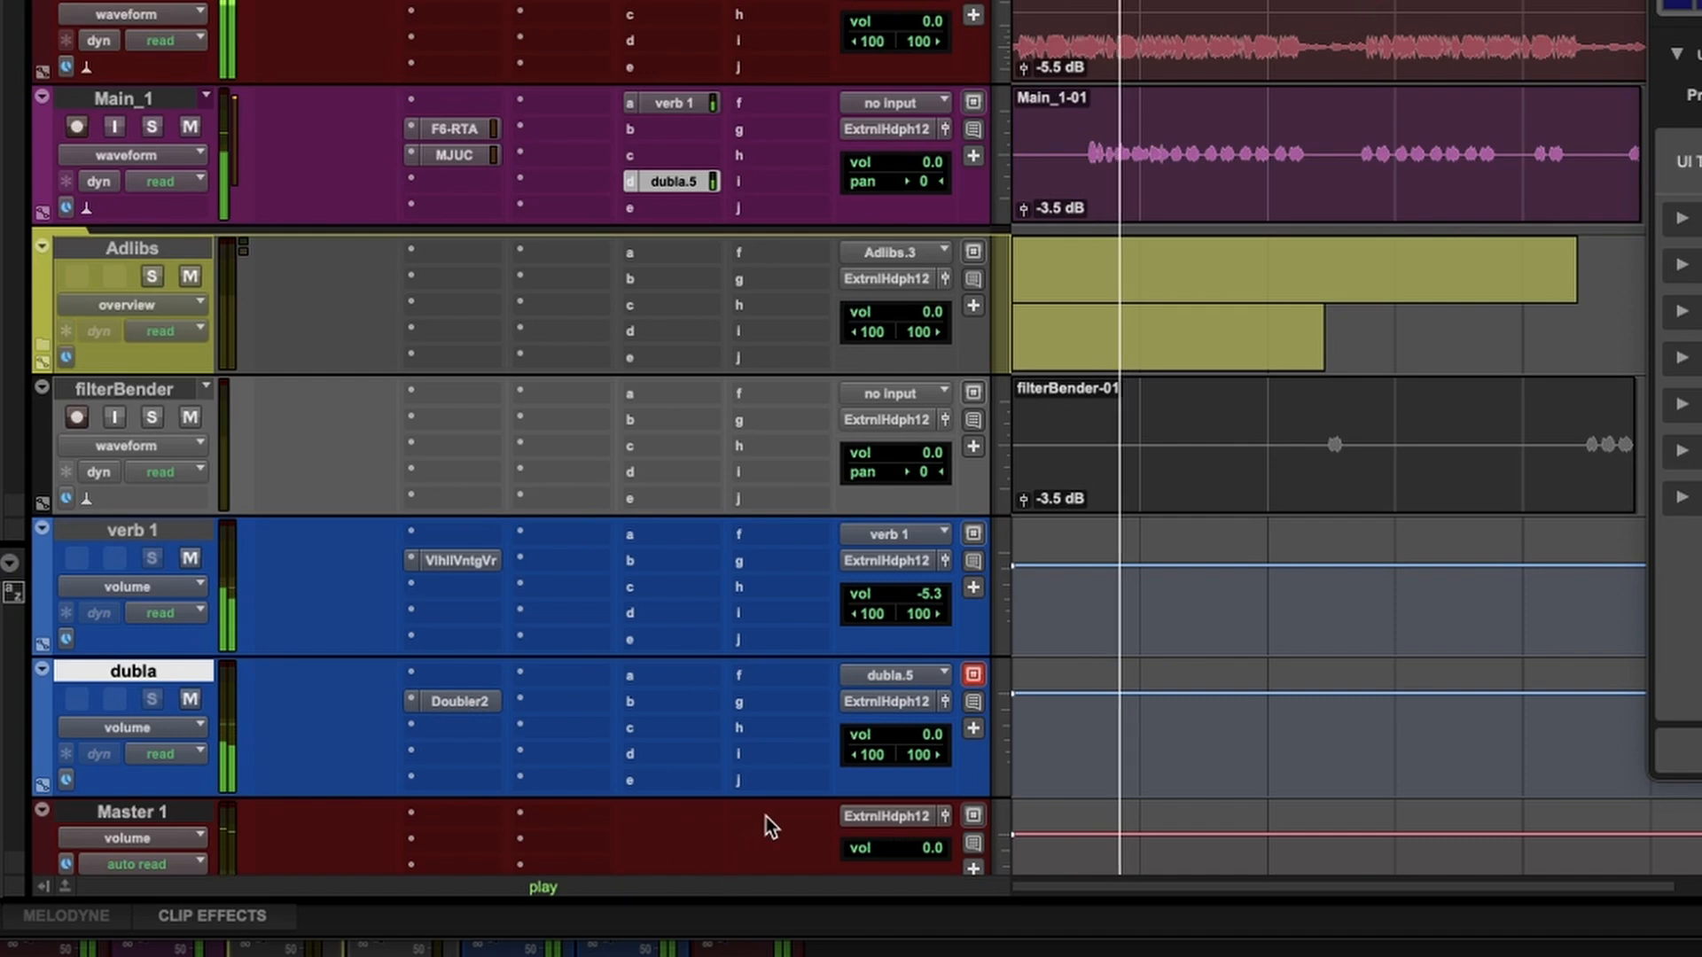
drag(921, 756, 941, 764)
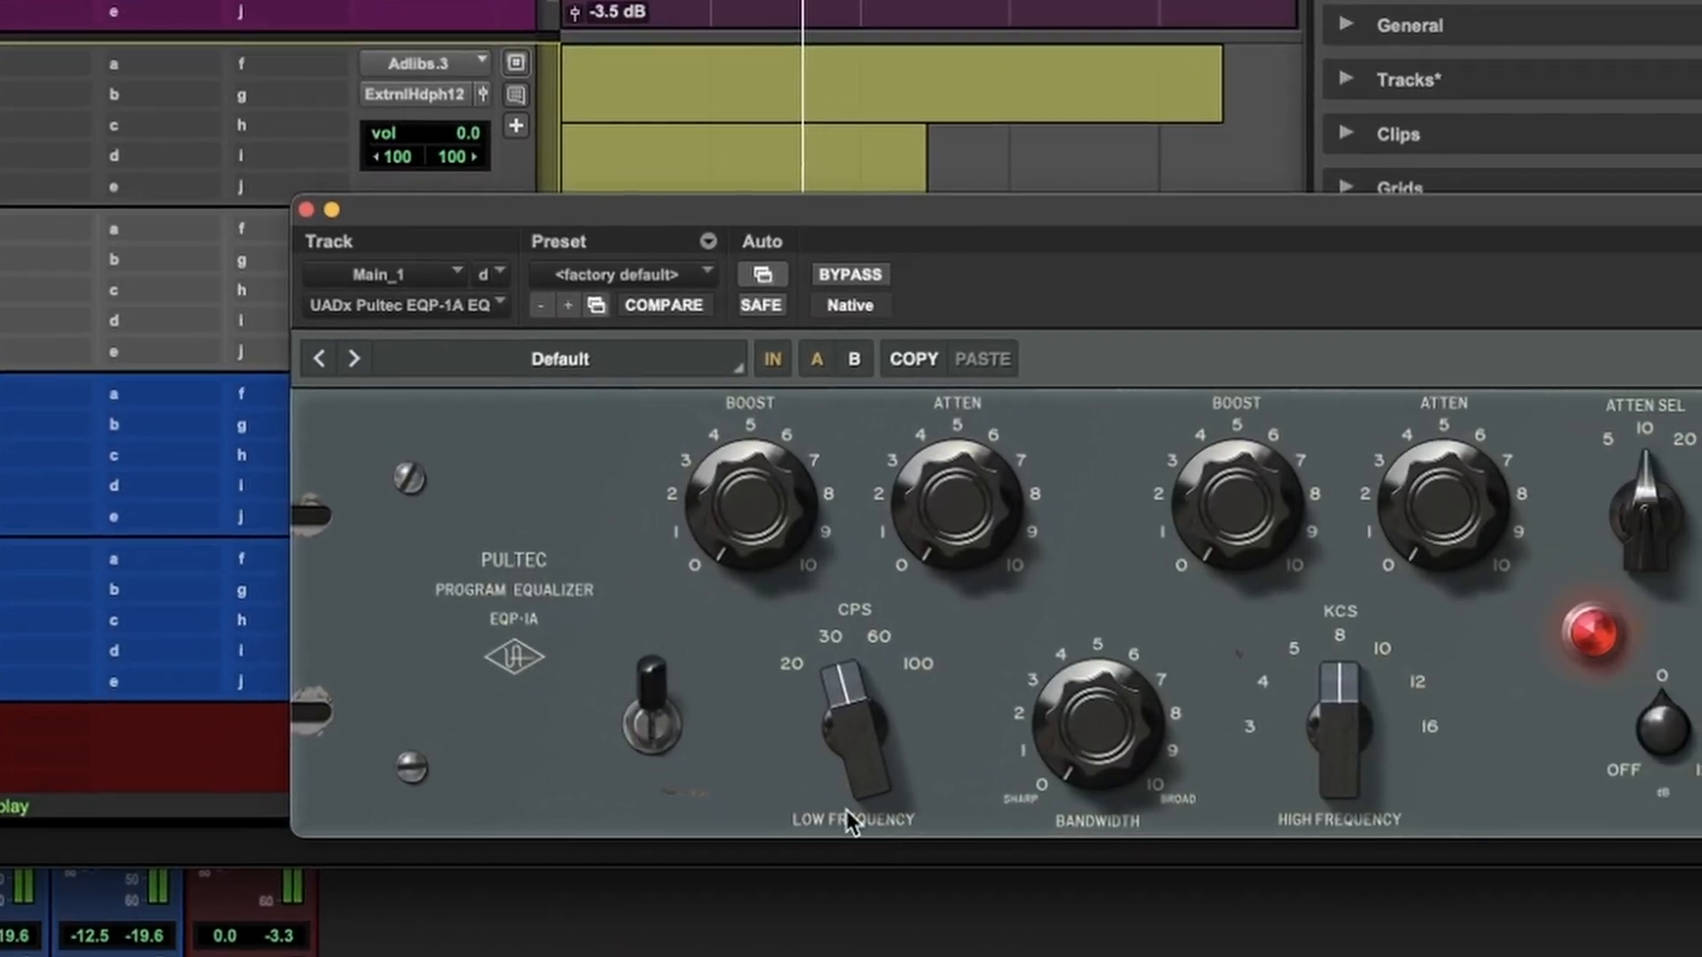
Shape Main_1 with the Pultec EQP-1A: boost and attenuate 100 CPS about 1, boost 10 KCS about 3, attenuate 20 about 1, and compare with bypass.
click(1039, 694)
drag(1046, 533, 1056, 502)
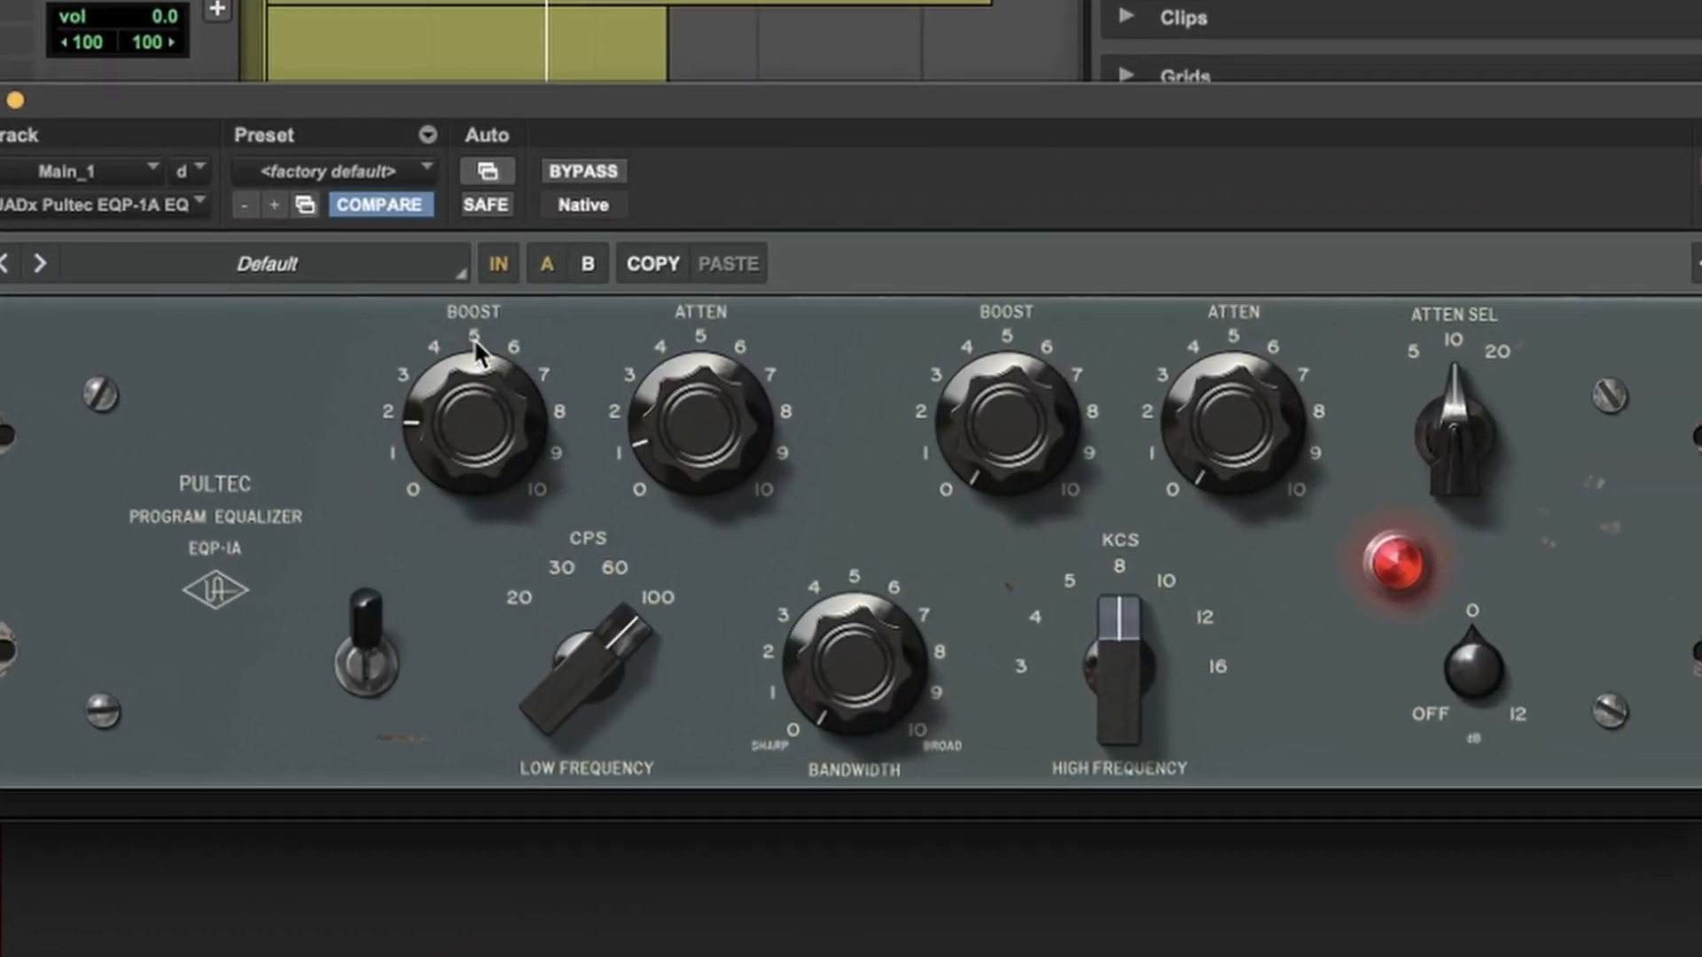
drag(1155, 666, 1152, 625)
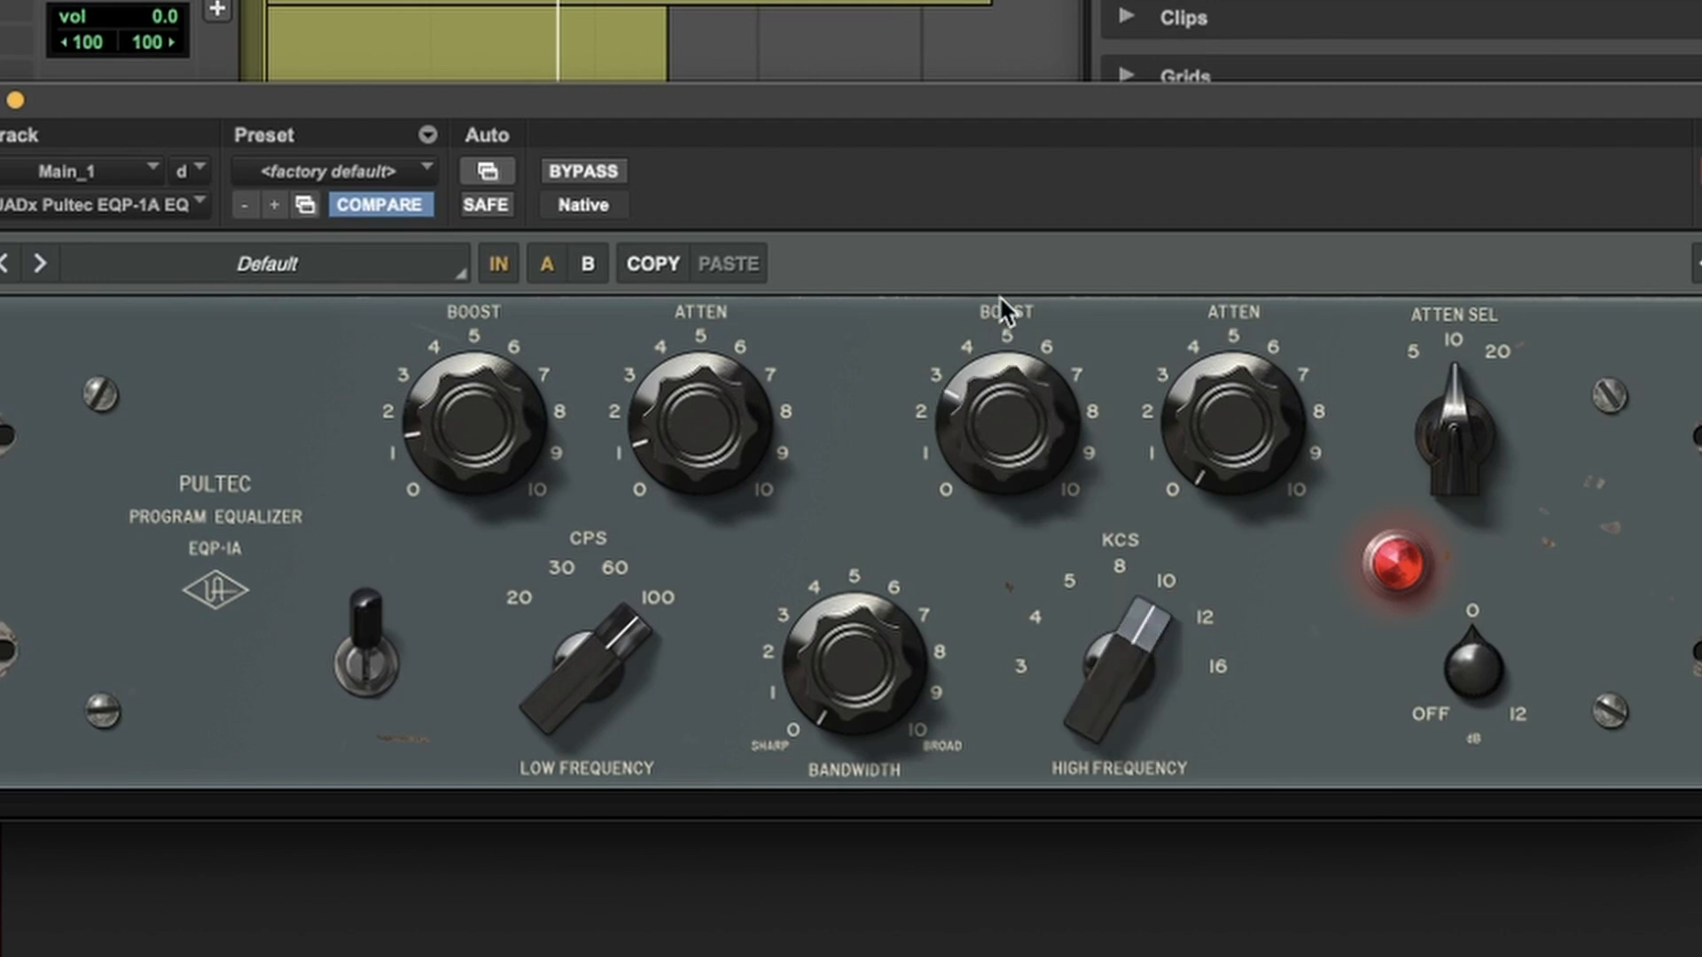
drag(980, 483, 992, 489)
click(1437, 421)
drag(1235, 475, 1210, 408)
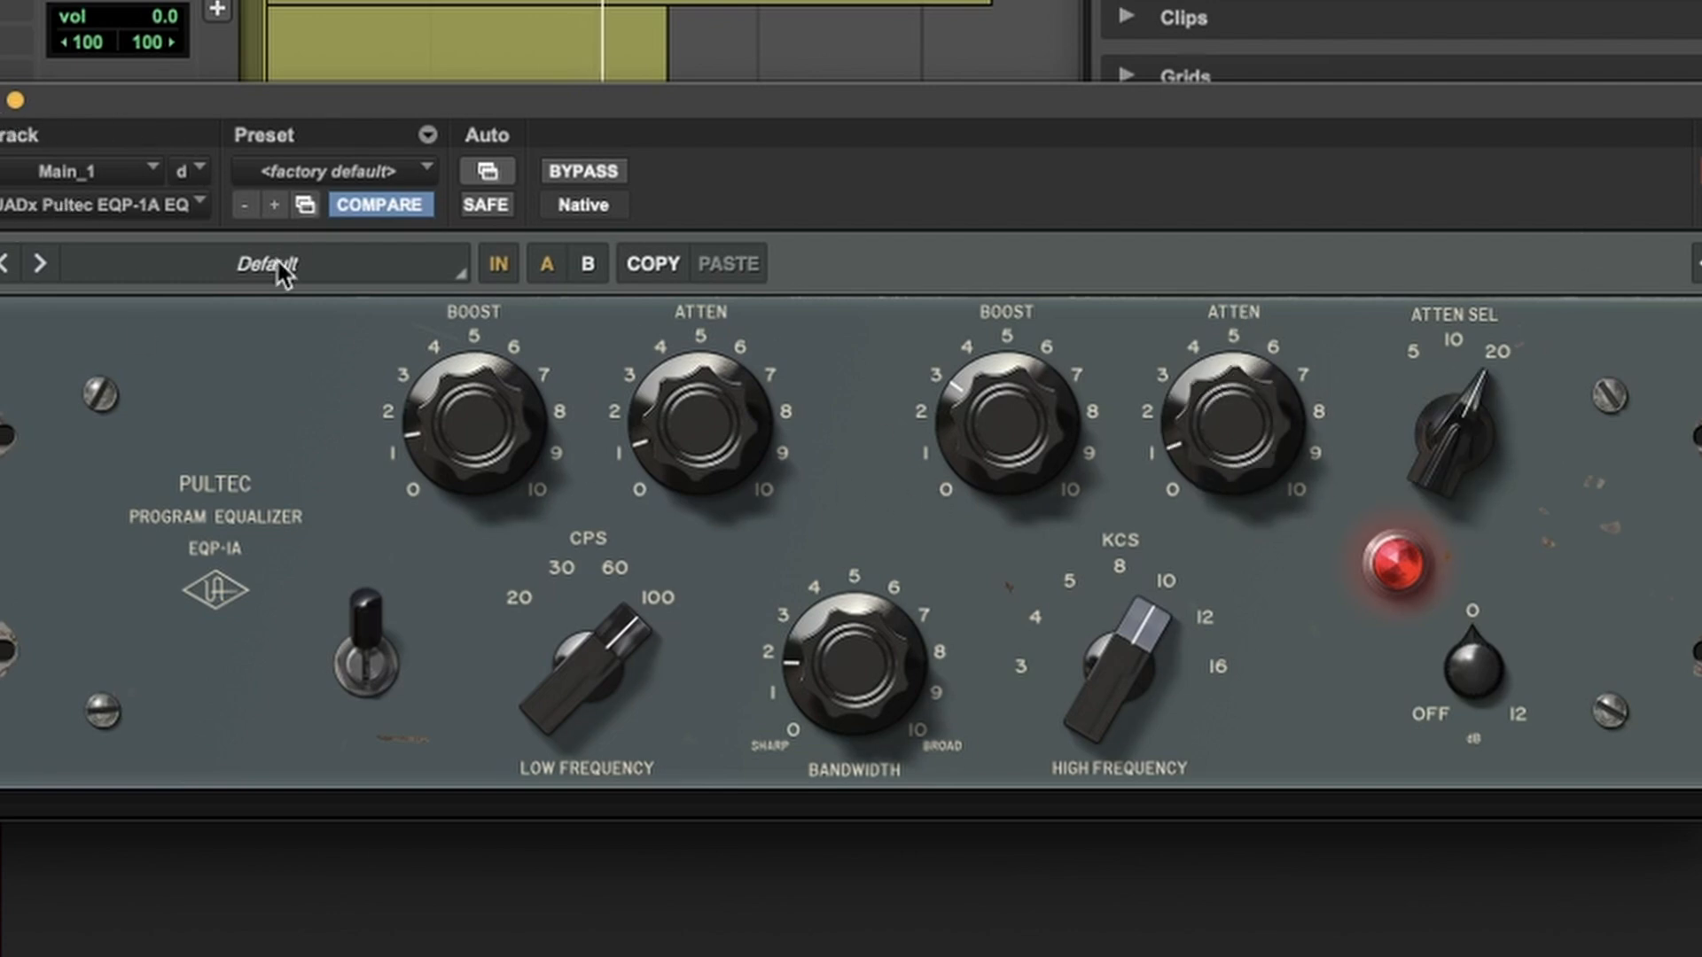
click(609, 170)
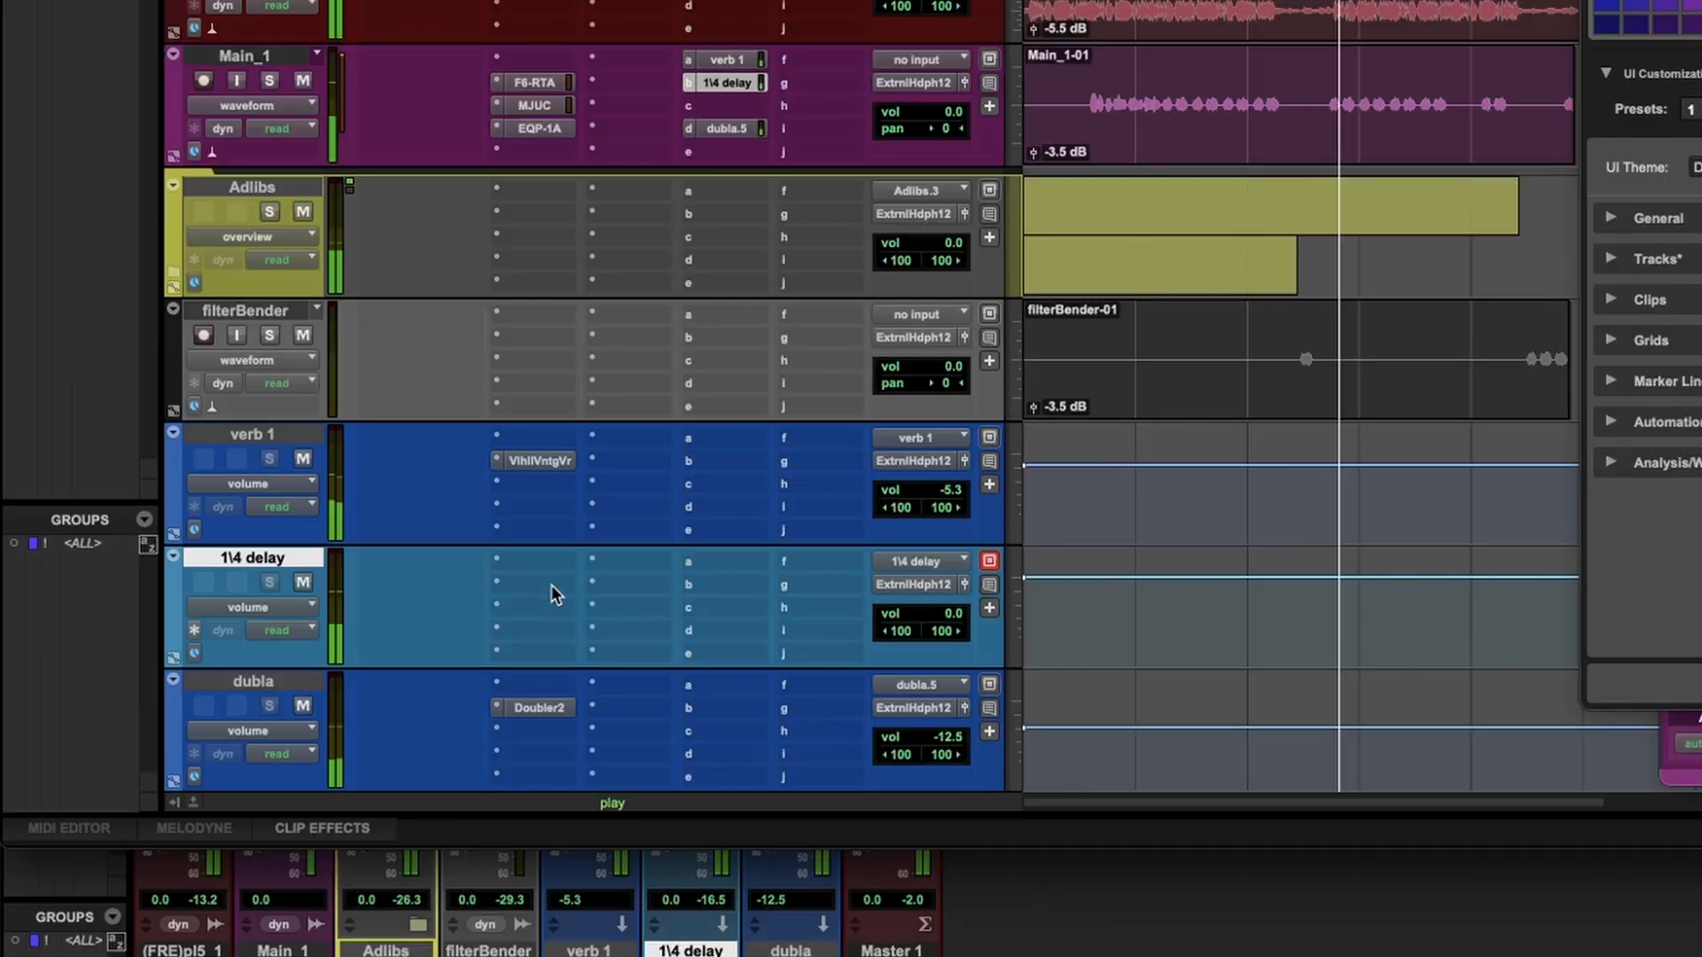
Insert the stereo Baby Comeback plug-in on the 1\4 delay track and choose Straight timing.
click(550, 584)
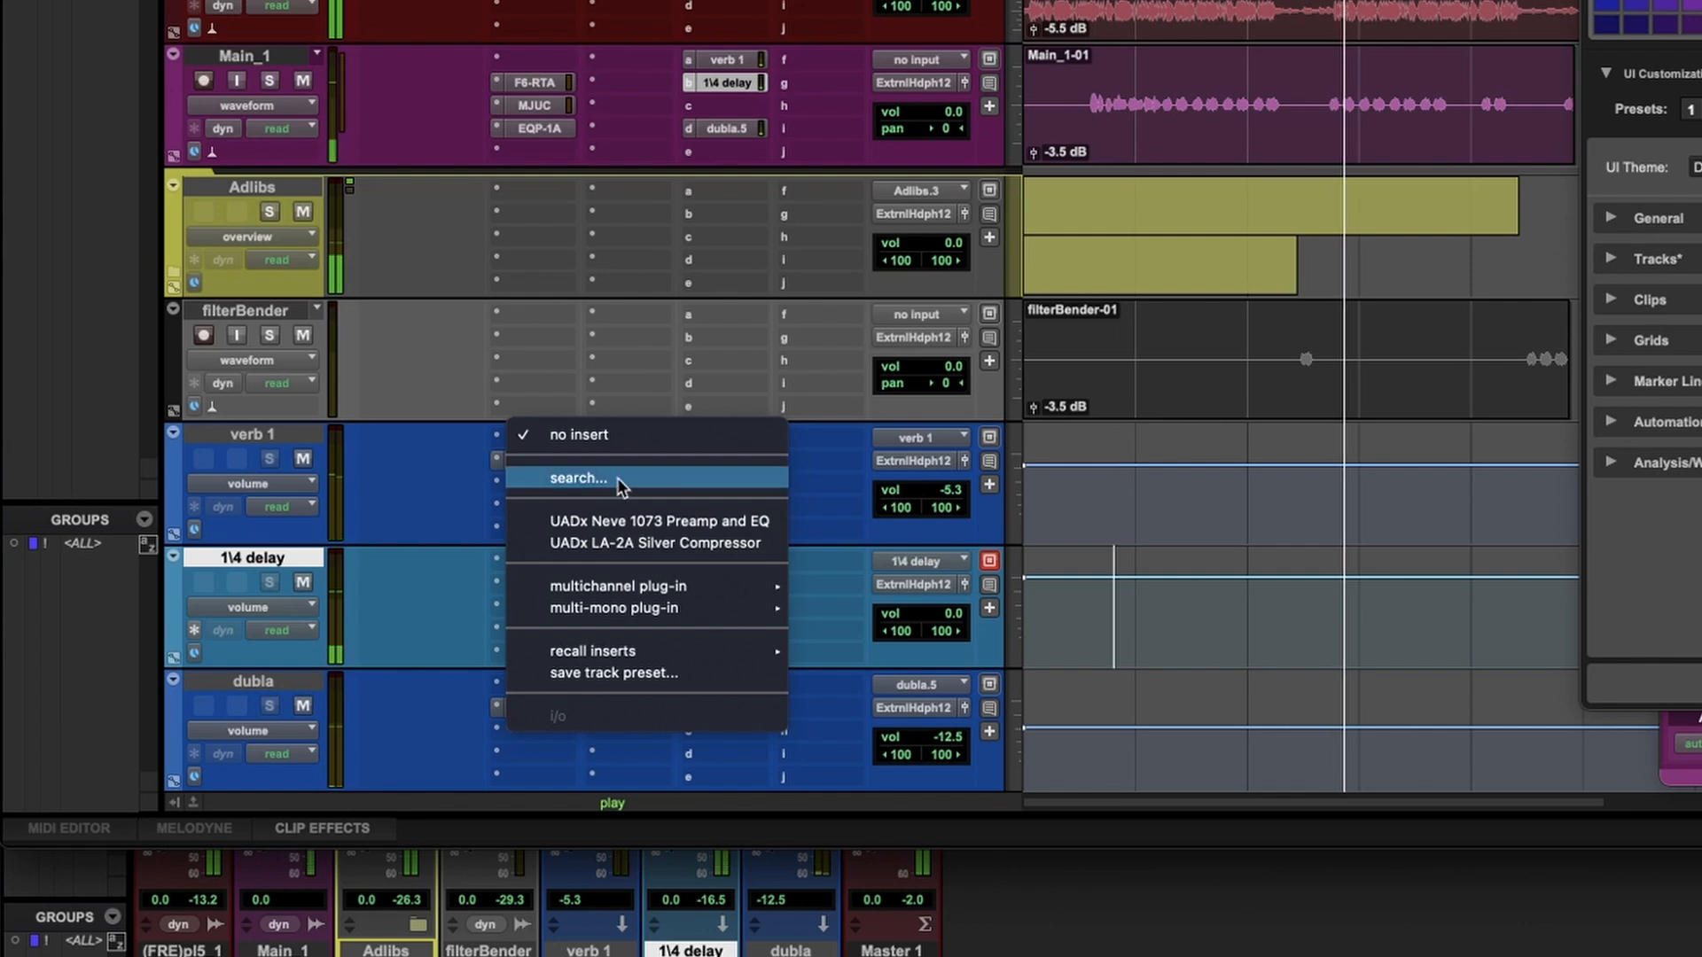
click(617, 477)
text(baby)
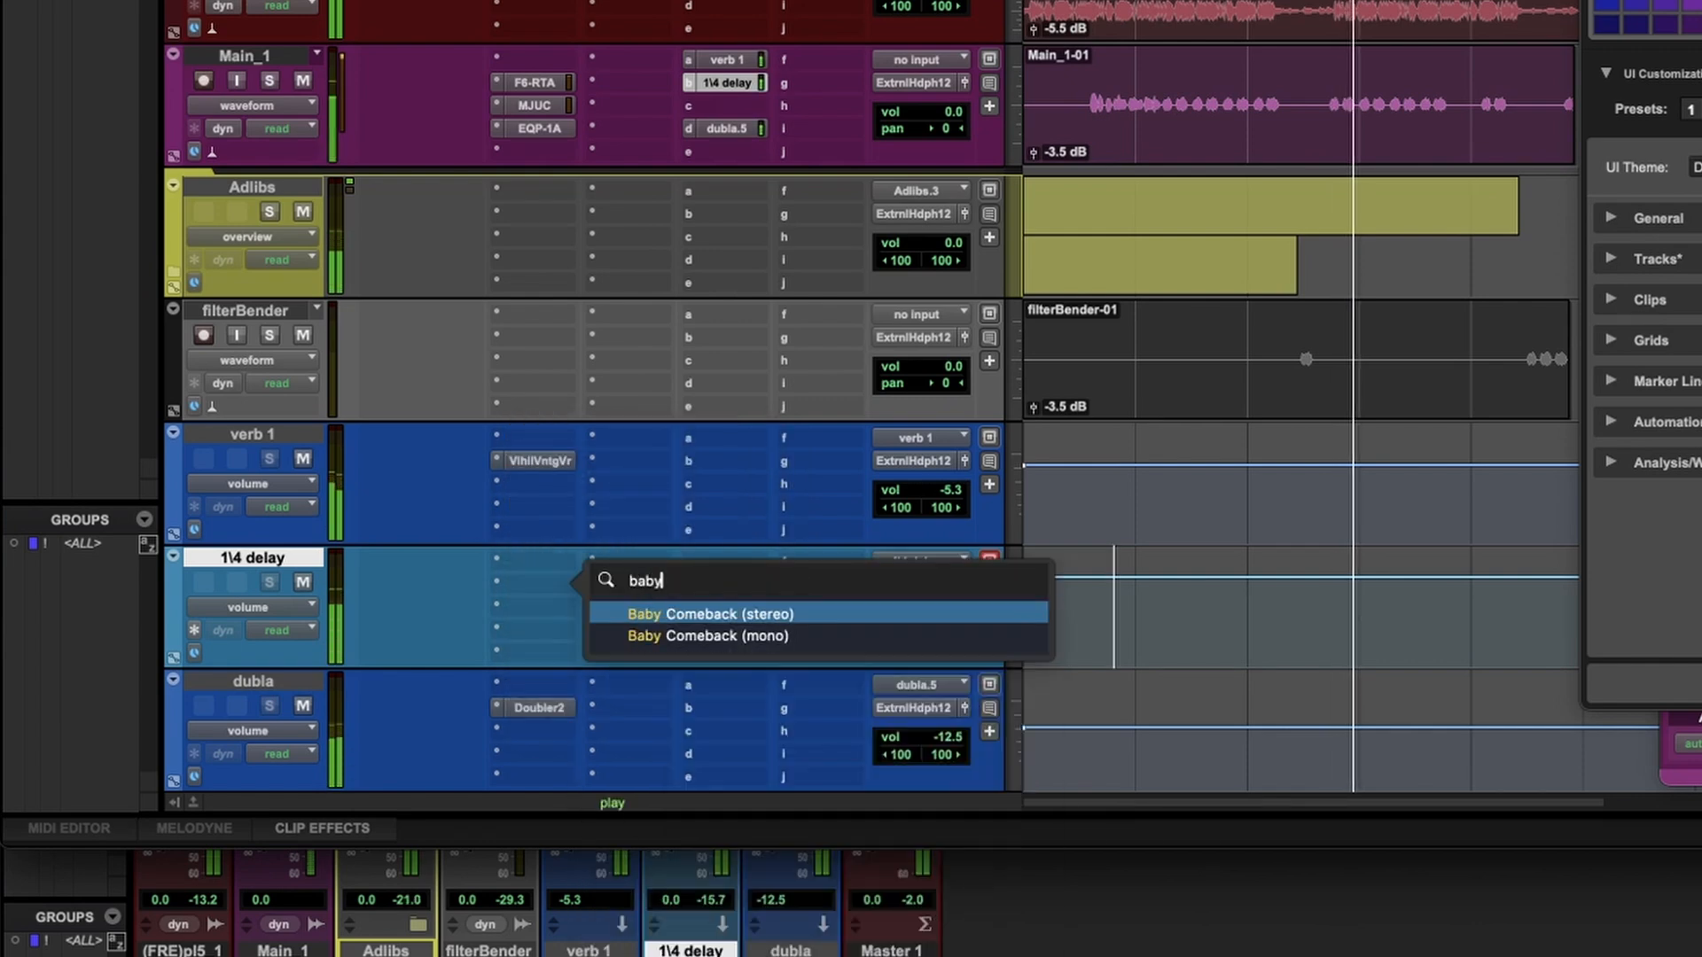
key(Return)
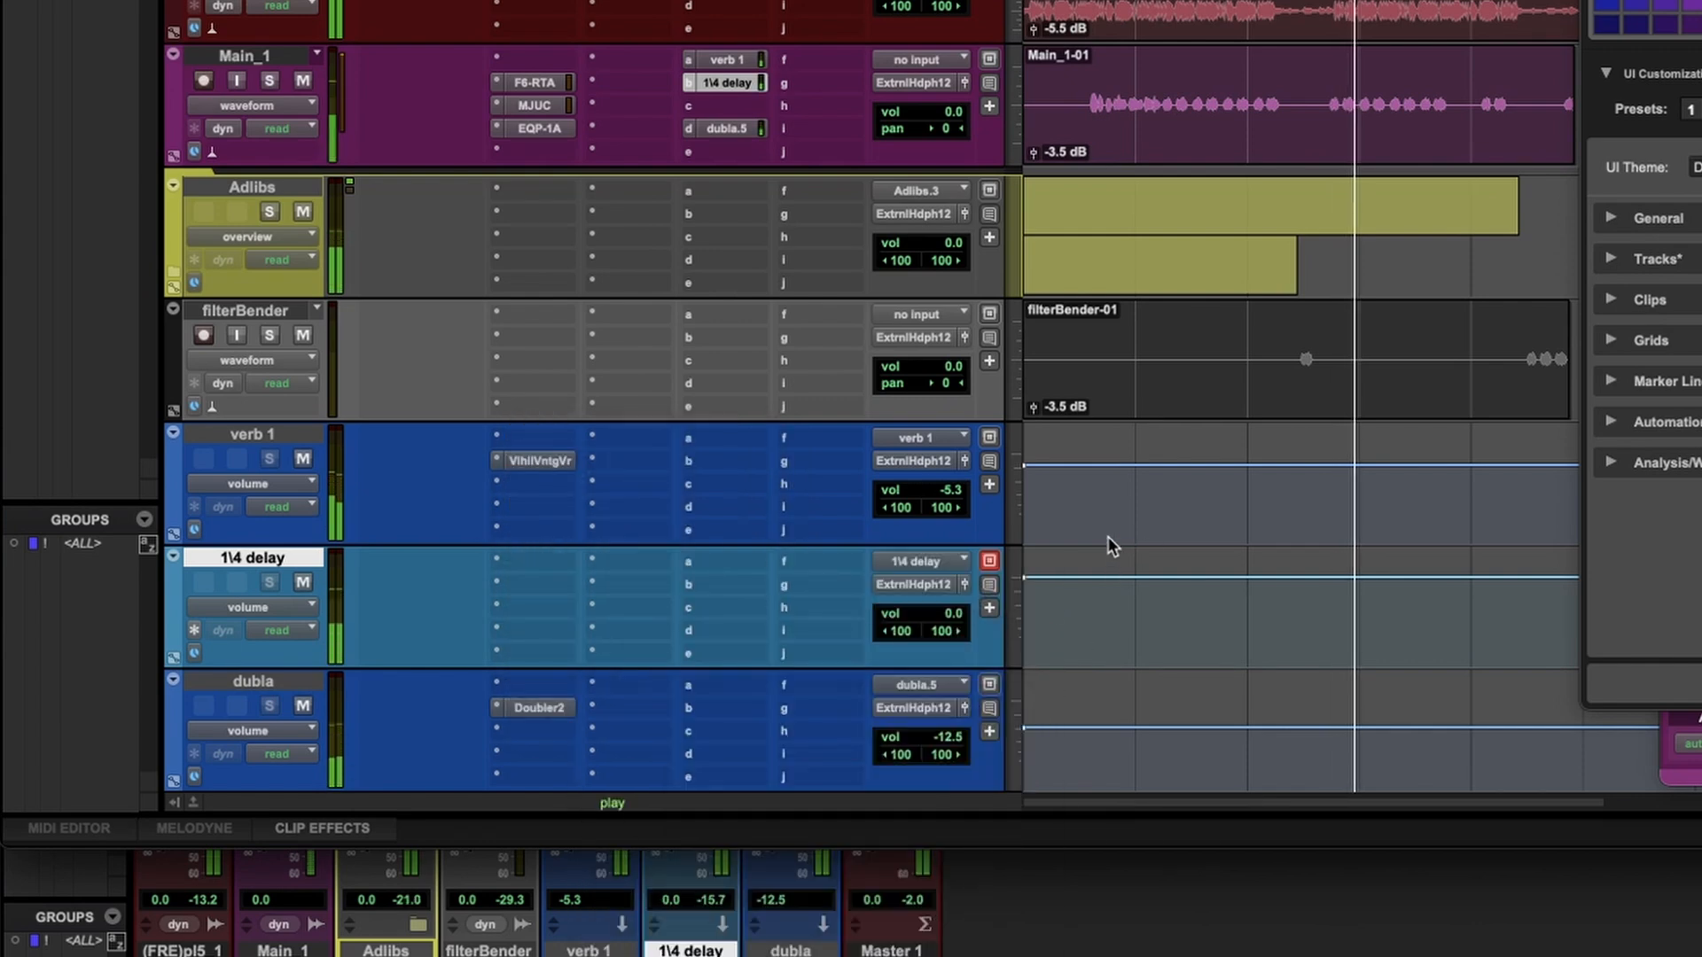
click(1295, 603)
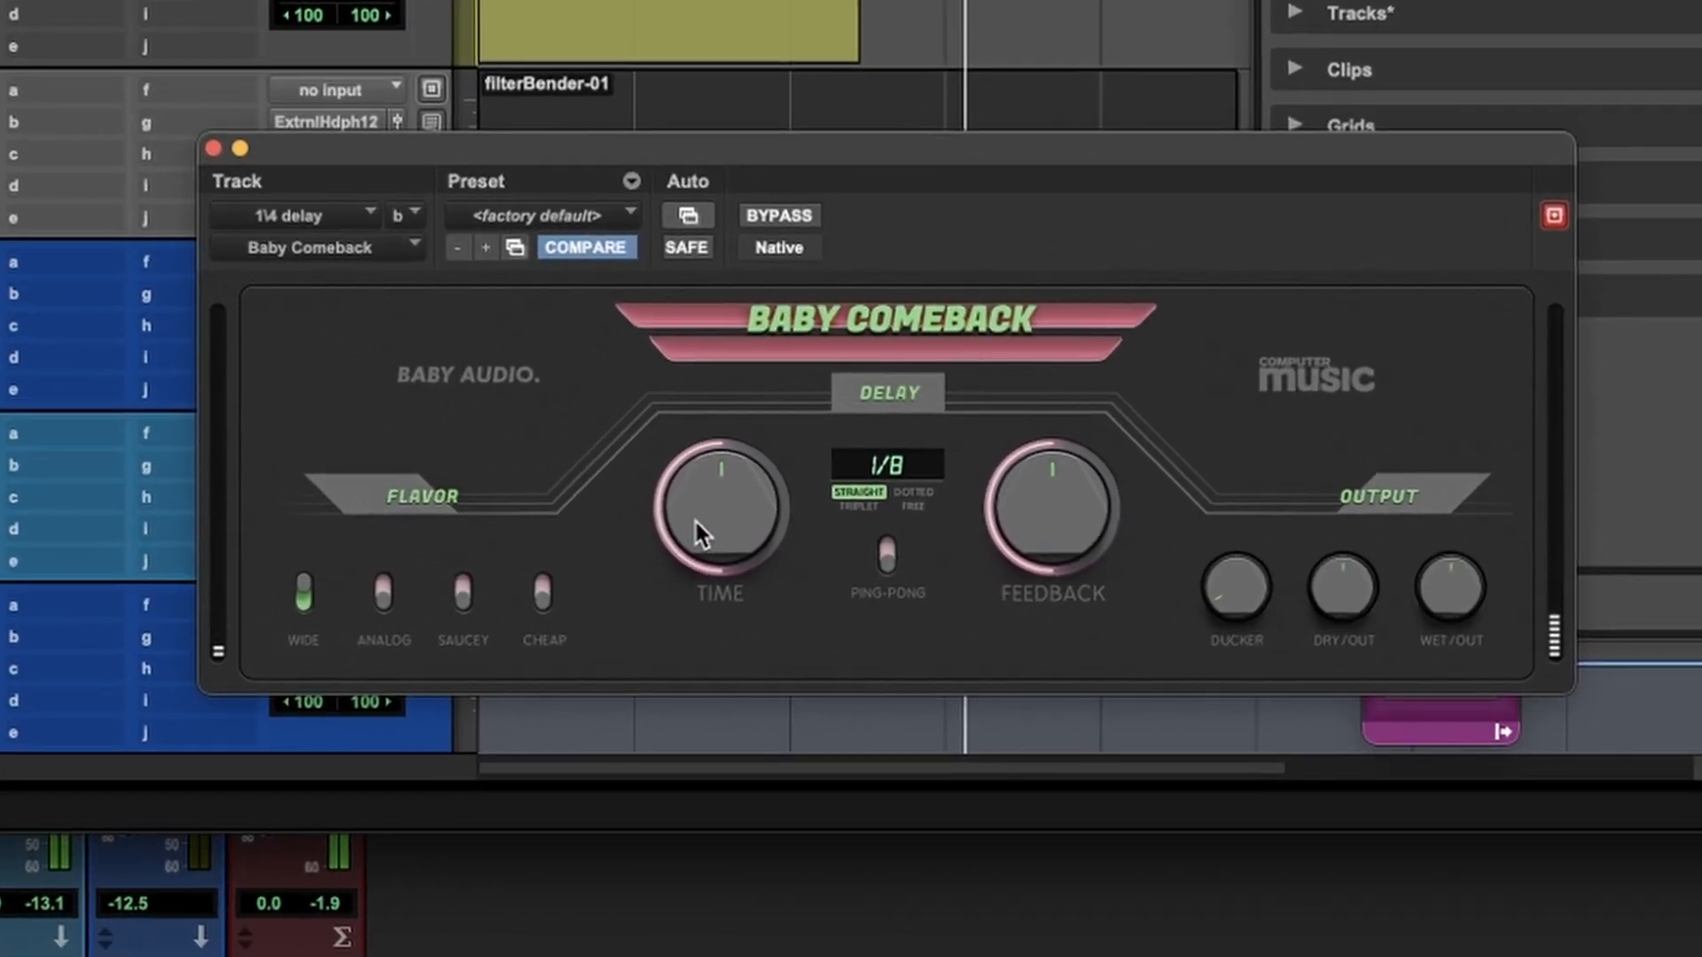
Configure Baby Comeback as a 1/4 ping-pong delay with lower feedback and a raised Ducker, and close its window.
drag(695, 522, 676, 554)
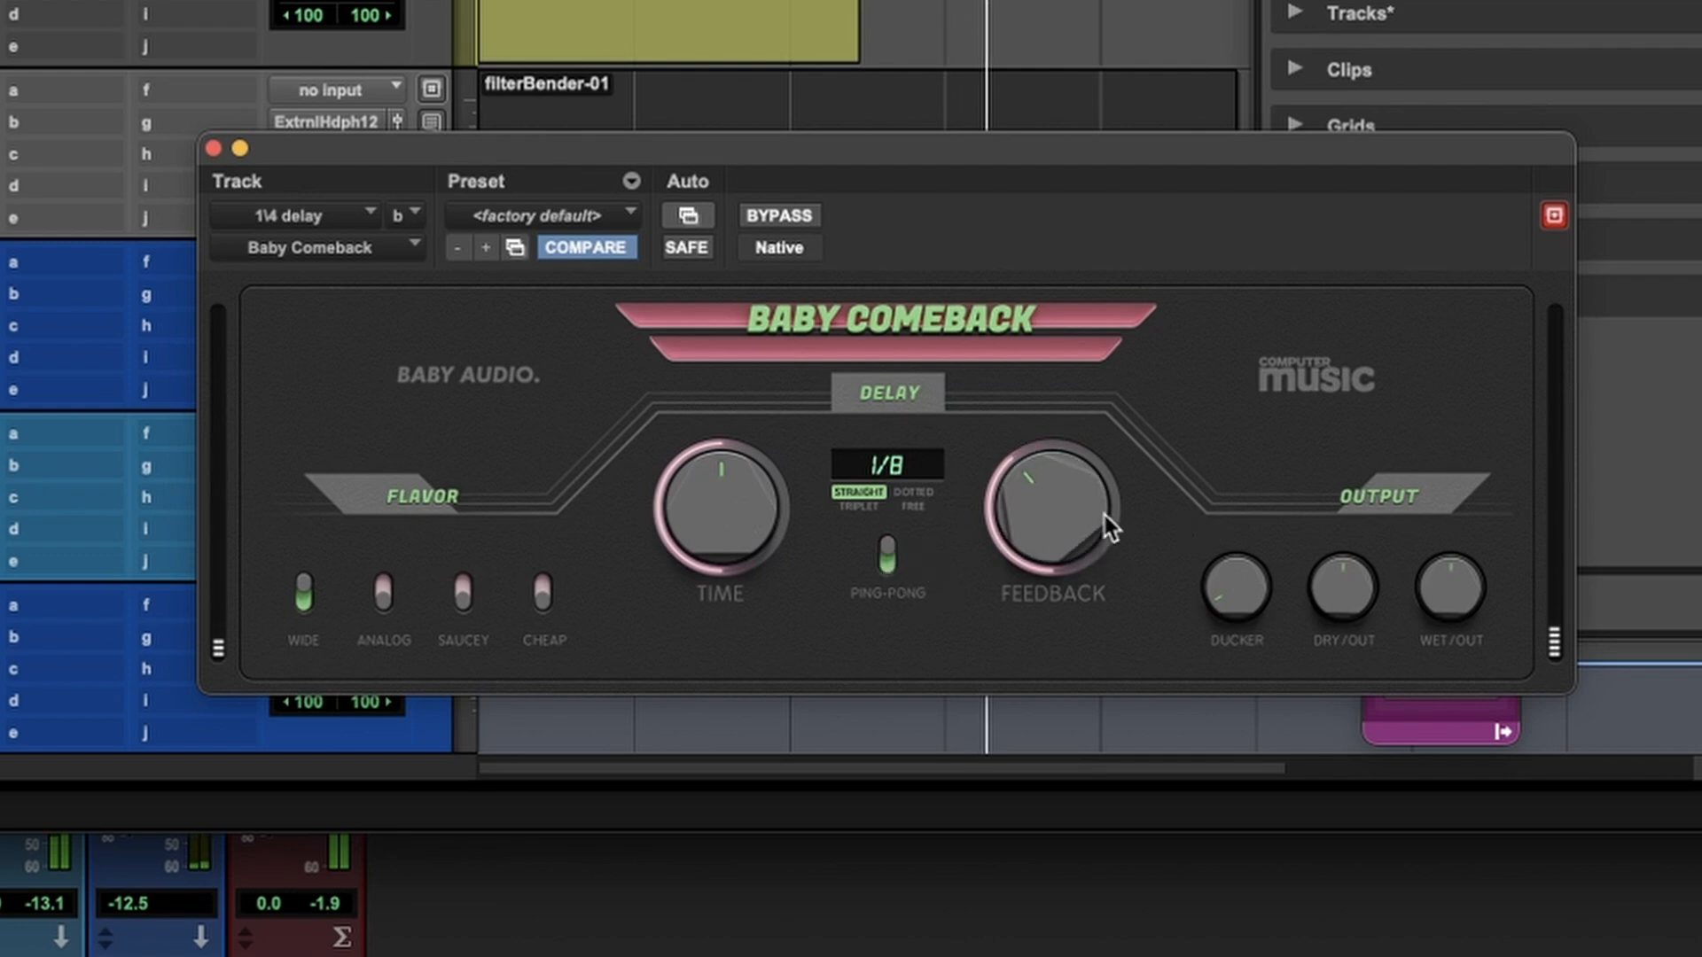
click(914, 490)
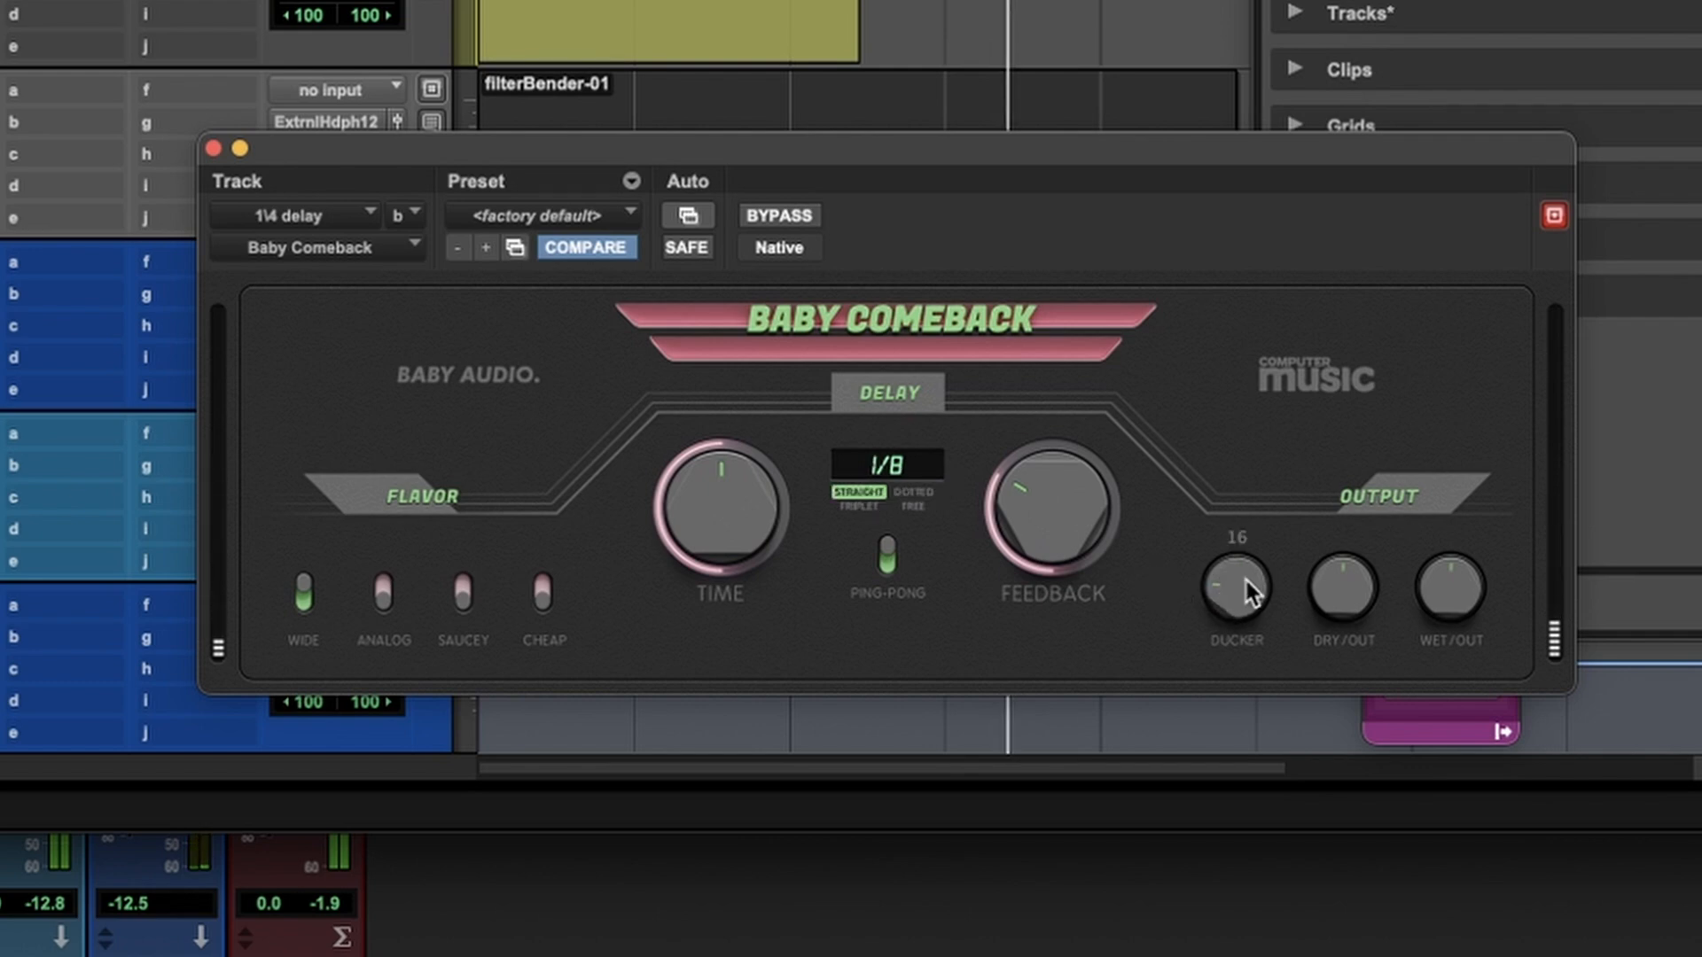
drag(1247, 579, 1265, 504)
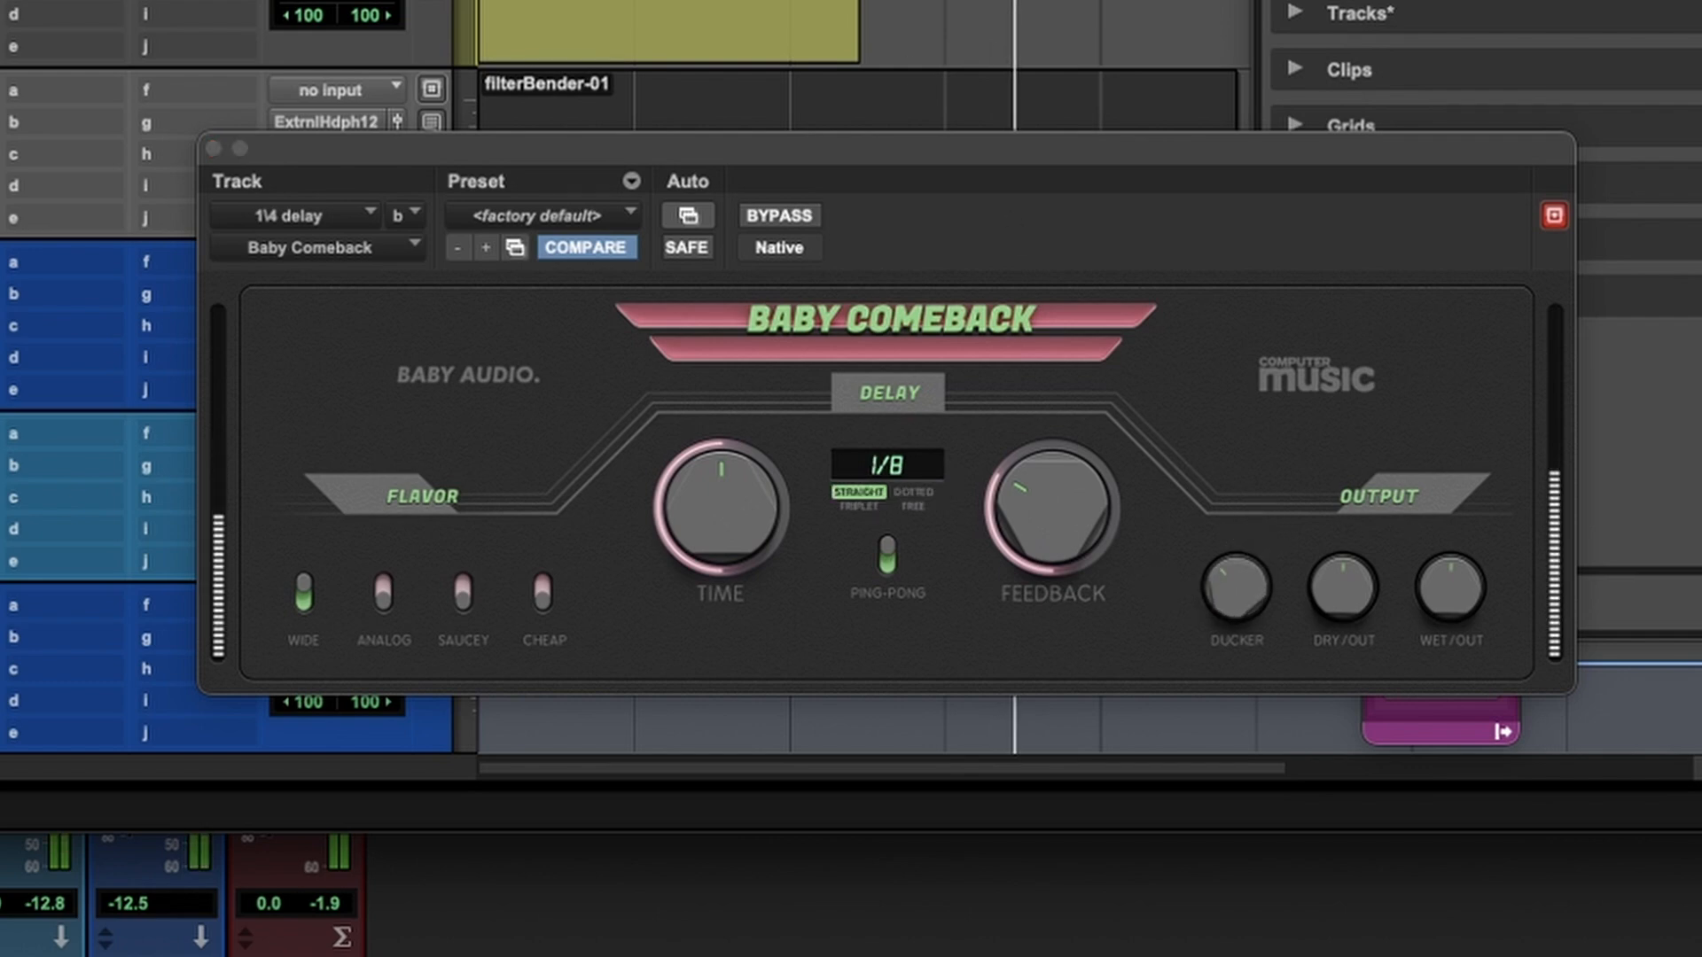
drag(725, 497, 735, 444)
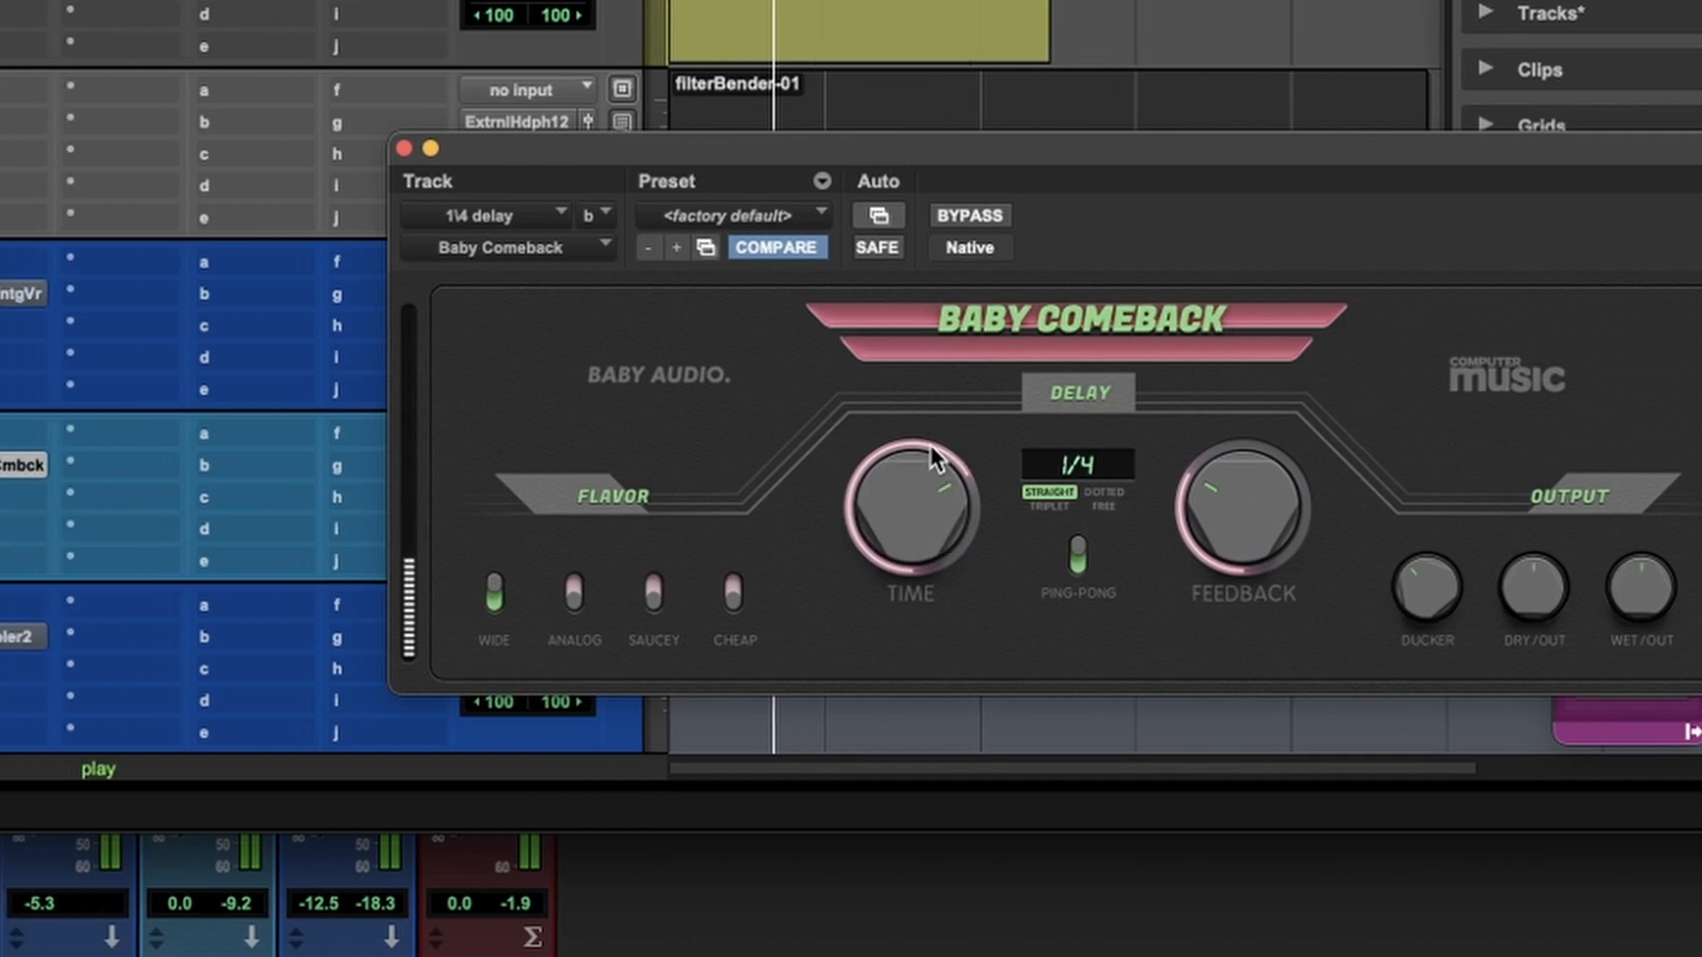
click(551, 148)
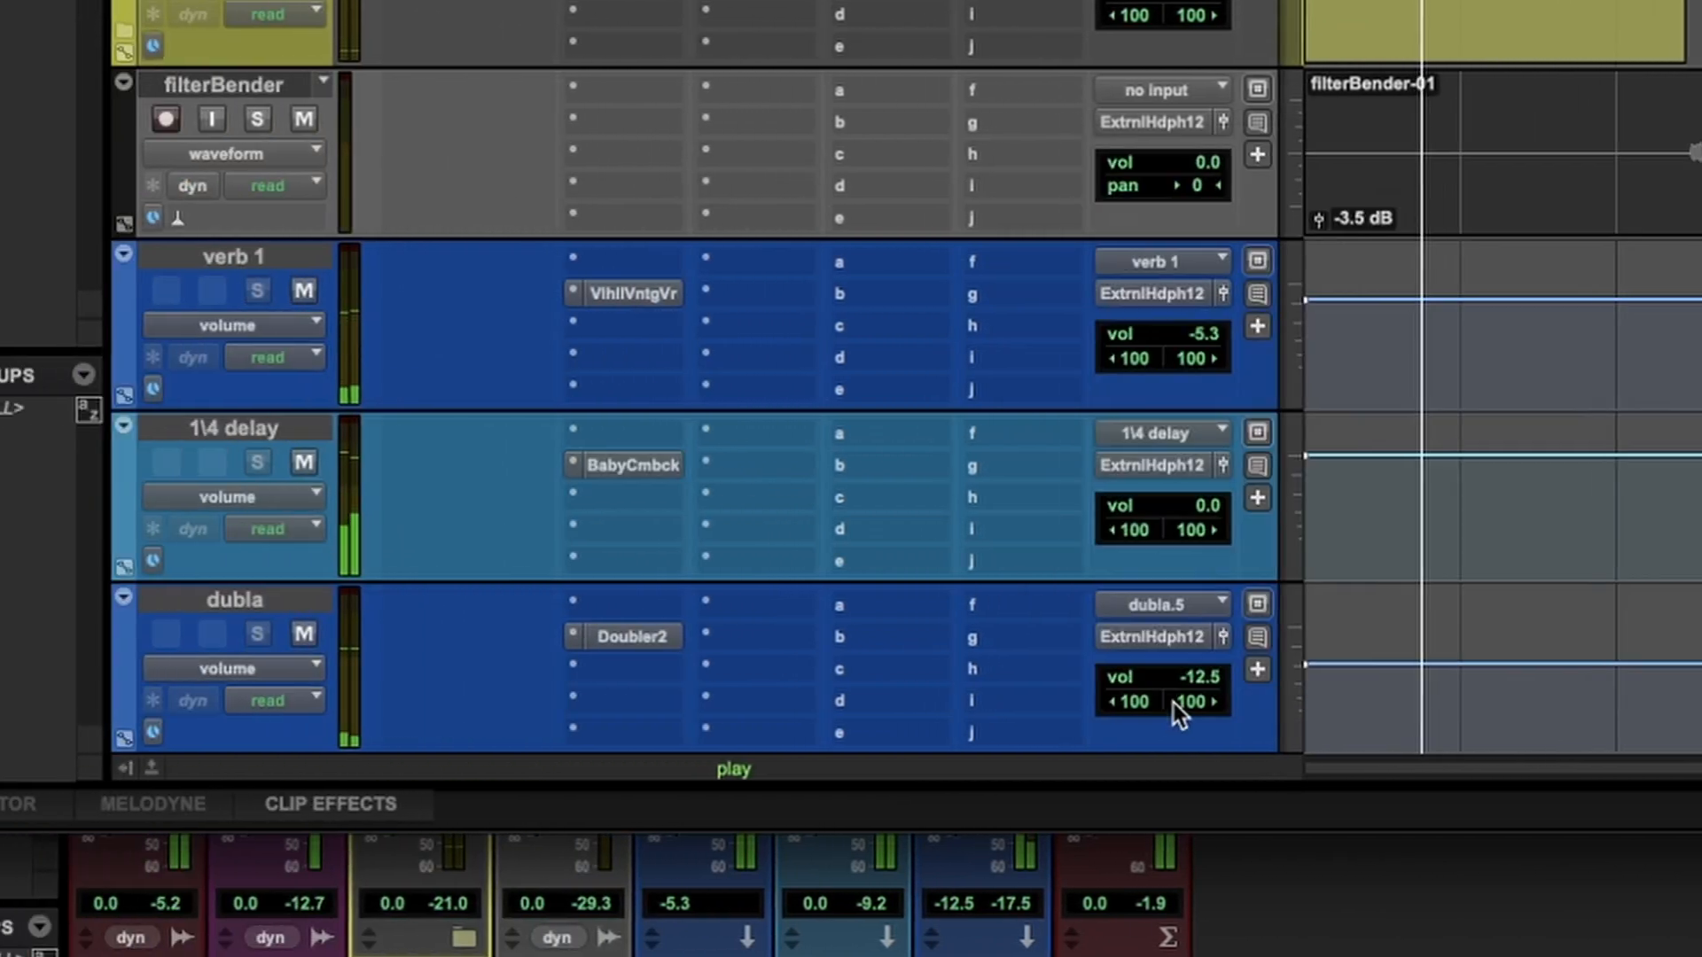
Lower the 1\4 delay track volume to -13.8 dB, first trying -20.6 dB on the dubla track.
drag(1257, 679, 1258, 686)
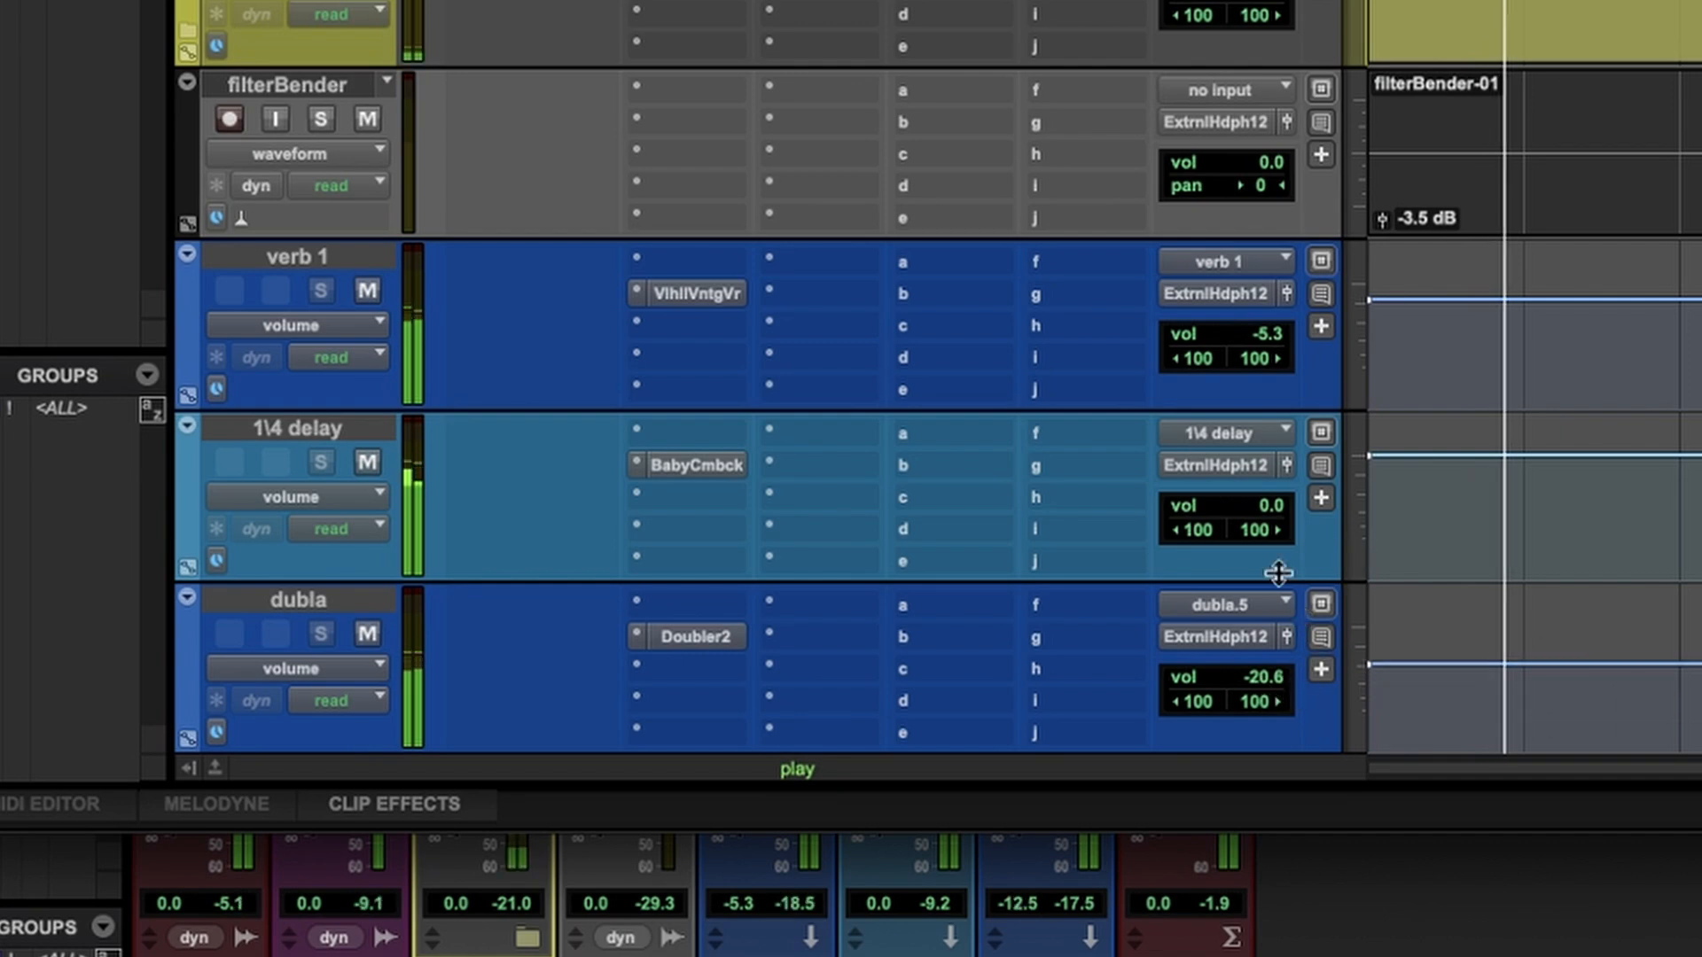
click(1267, 503)
drag(1267, 503, 1274, 542)
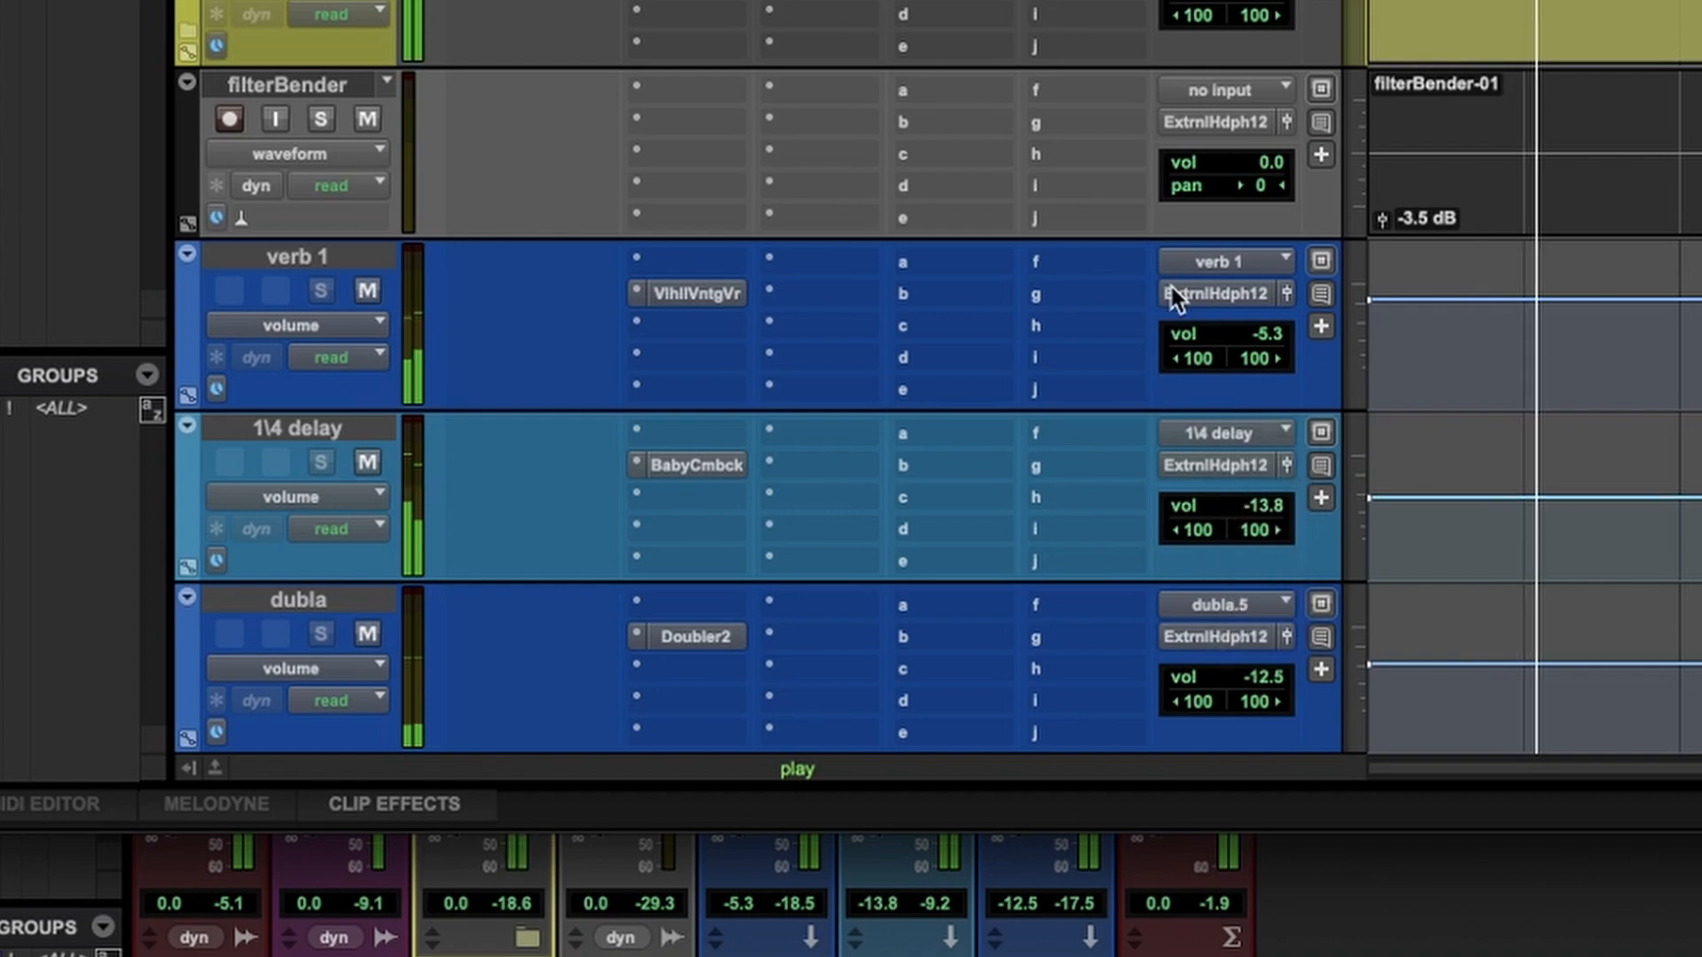
Copy ValhallaVintageVerb from verb 1 to the 1\4 delay track after the delay and set its Mix to 31.3 %.
drag(706, 292, 721, 497)
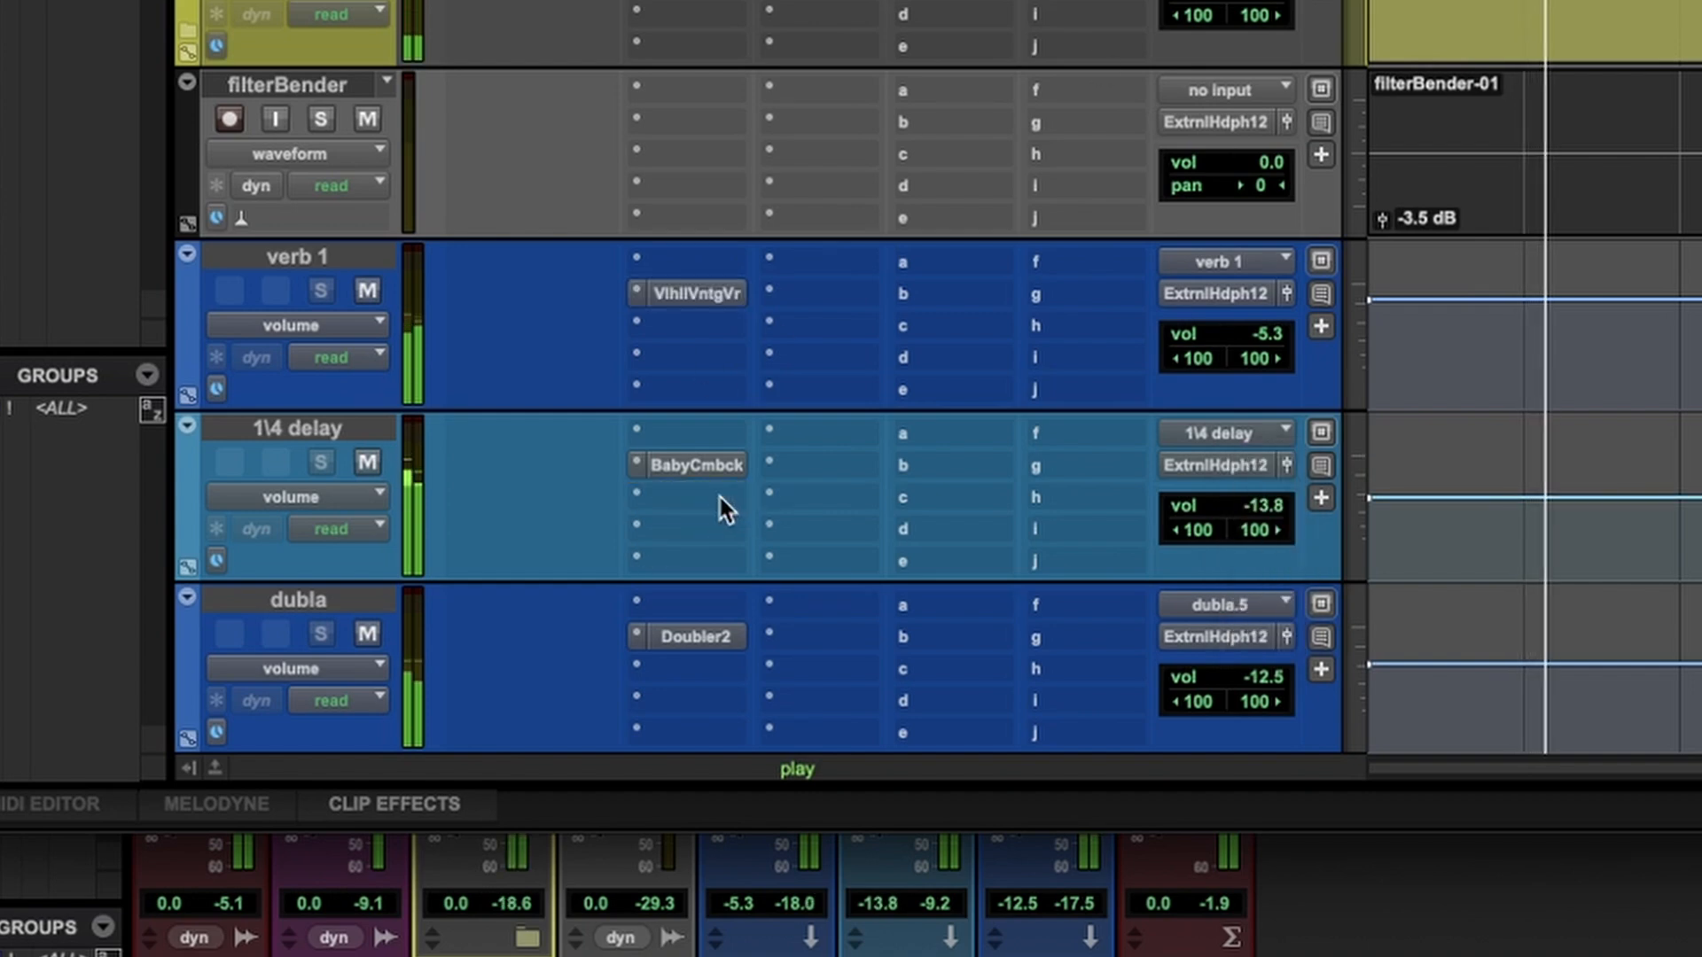
click(718, 496)
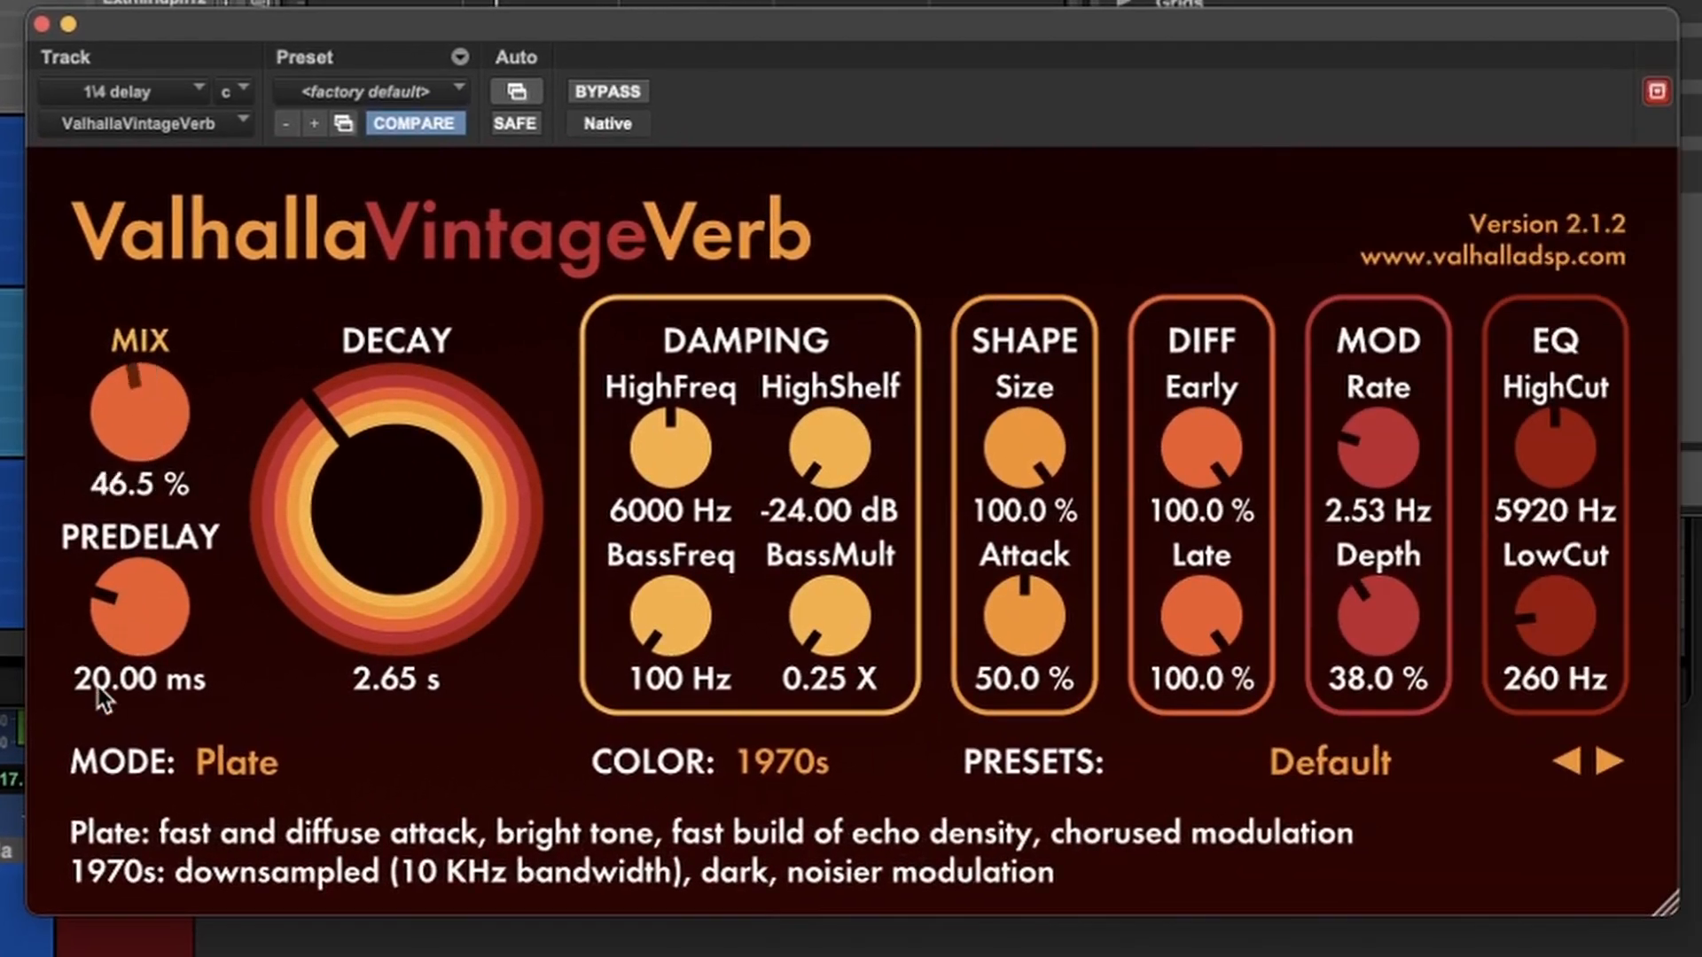
drag(90, 717, 89, 725)
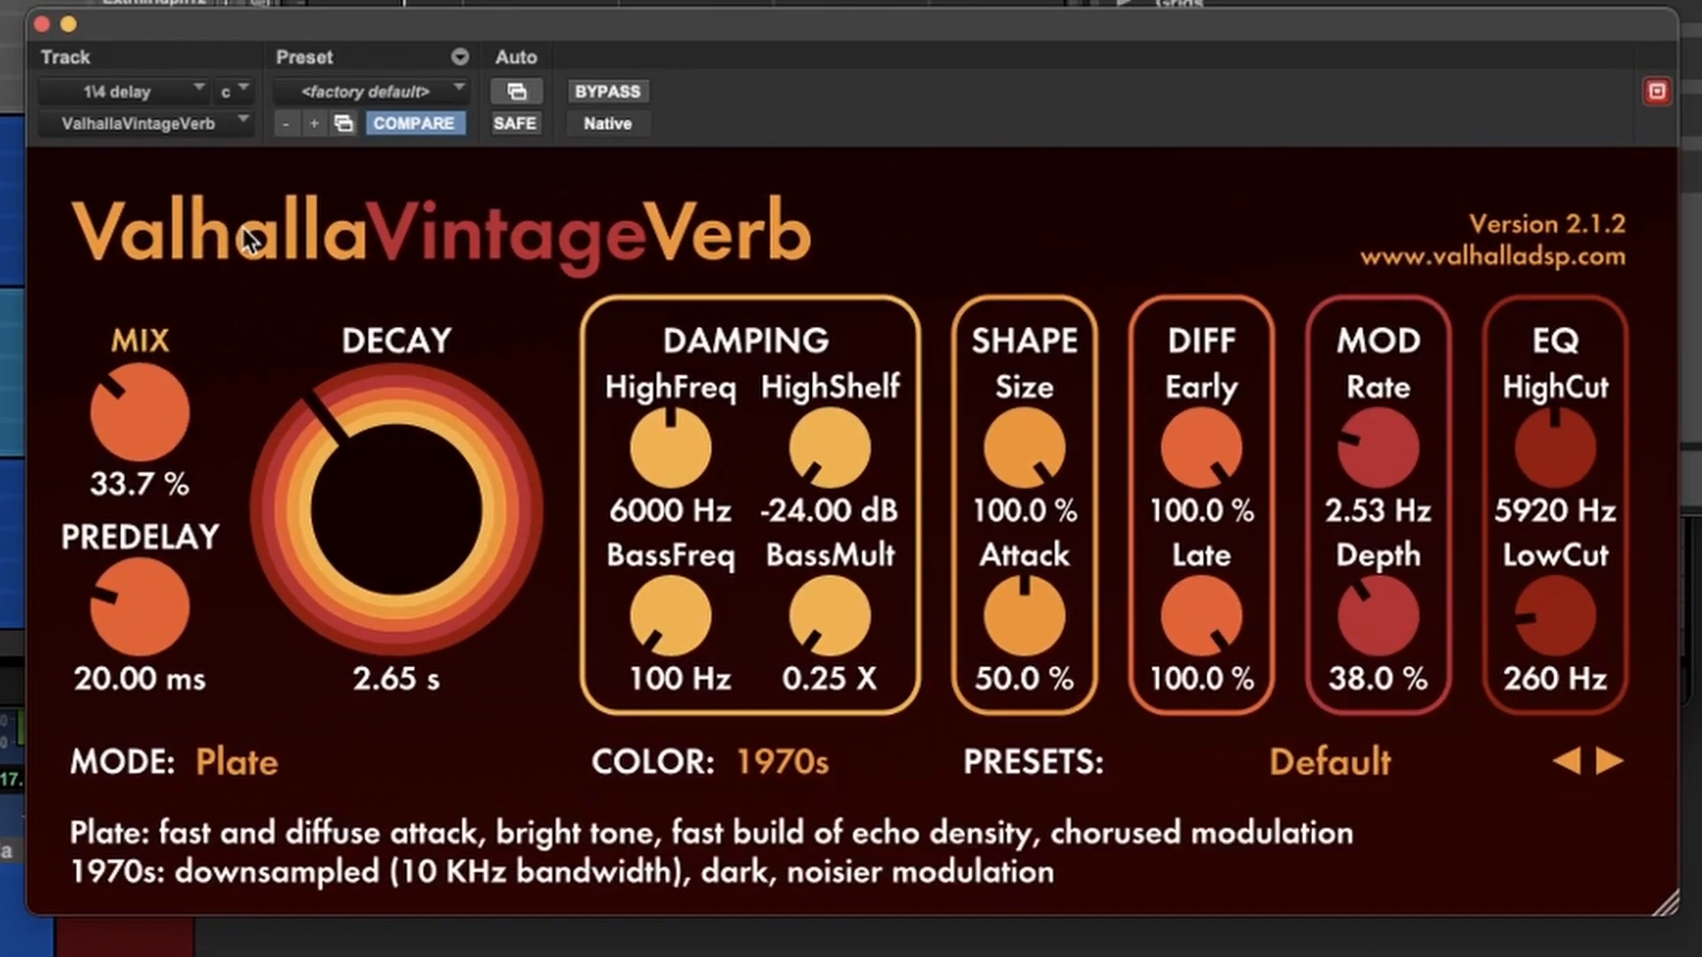
drag(141, 409, 143, 420)
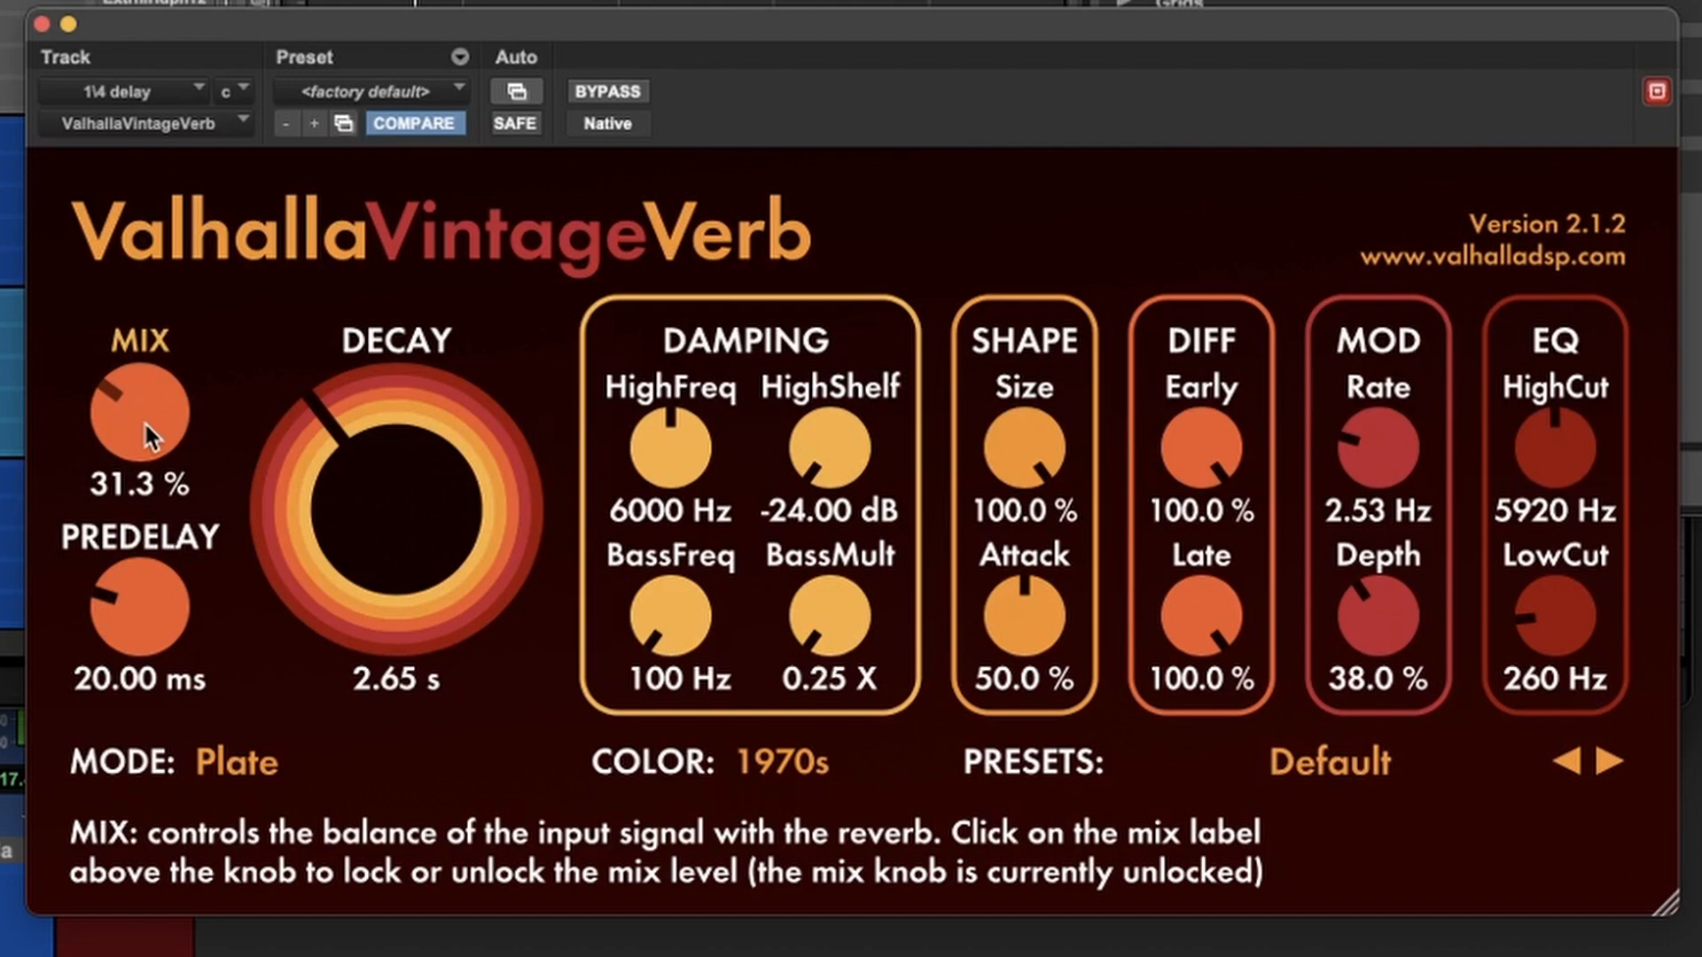
Switch the delay track's reverb mode to Chamber, set the decay to 4.30 s and close the plug-in window.
click(253, 768)
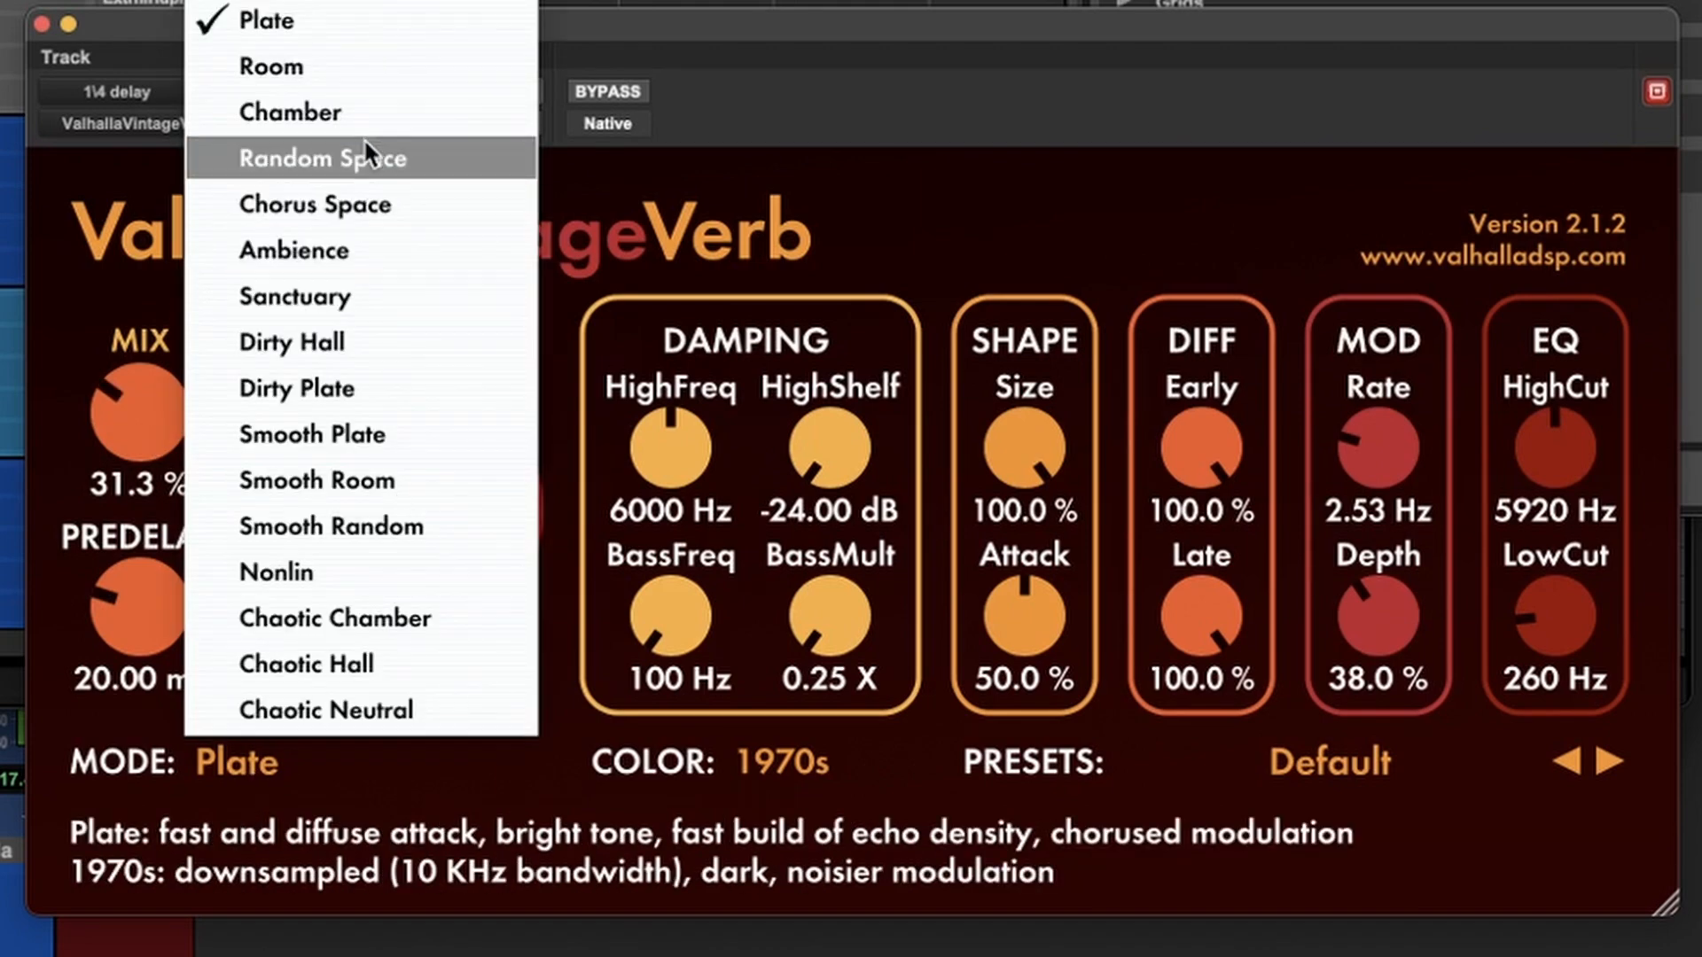
click(368, 110)
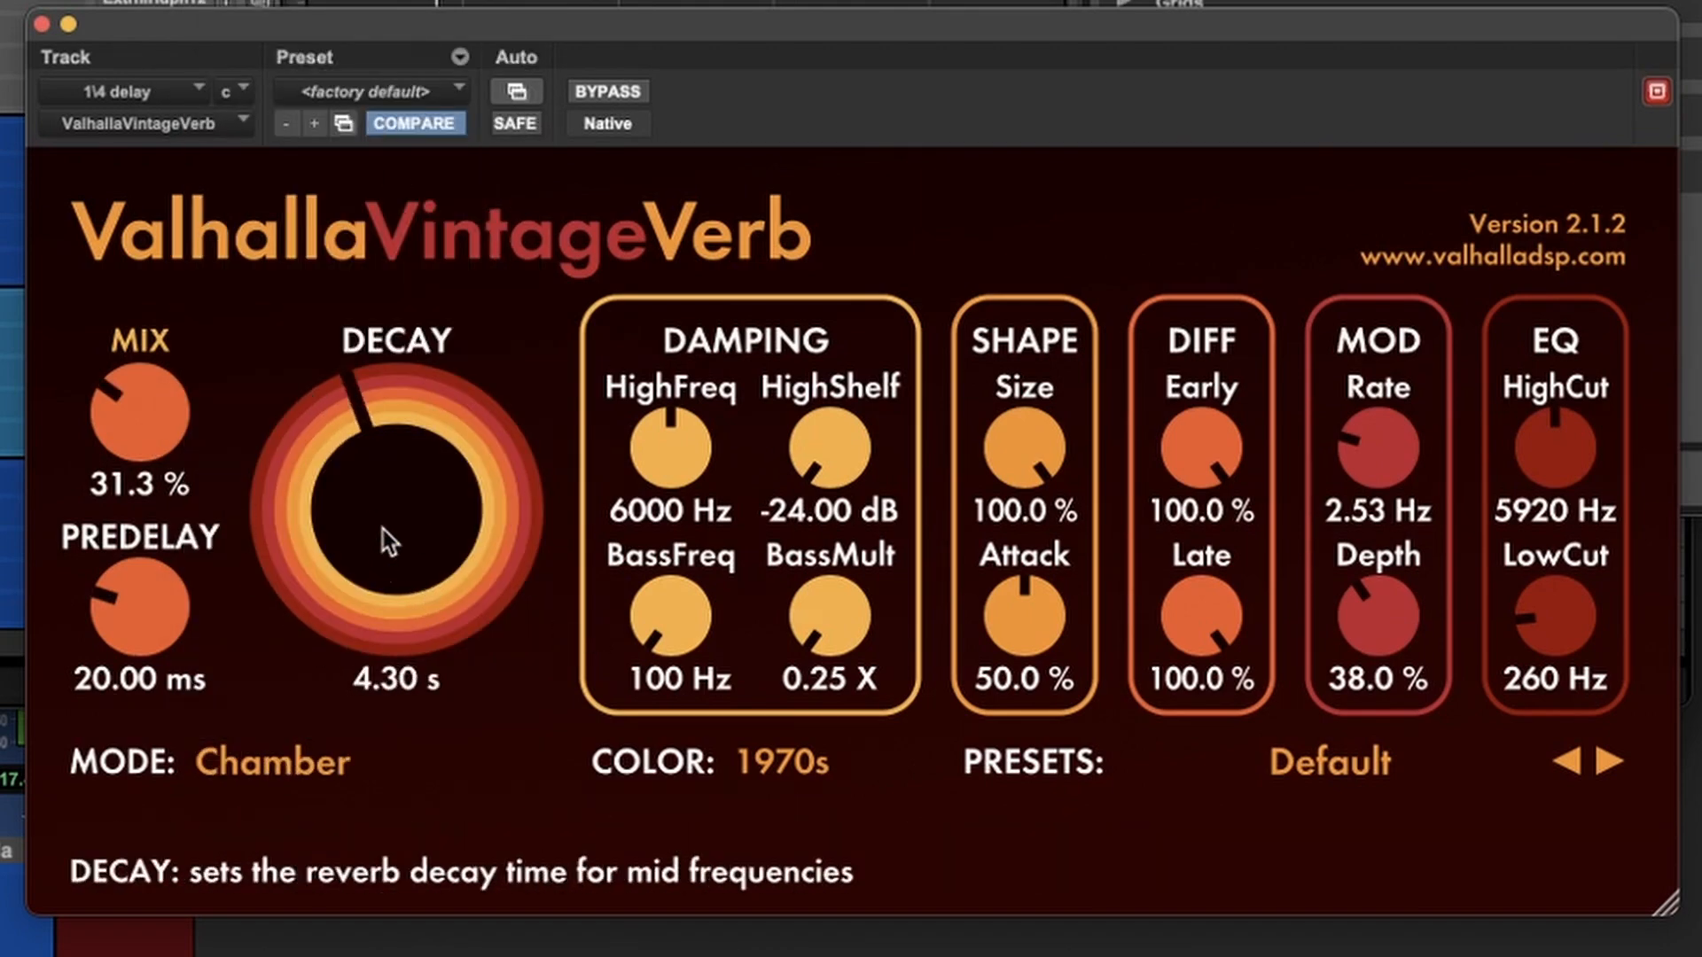
click(41, 23)
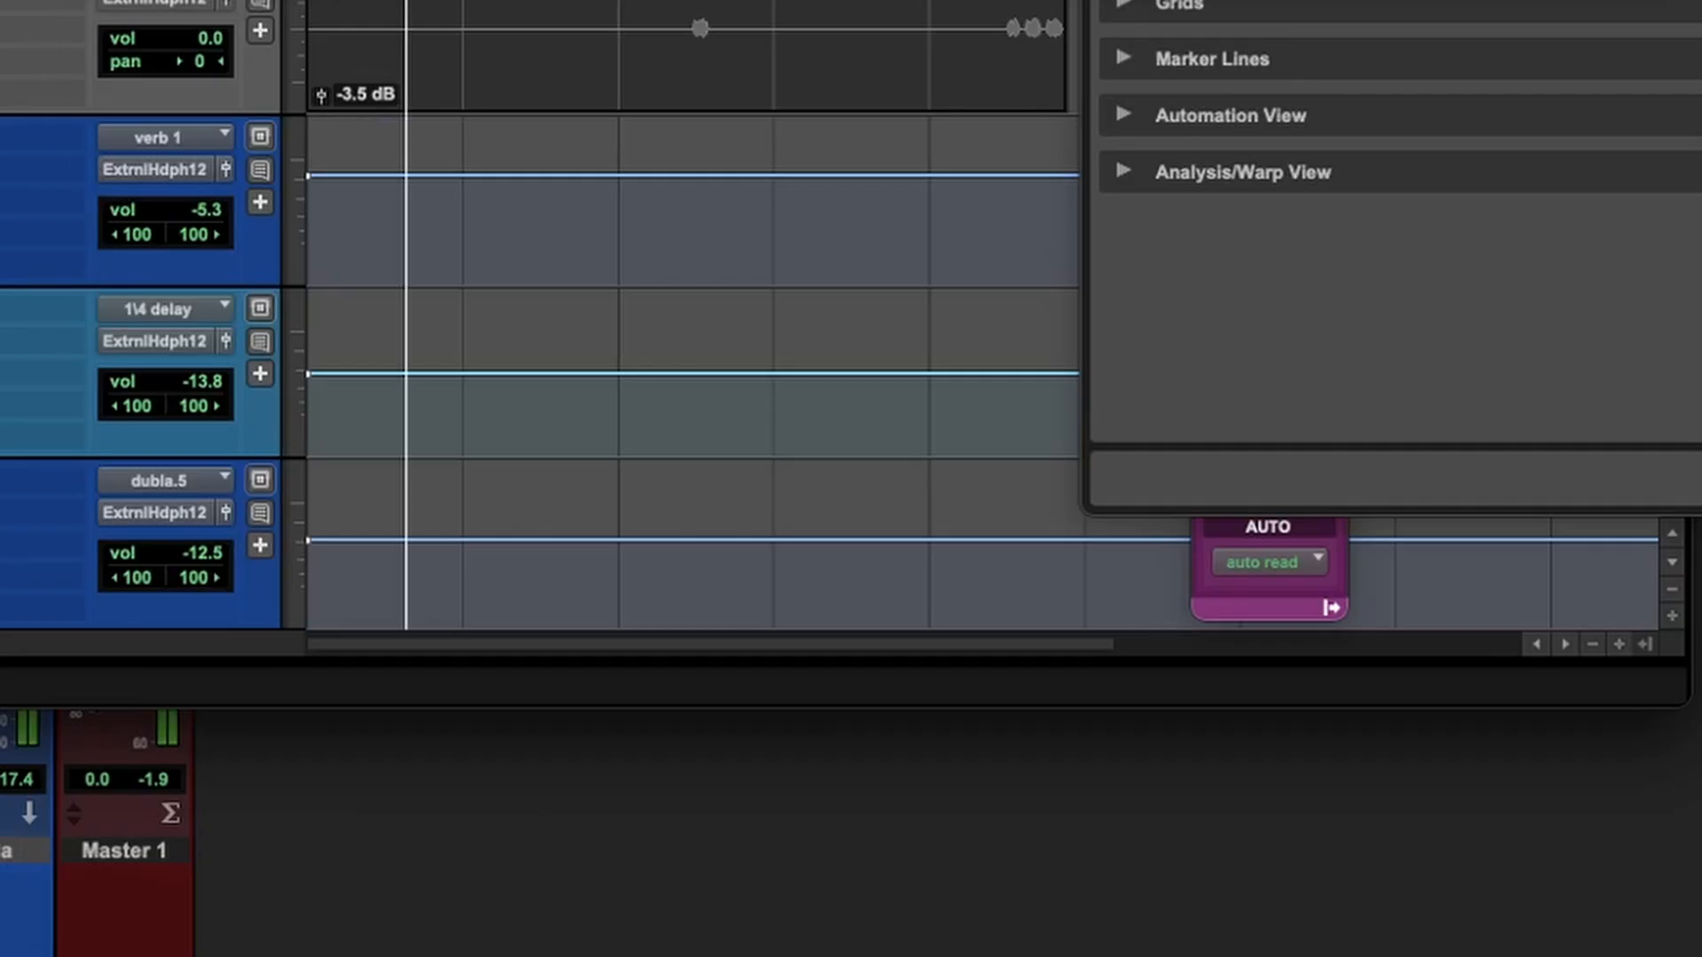
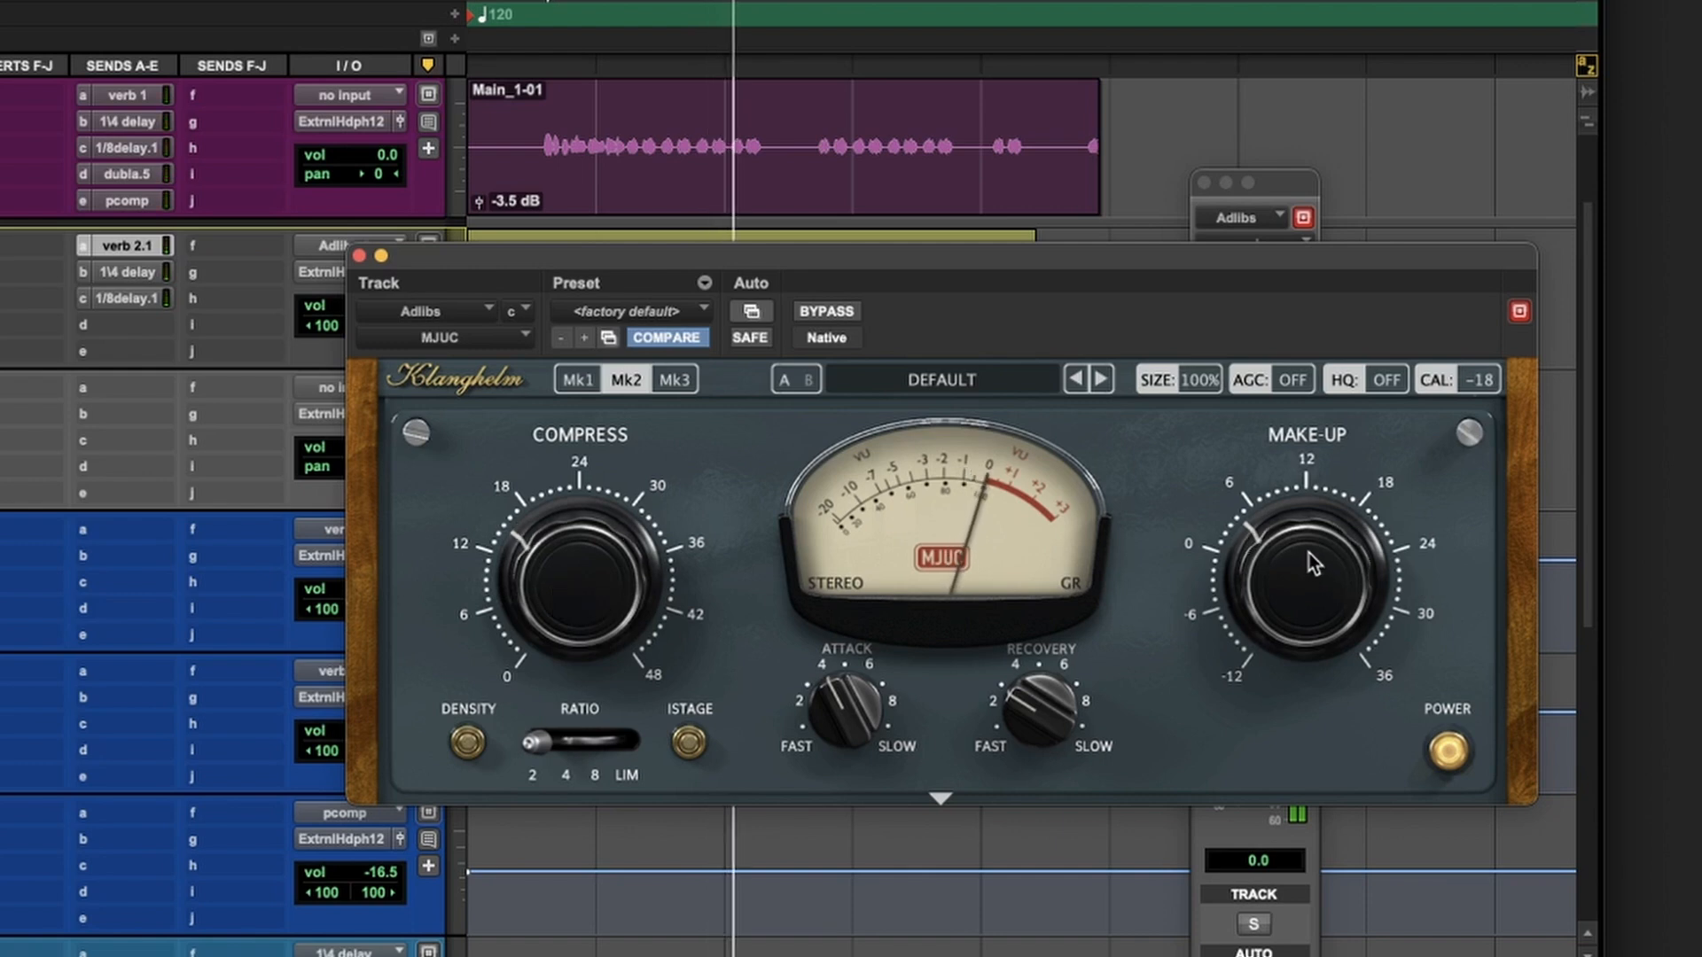
Lower the MJUC Make-Up on Adlibs to just above 0 and copy the EQP-1A from Main_1 to the Adlibs inserts.
drag(1308, 551, 1295, 567)
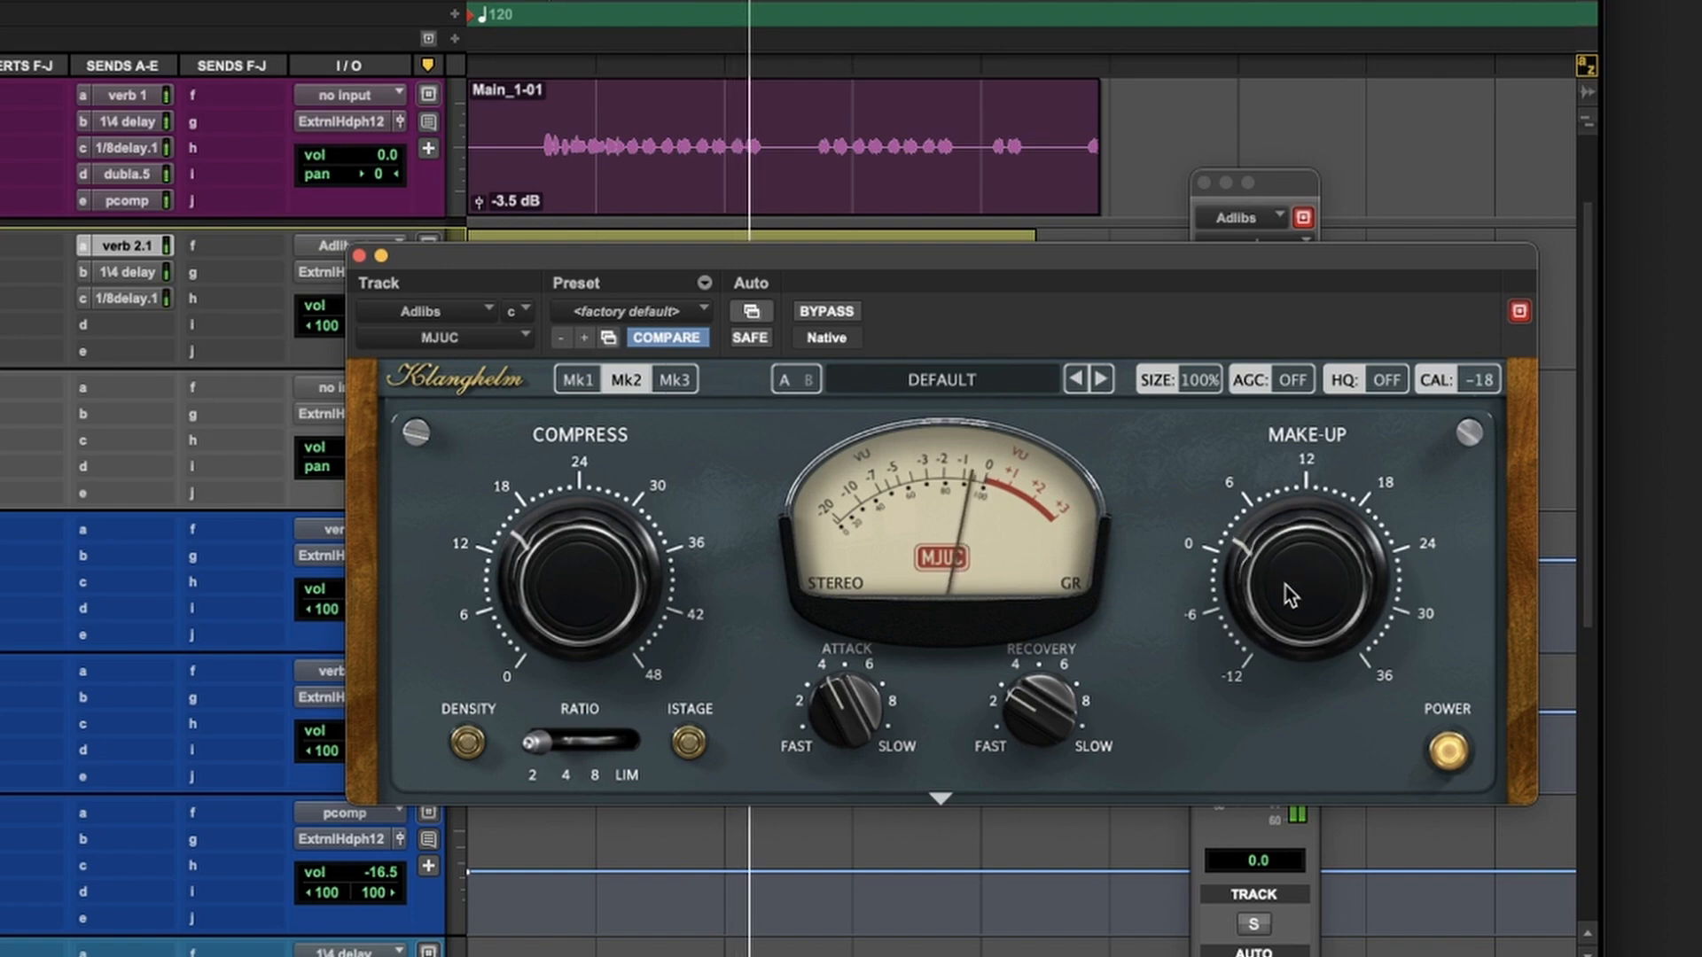
click(358, 257)
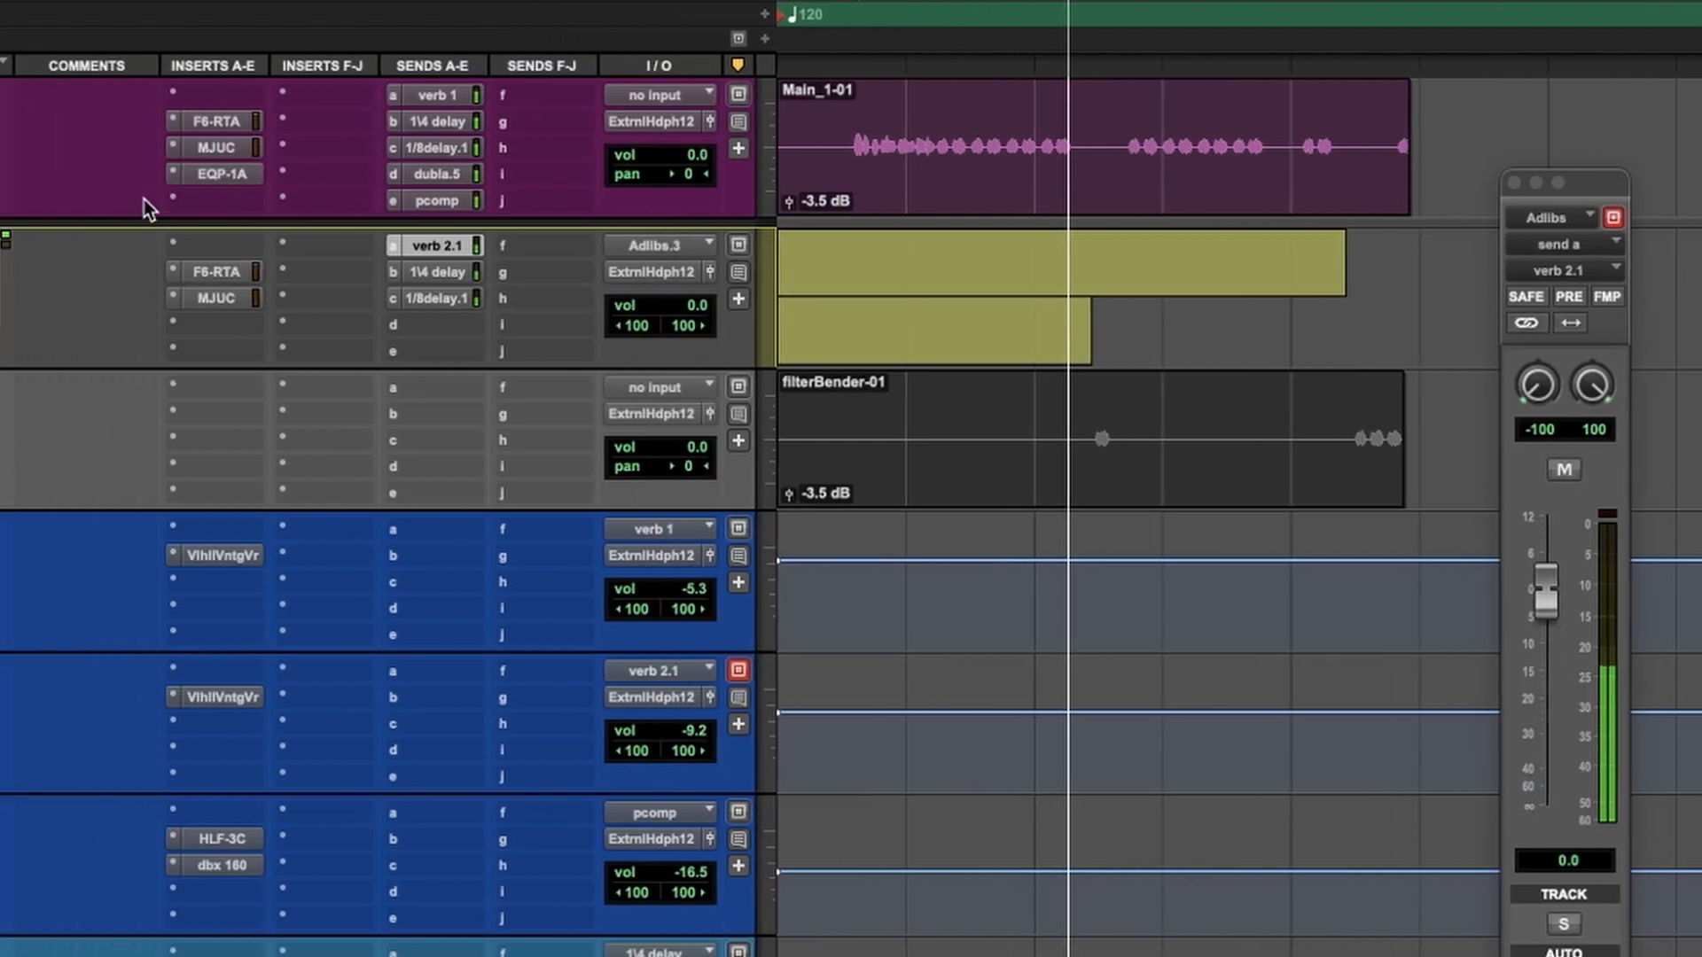
drag(607, 174, 617, 330)
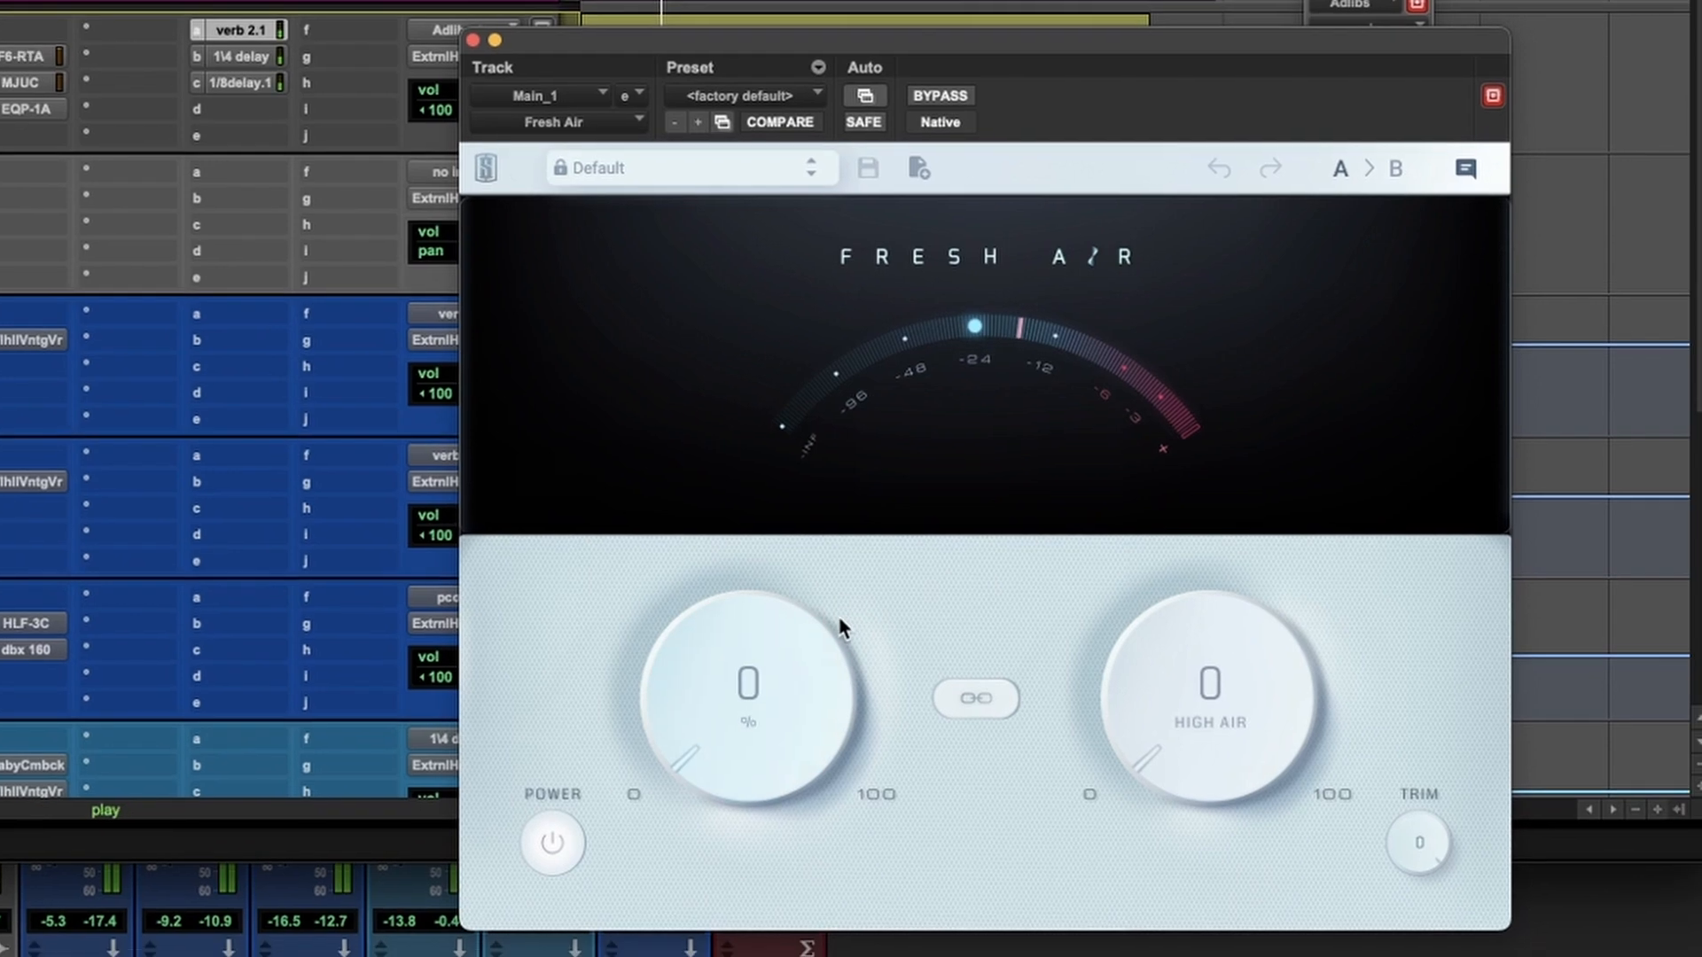
Set Fresh Air on Main_1 to Mid Air 7 and Trim -1, comparing the sound against bypass.
drag(750, 702, 757, 678)
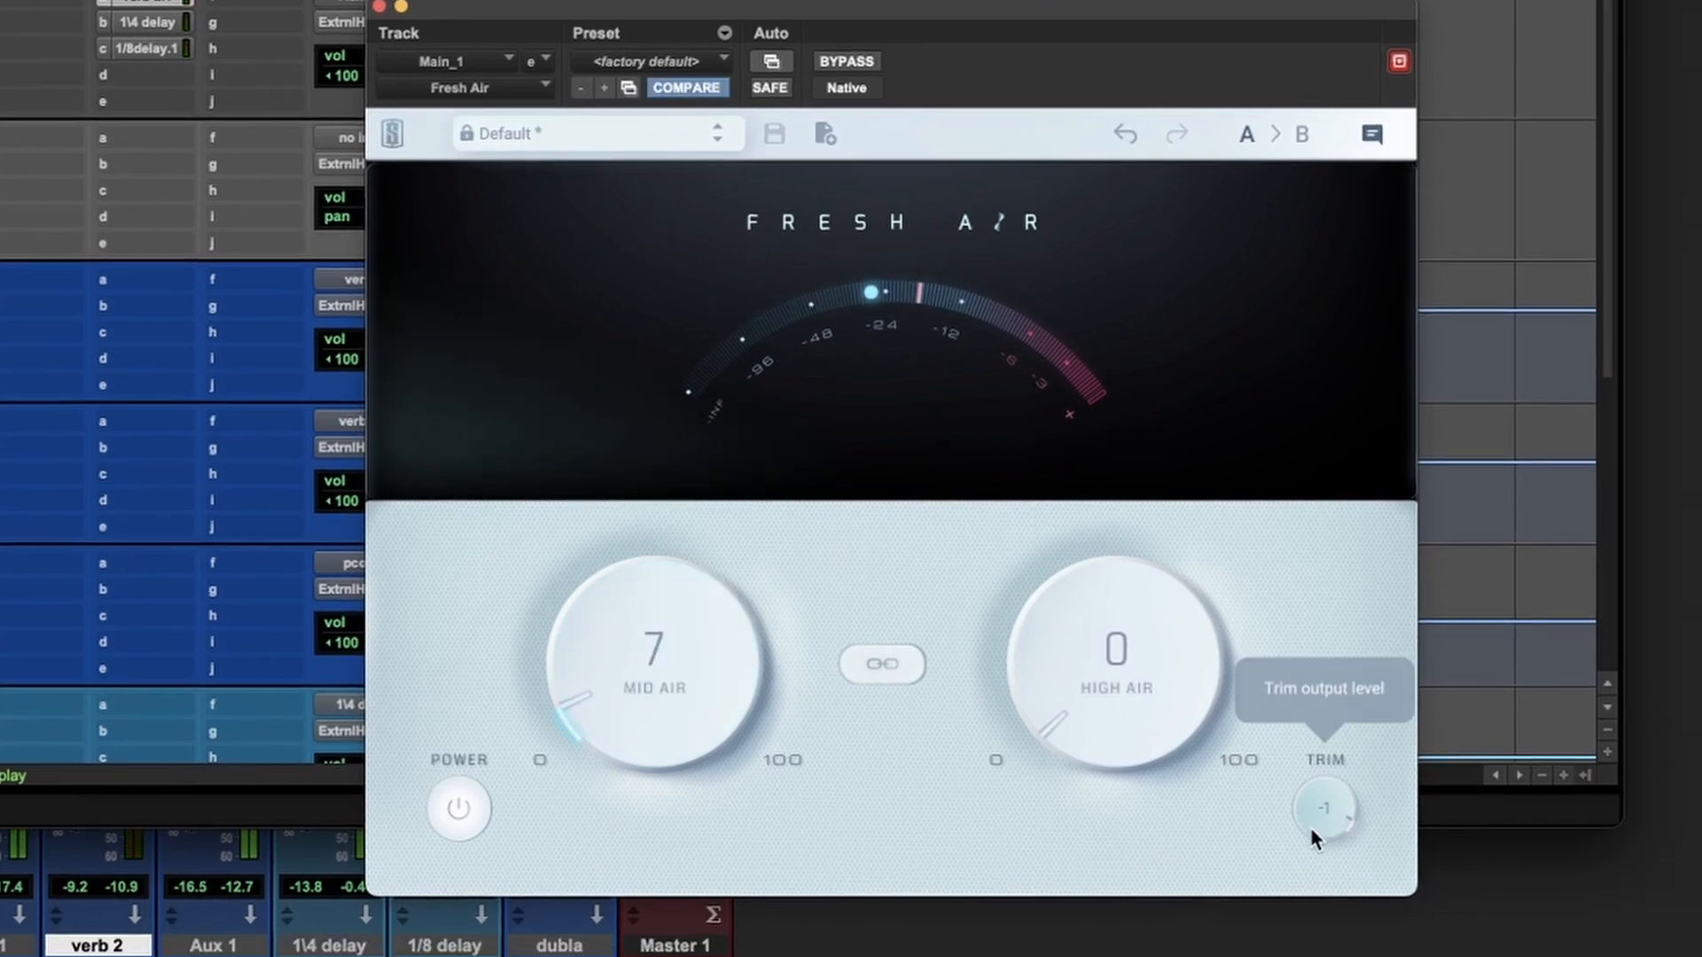
click(857, 62)
click(856, 62)
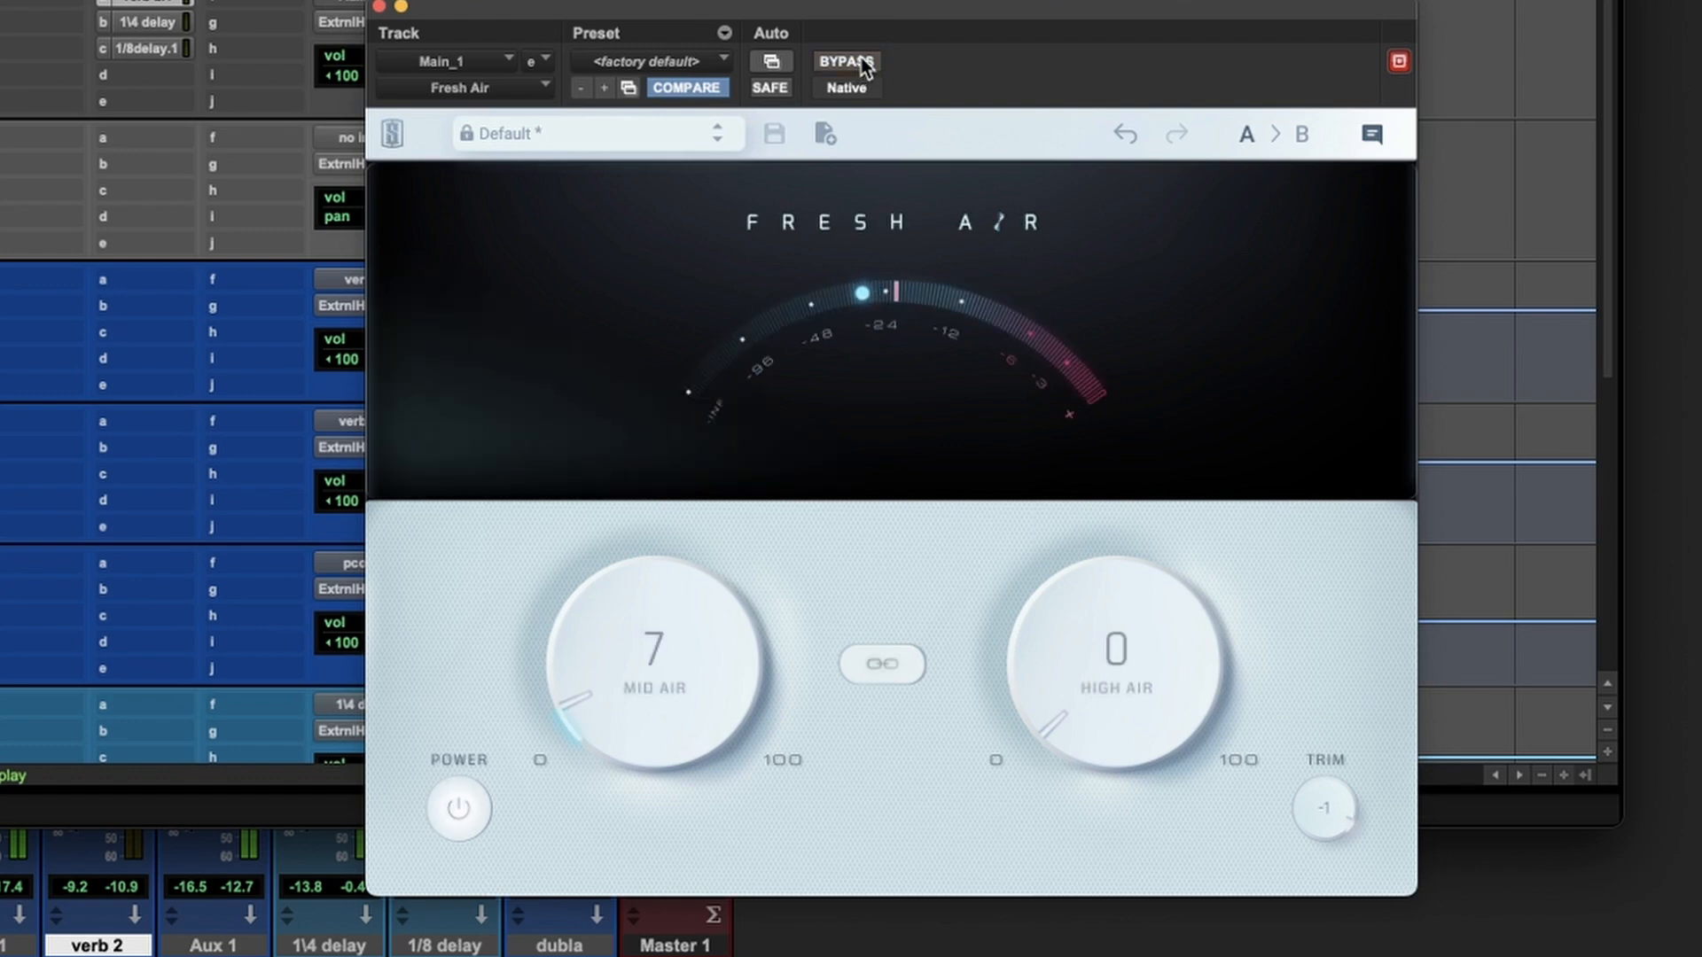
click(856, 62)
click(857, 62)
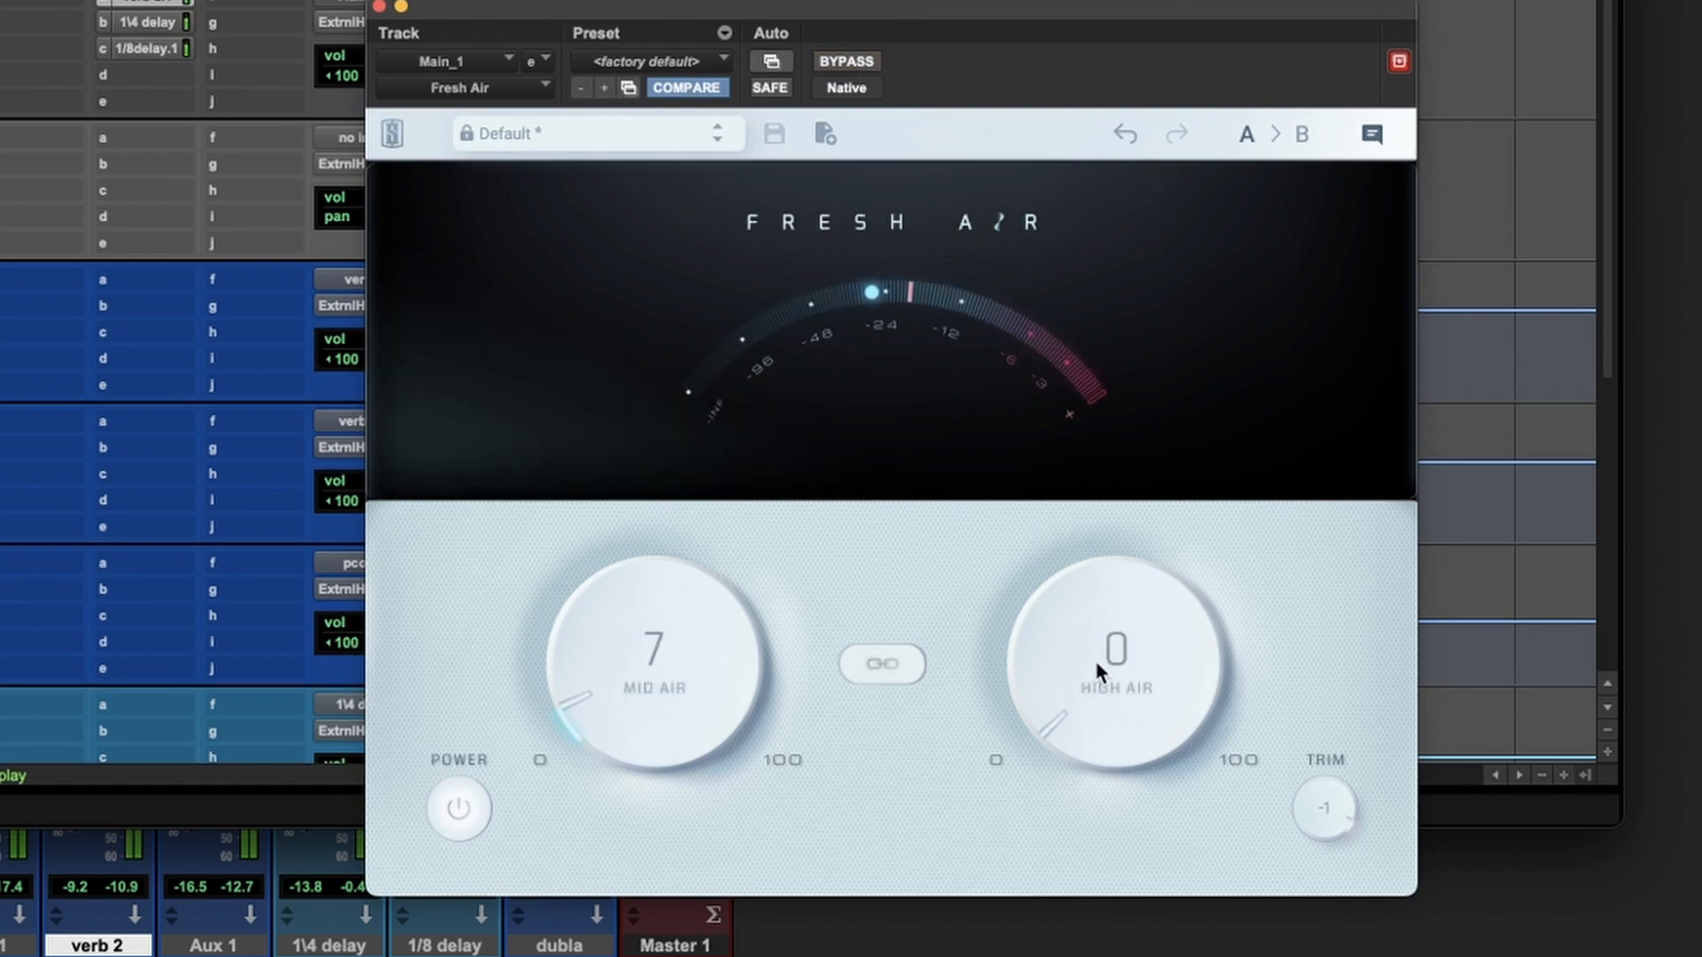
Adjust Fresh Air's Trim to -1.1 and compare the processed and bypassed vocal levels again.
drag(1327, 836, 1327, 845)
click(851, 62)
click(849, 62)
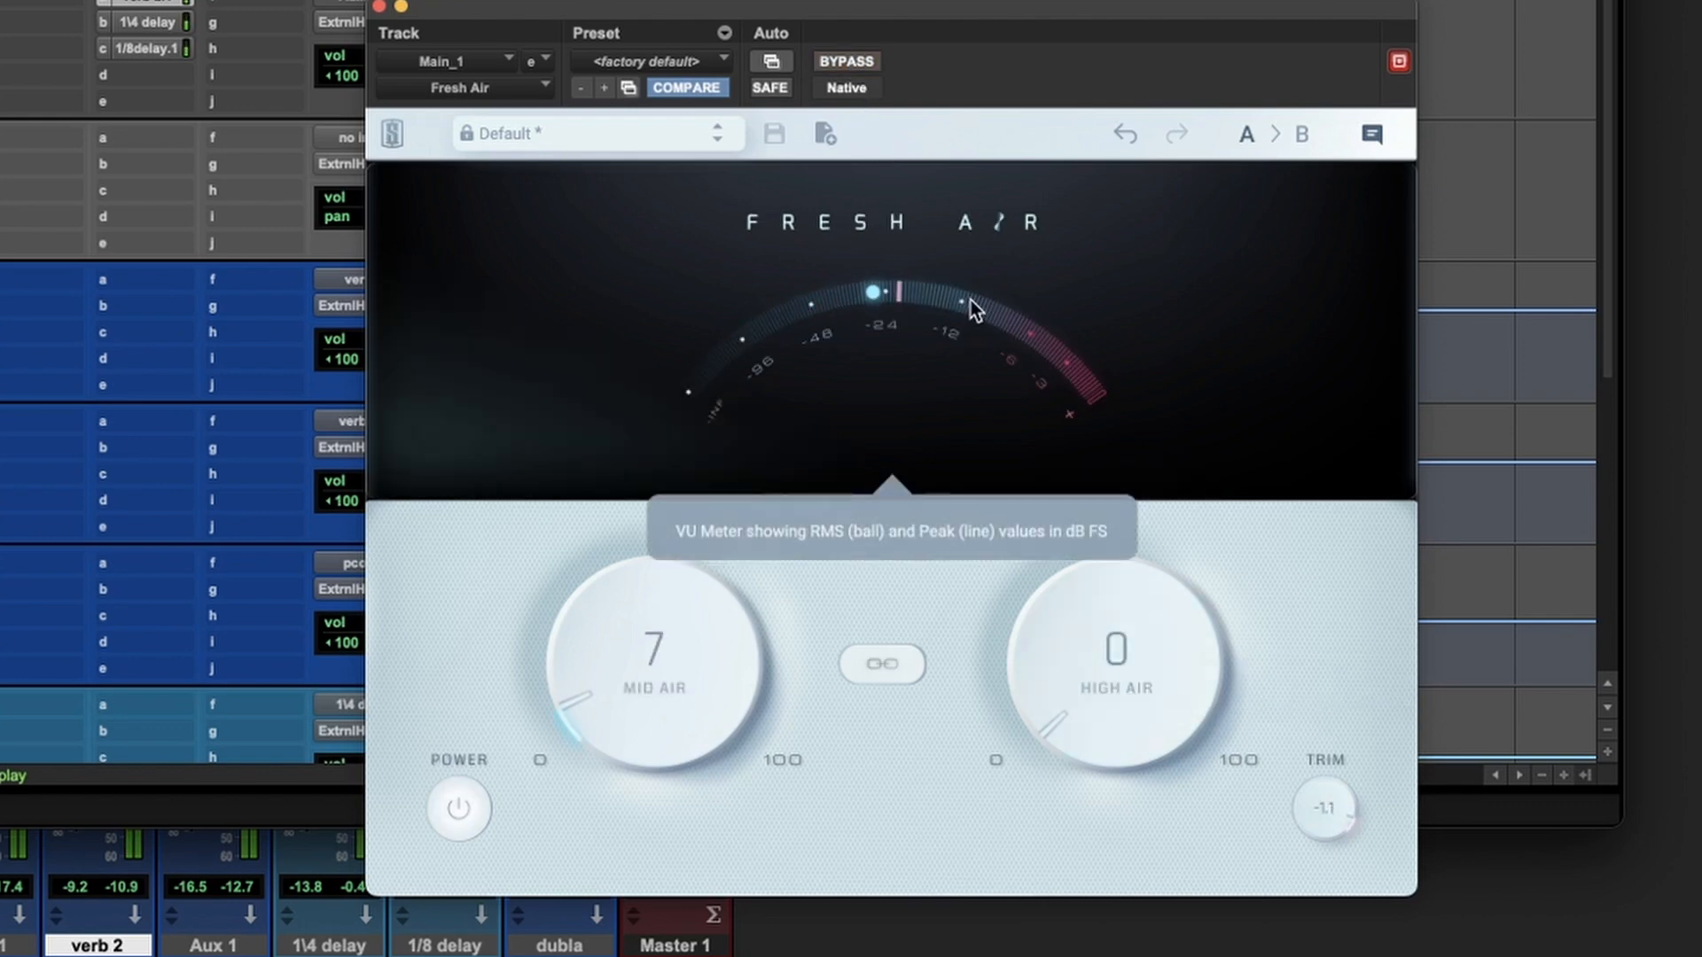
click(848, 64)
click(846, 62)
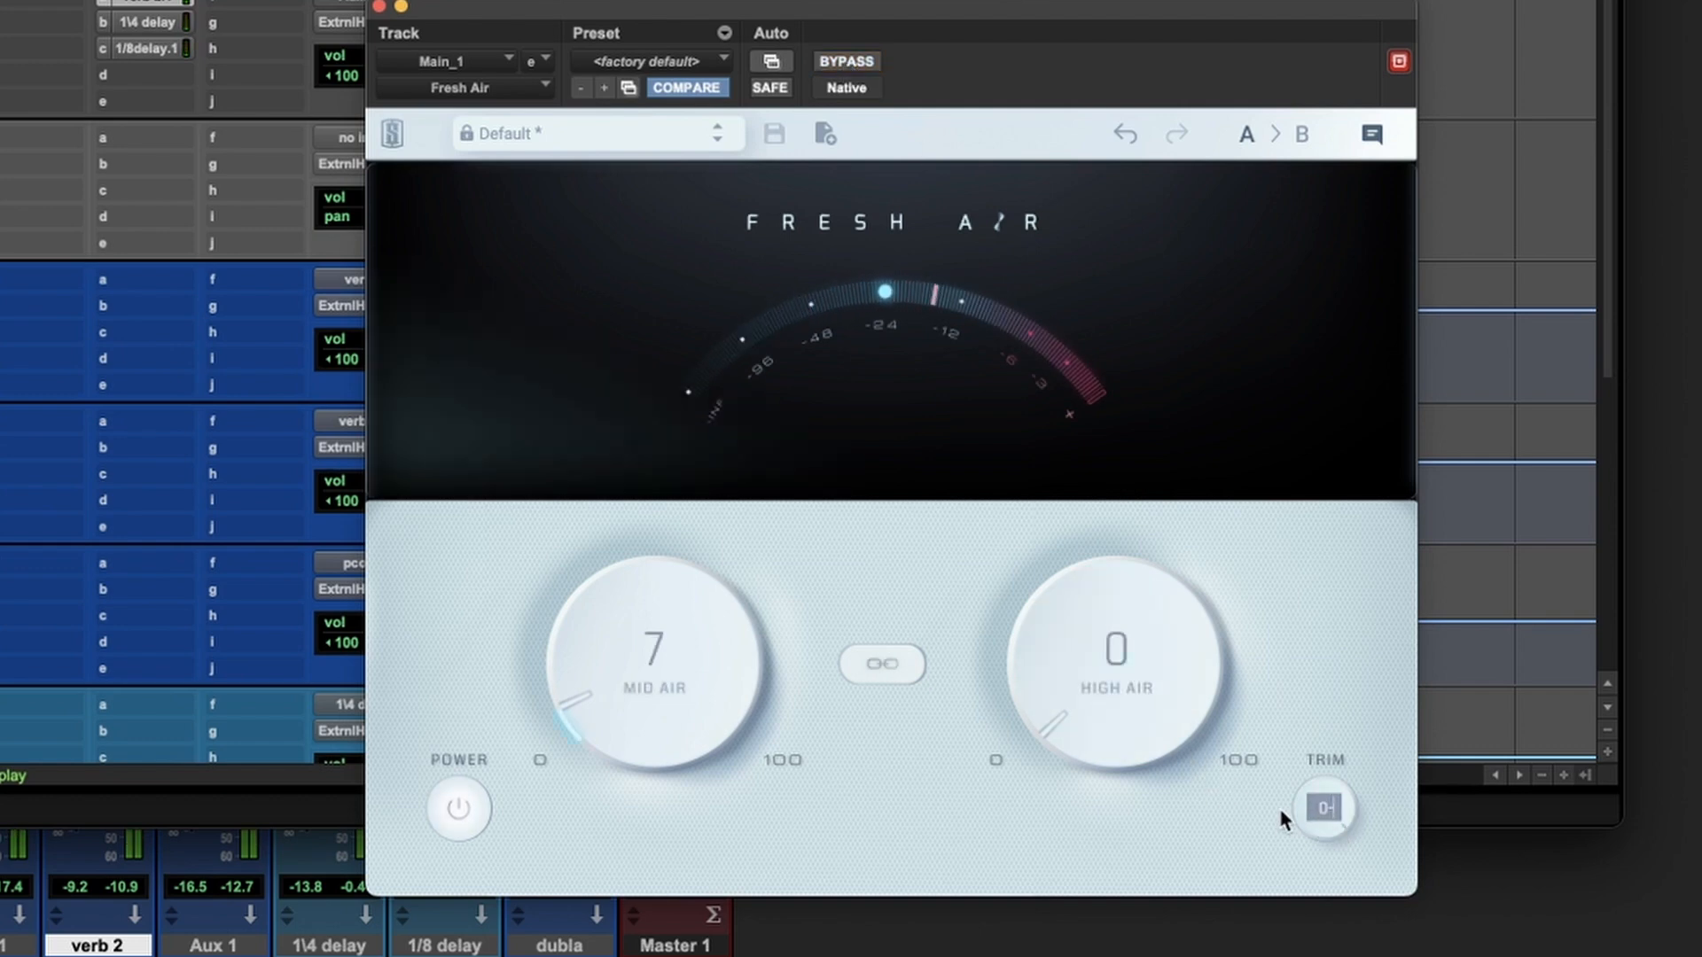
Fine-tune the Trim amount of Fresh Air on Main_1.
drag(1327, 806, 1273, 815)
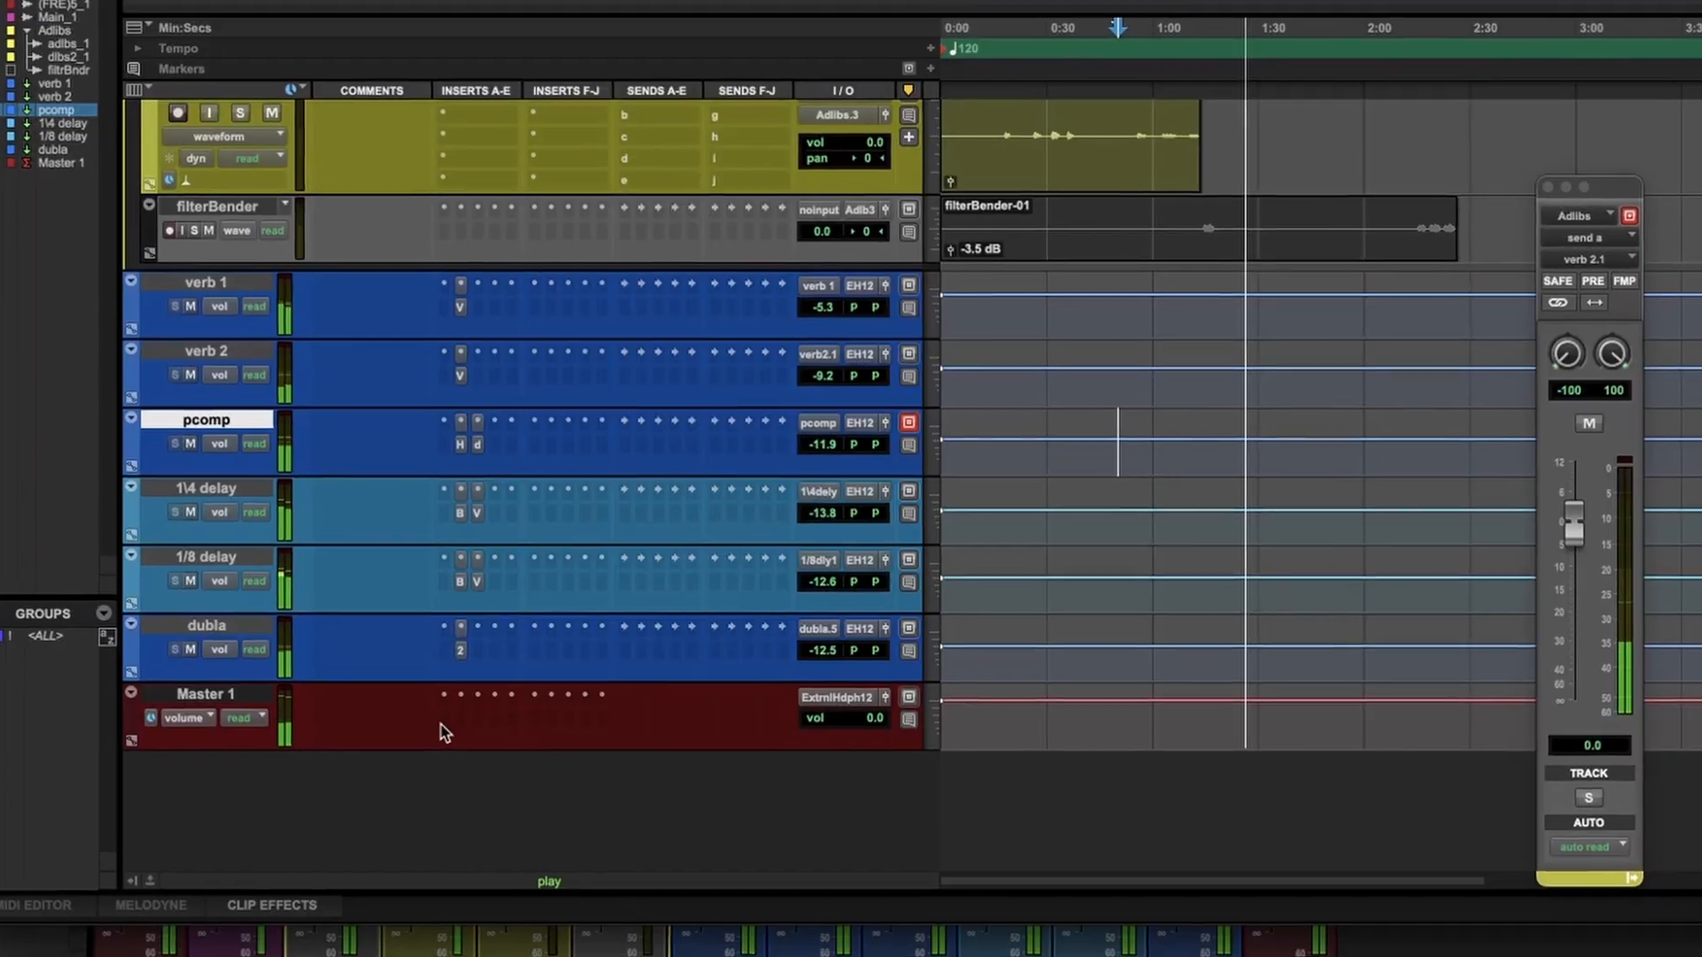
Insert AR TG Mastering on Master 1 and switch its input module to MS.
click(501, 560)
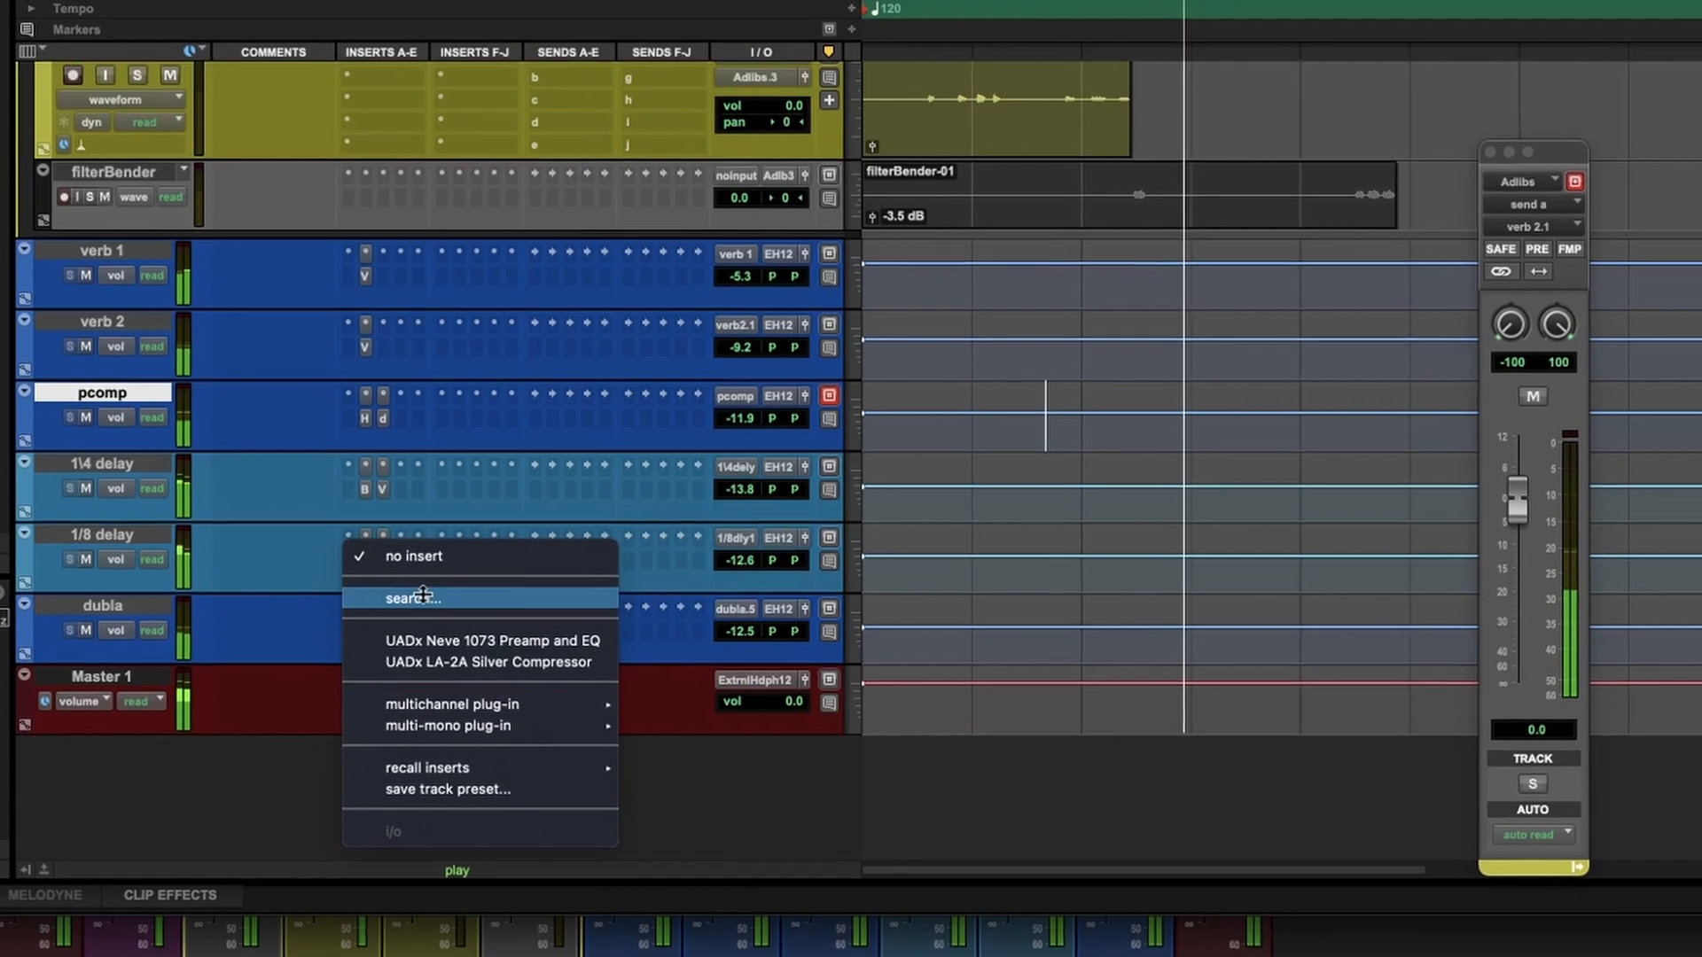
click(444, 605)
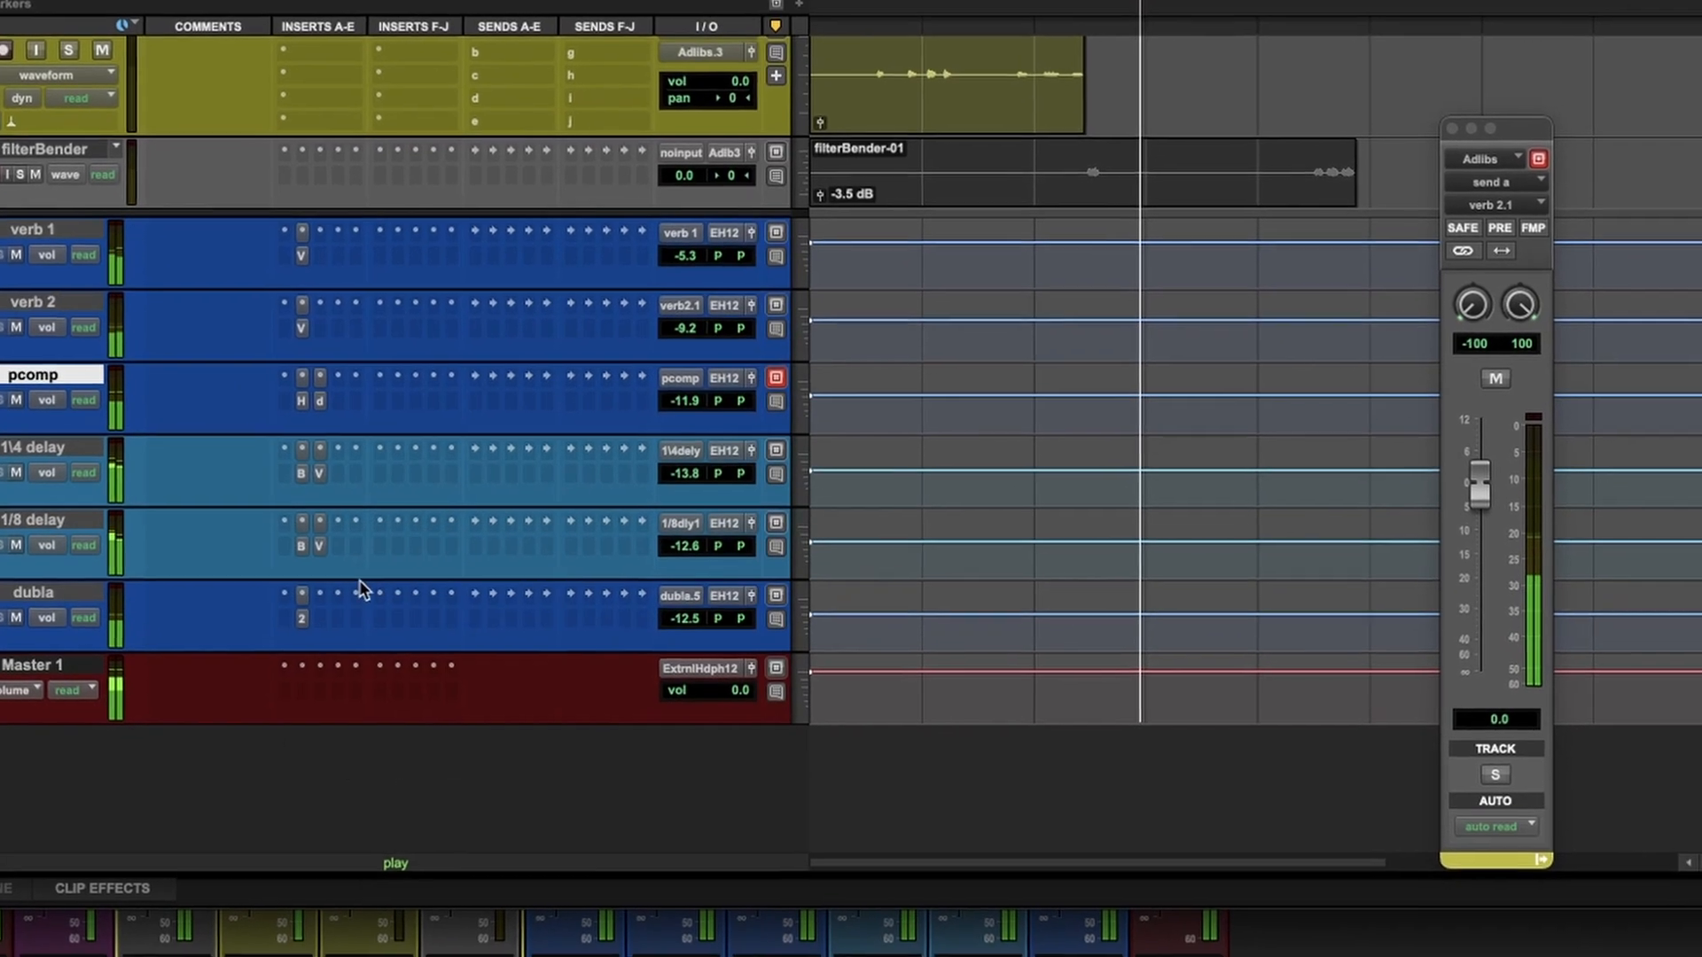
text(ar)
click(410, 690)
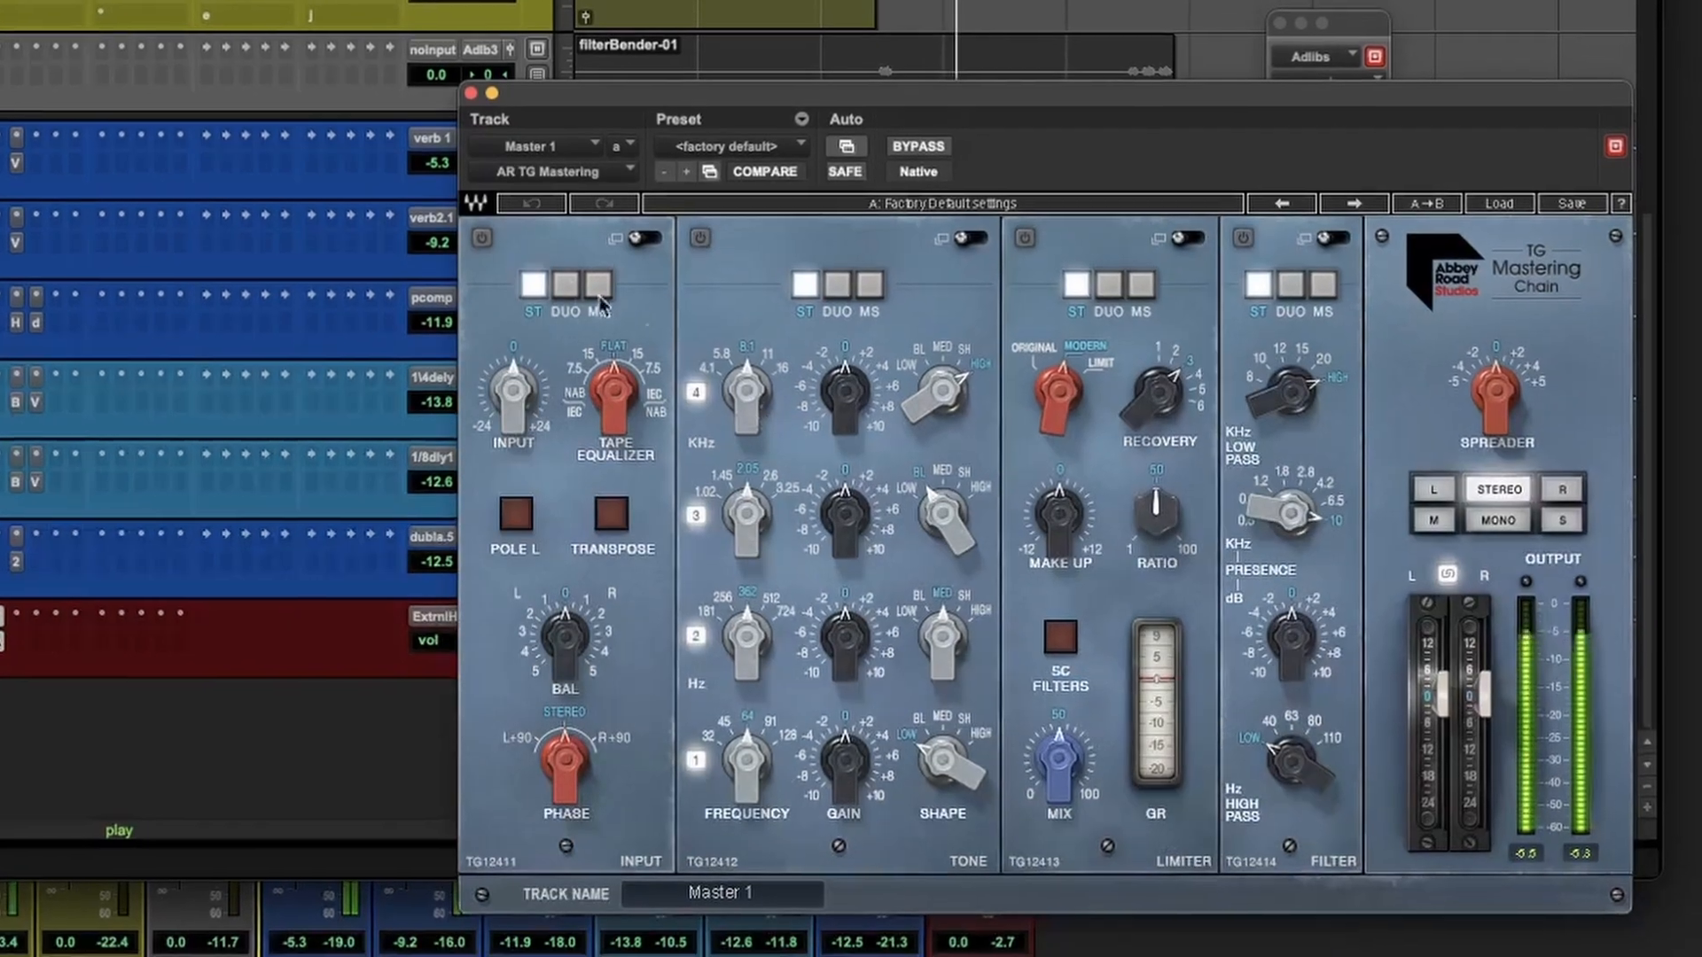
click(599, 285)
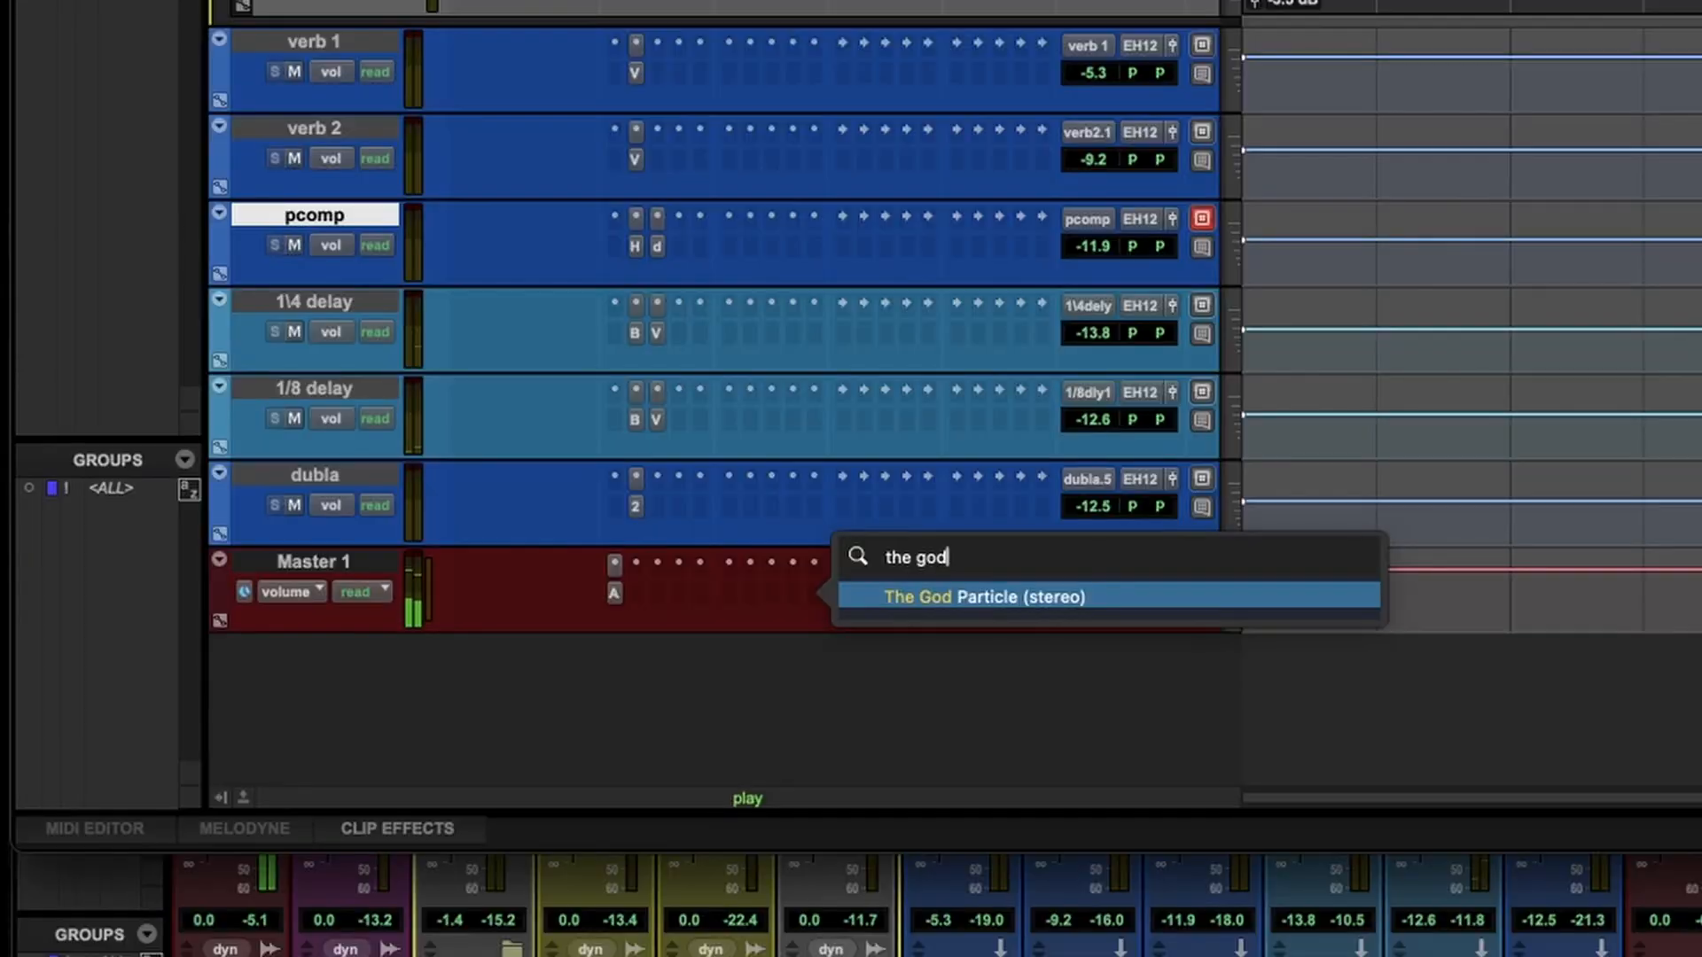
Insert The God Particle on Master 1, check its oversampling and metering settings, and close the plug-in window.
key(Return)
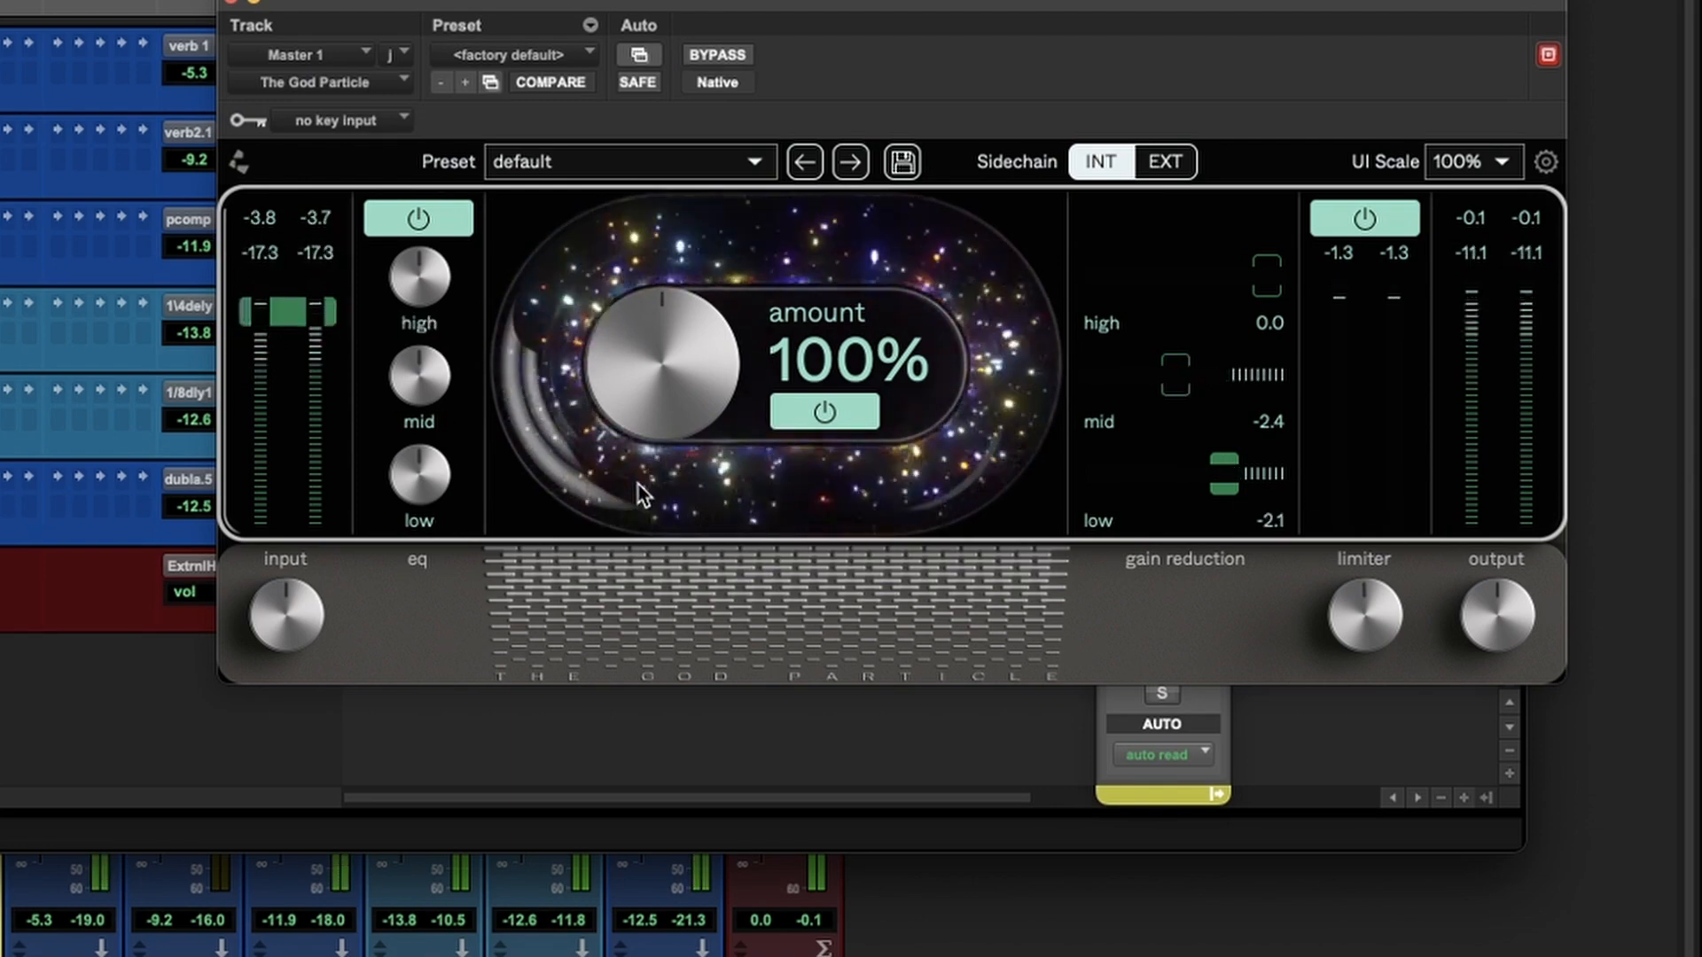
click(1545, 162)
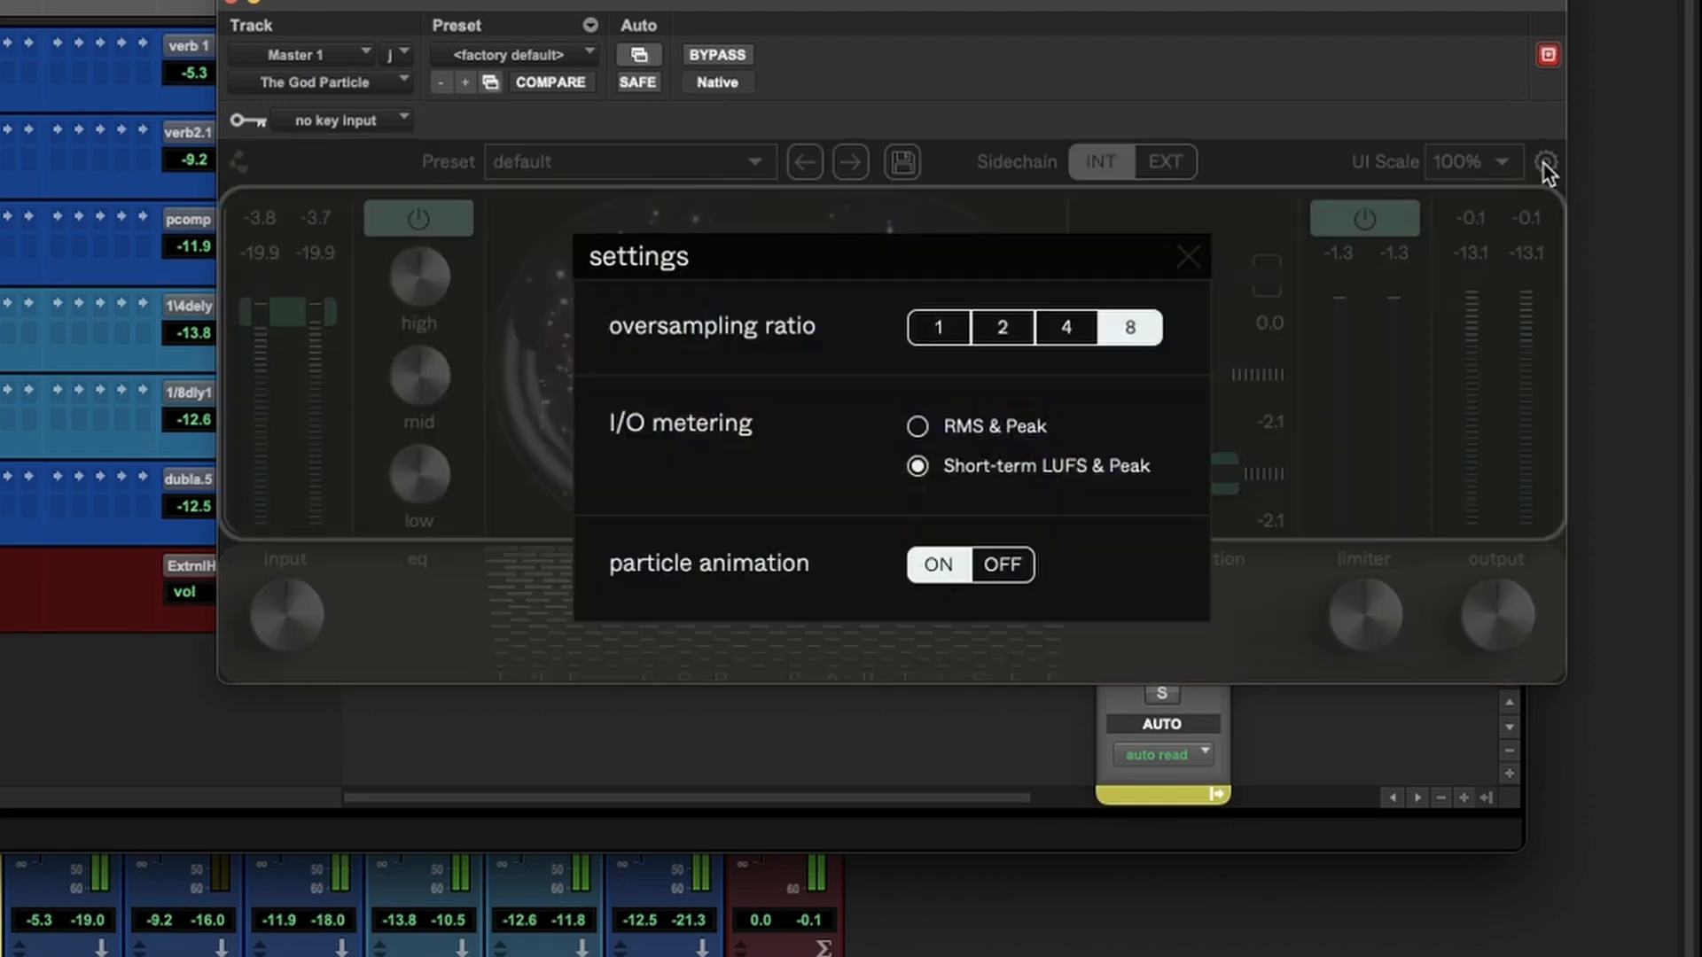
click(1544, 163)
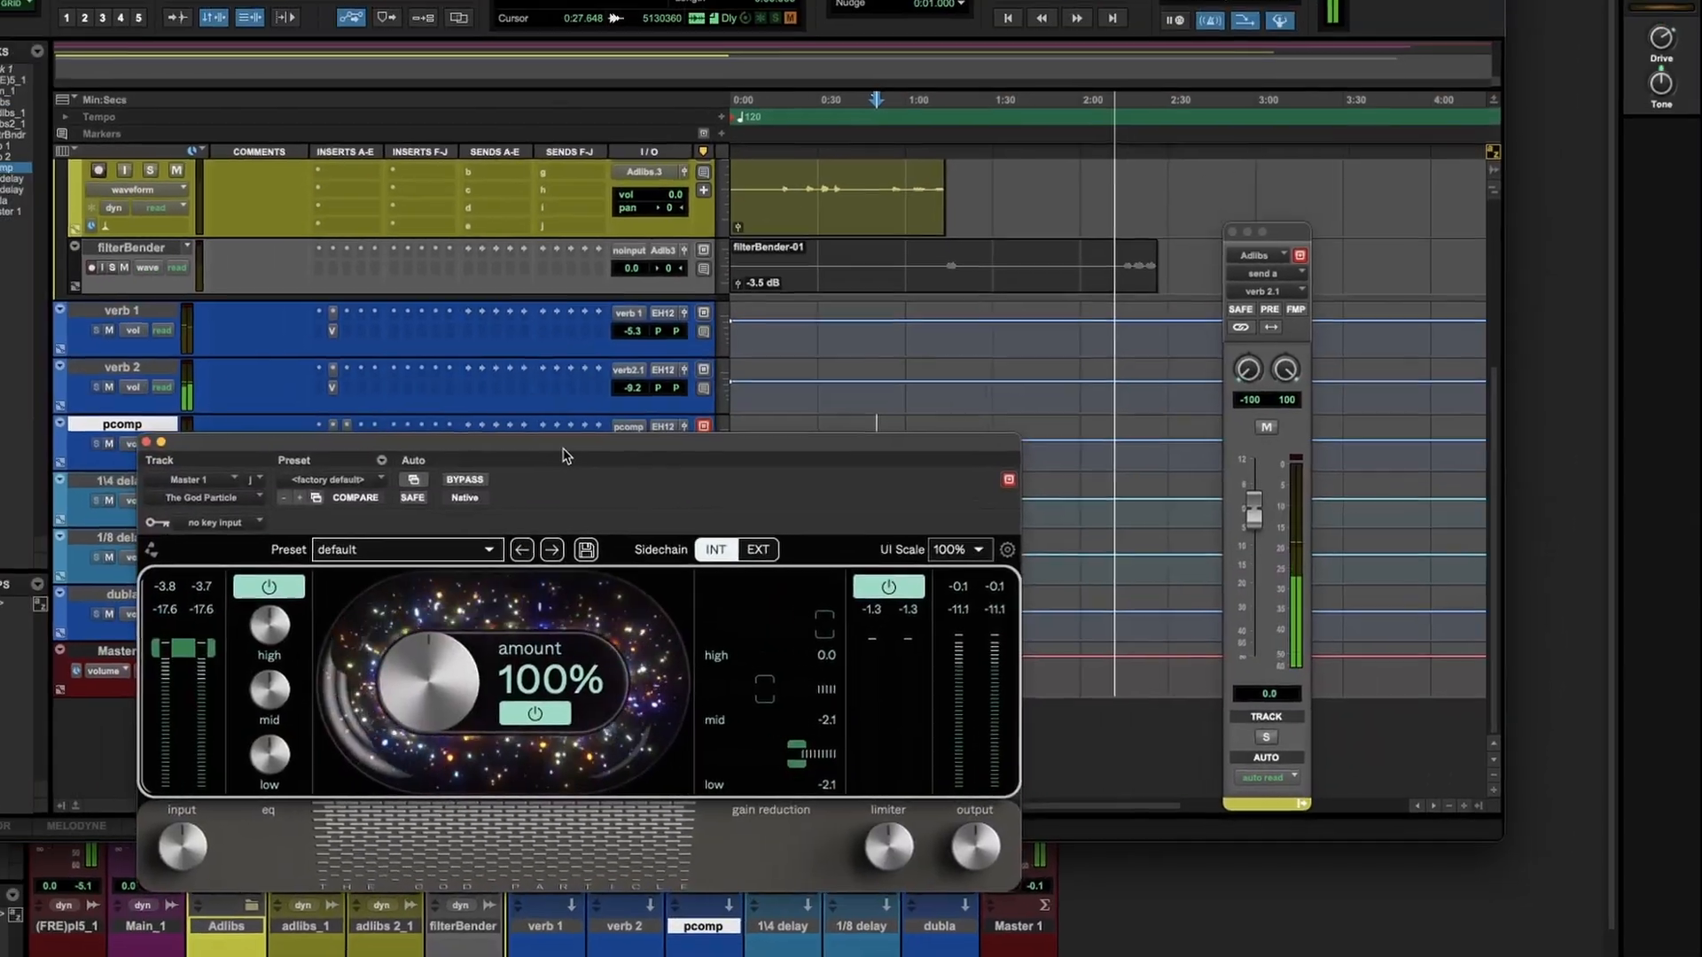
drag(566, 452, 651, 407)
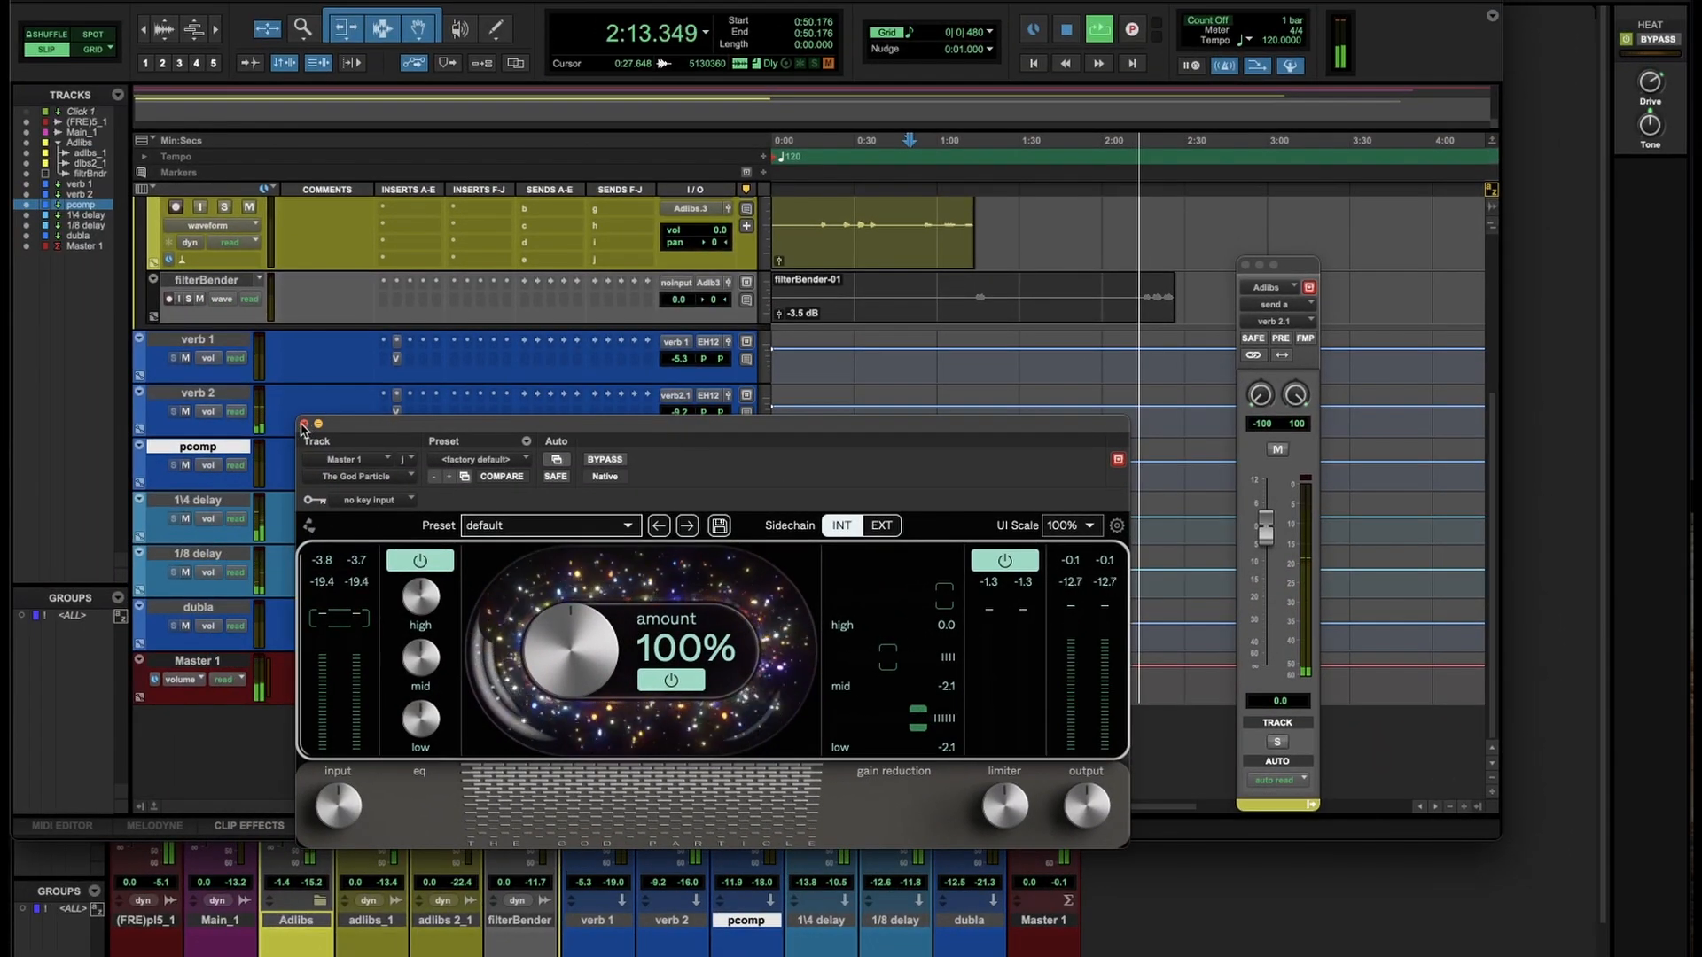
click(241, 397)
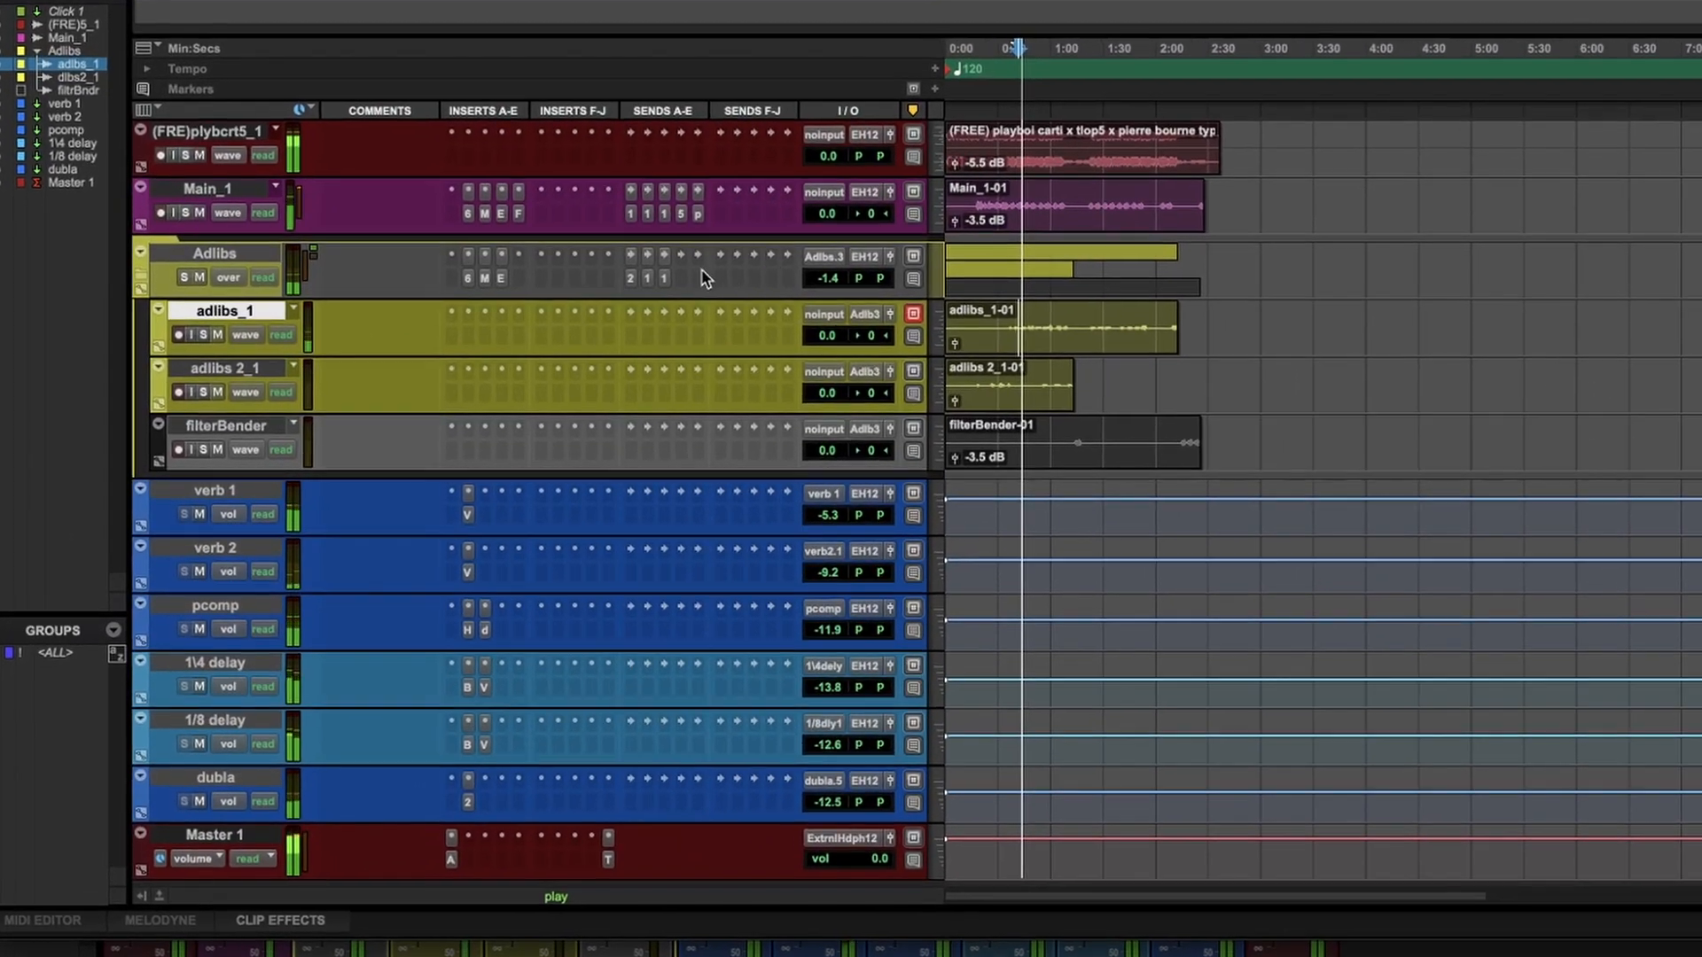
Add a send on Adlibs to a new stereo aux input track named nonlin, with playback running.
click(685, 283)
click(784, 424)
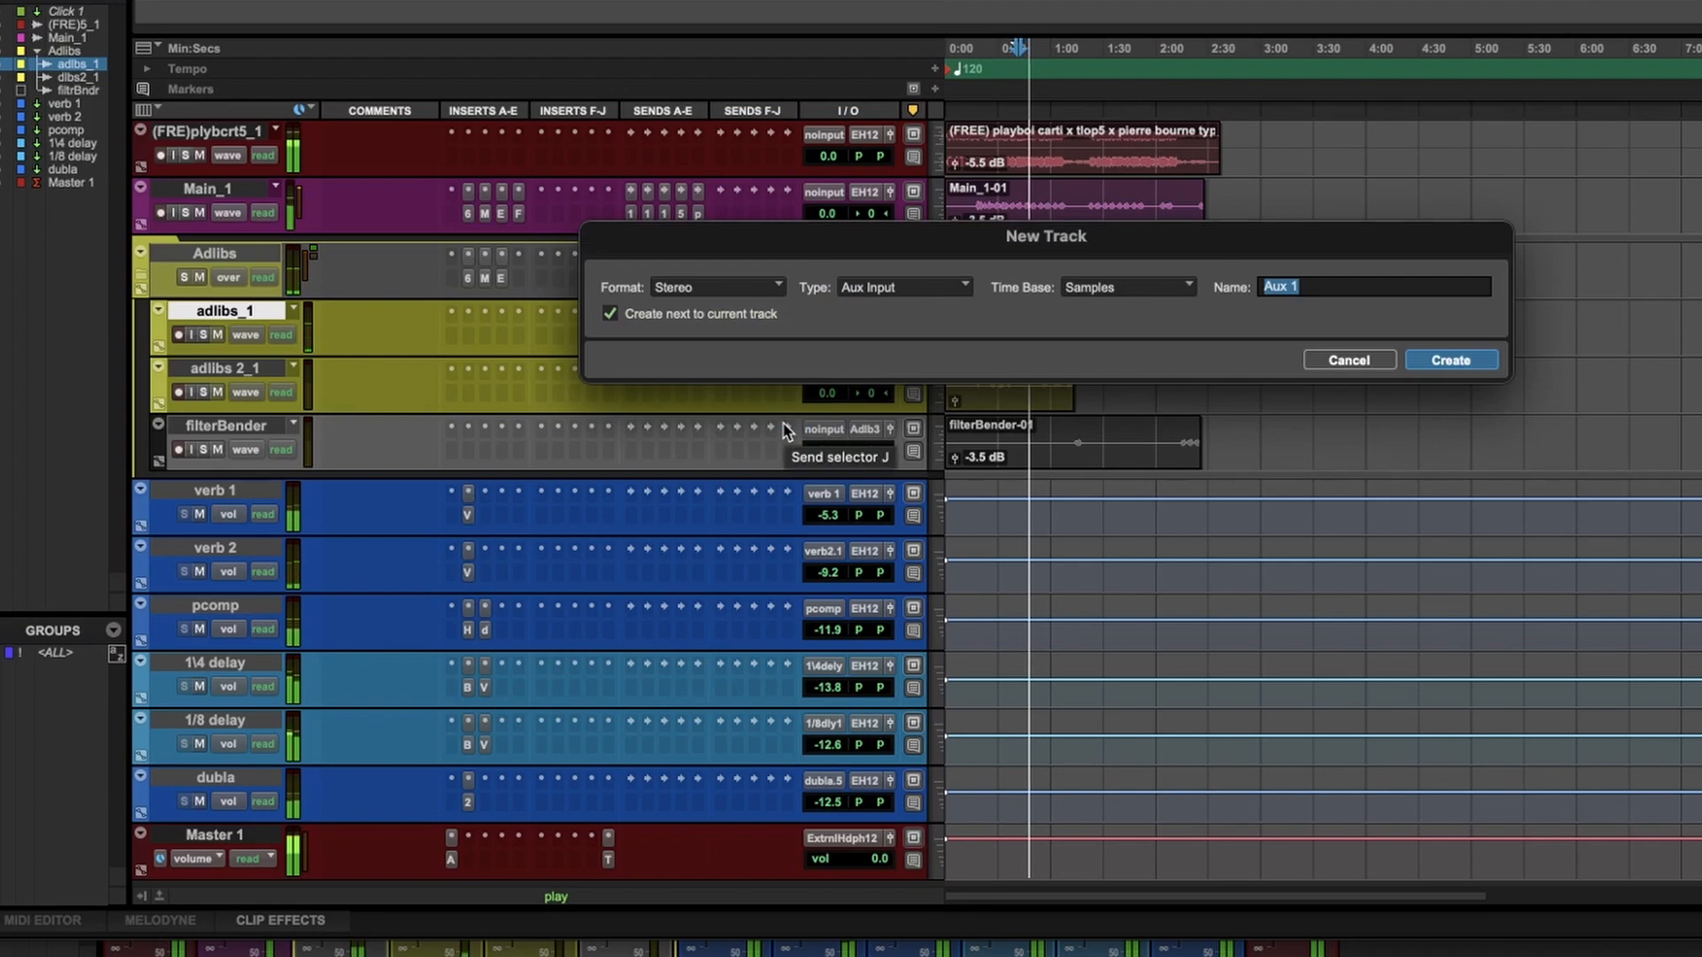
key(Return)
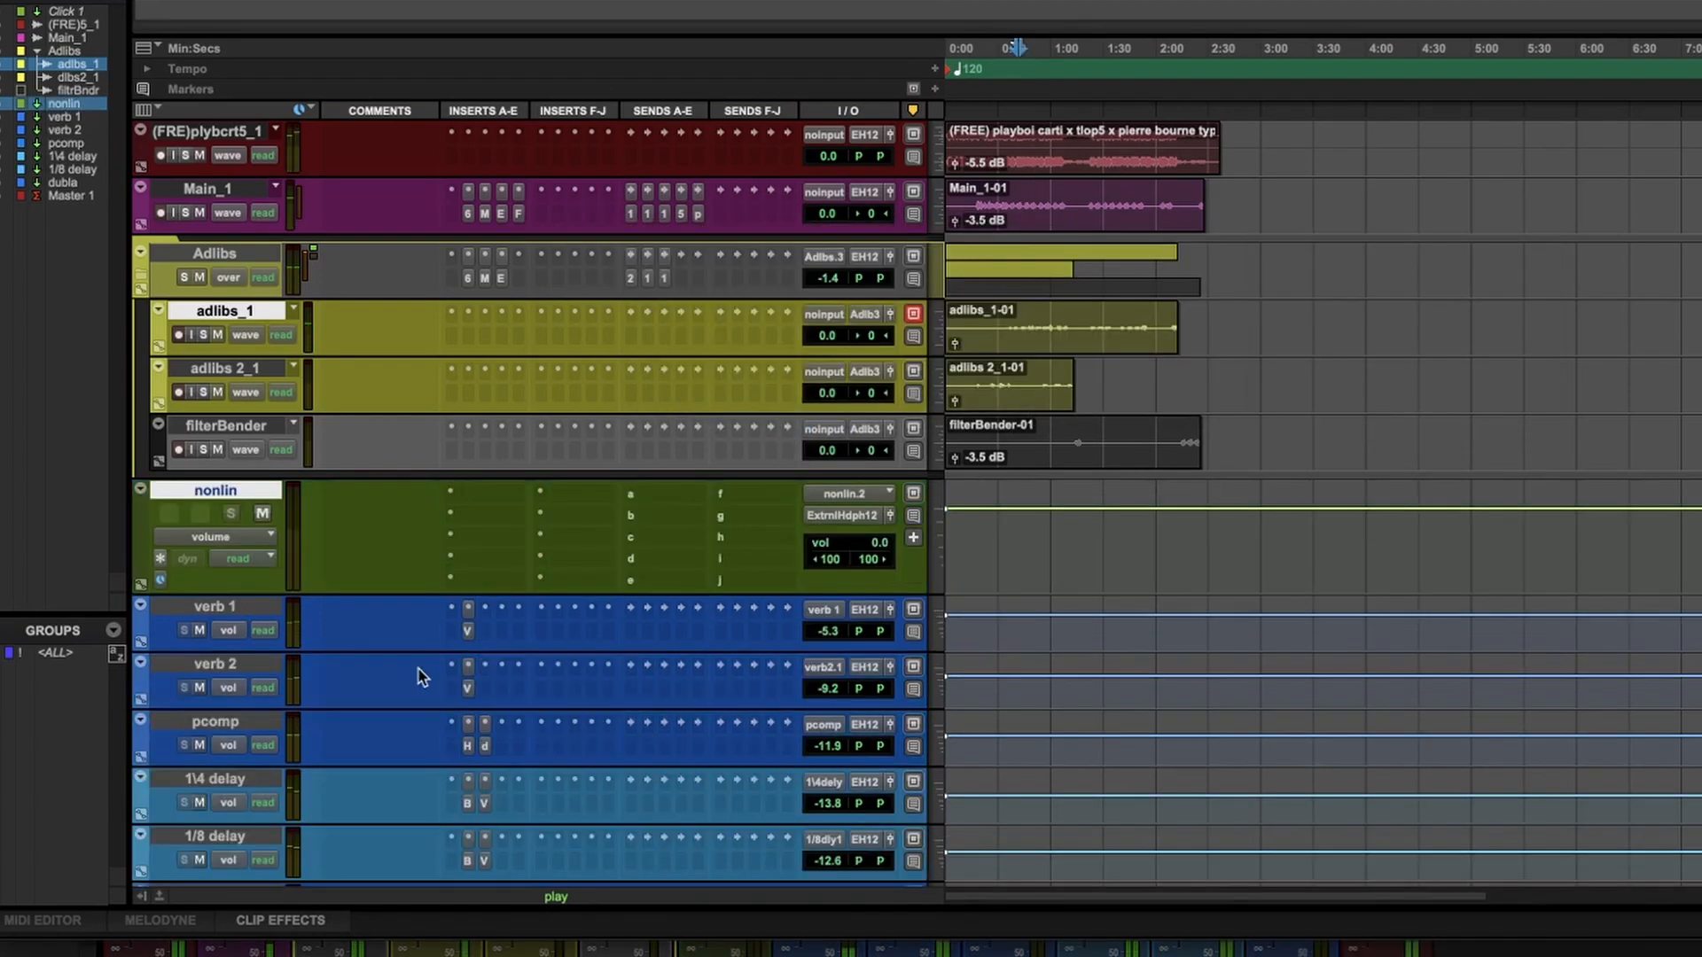
key(space)
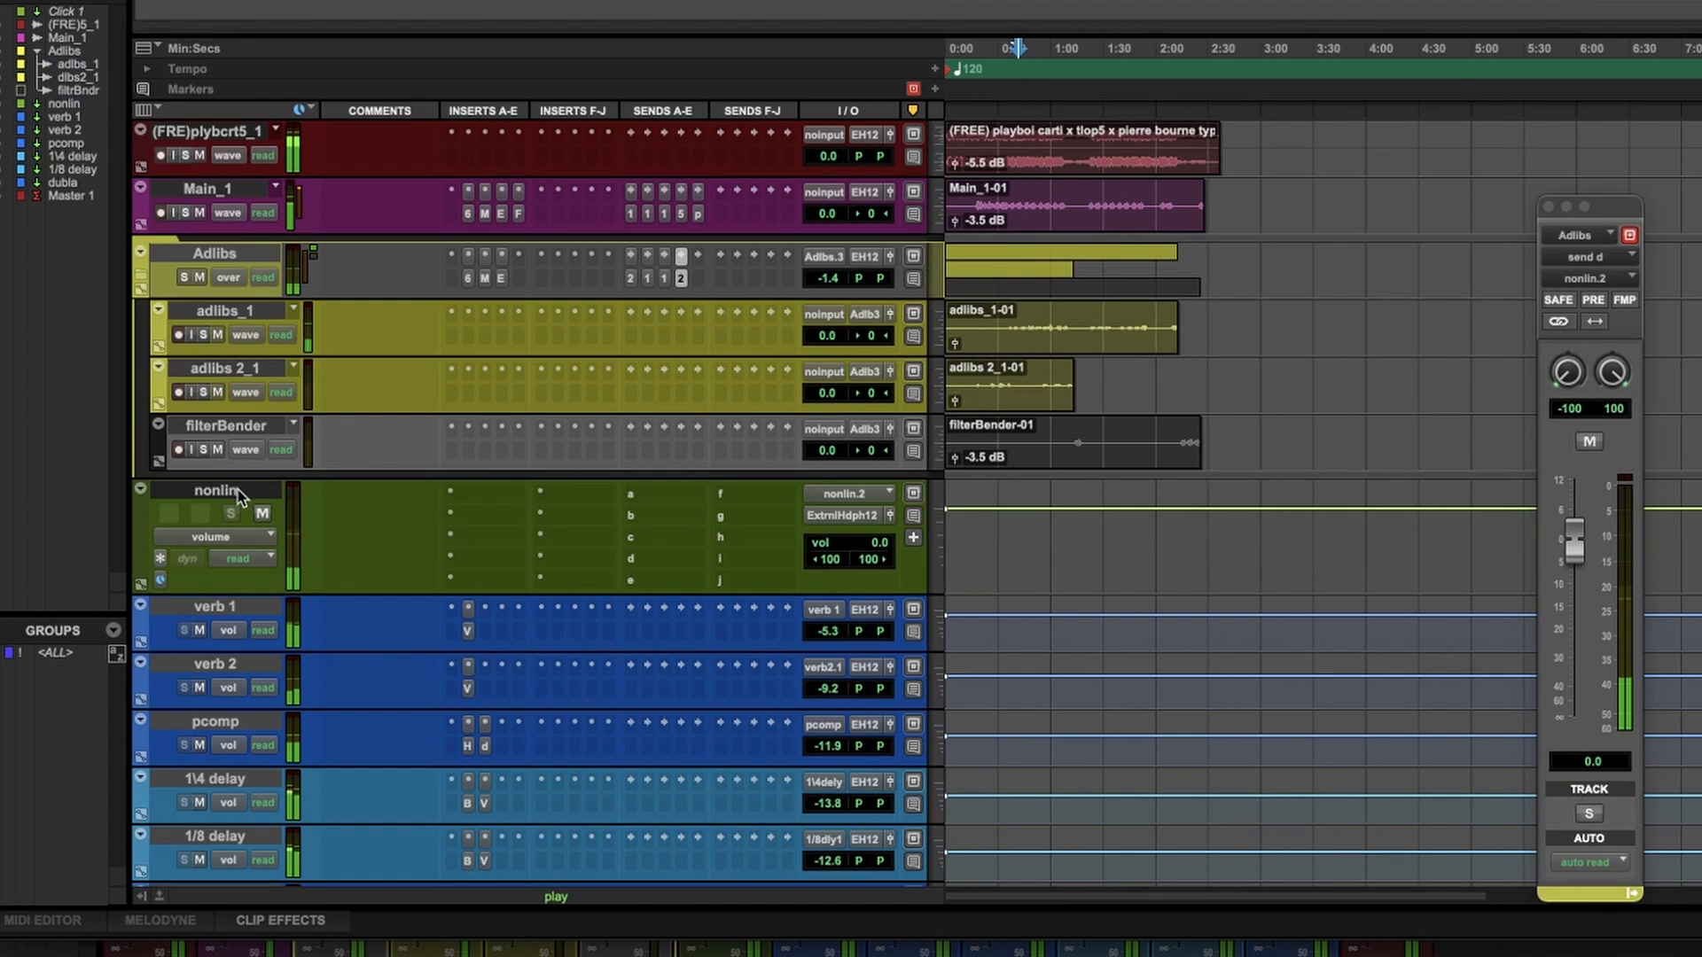
Color the nonlin track blue and copy ValhallaVintageVerb from verb 1 to its inserts.
double_click(140, 542)
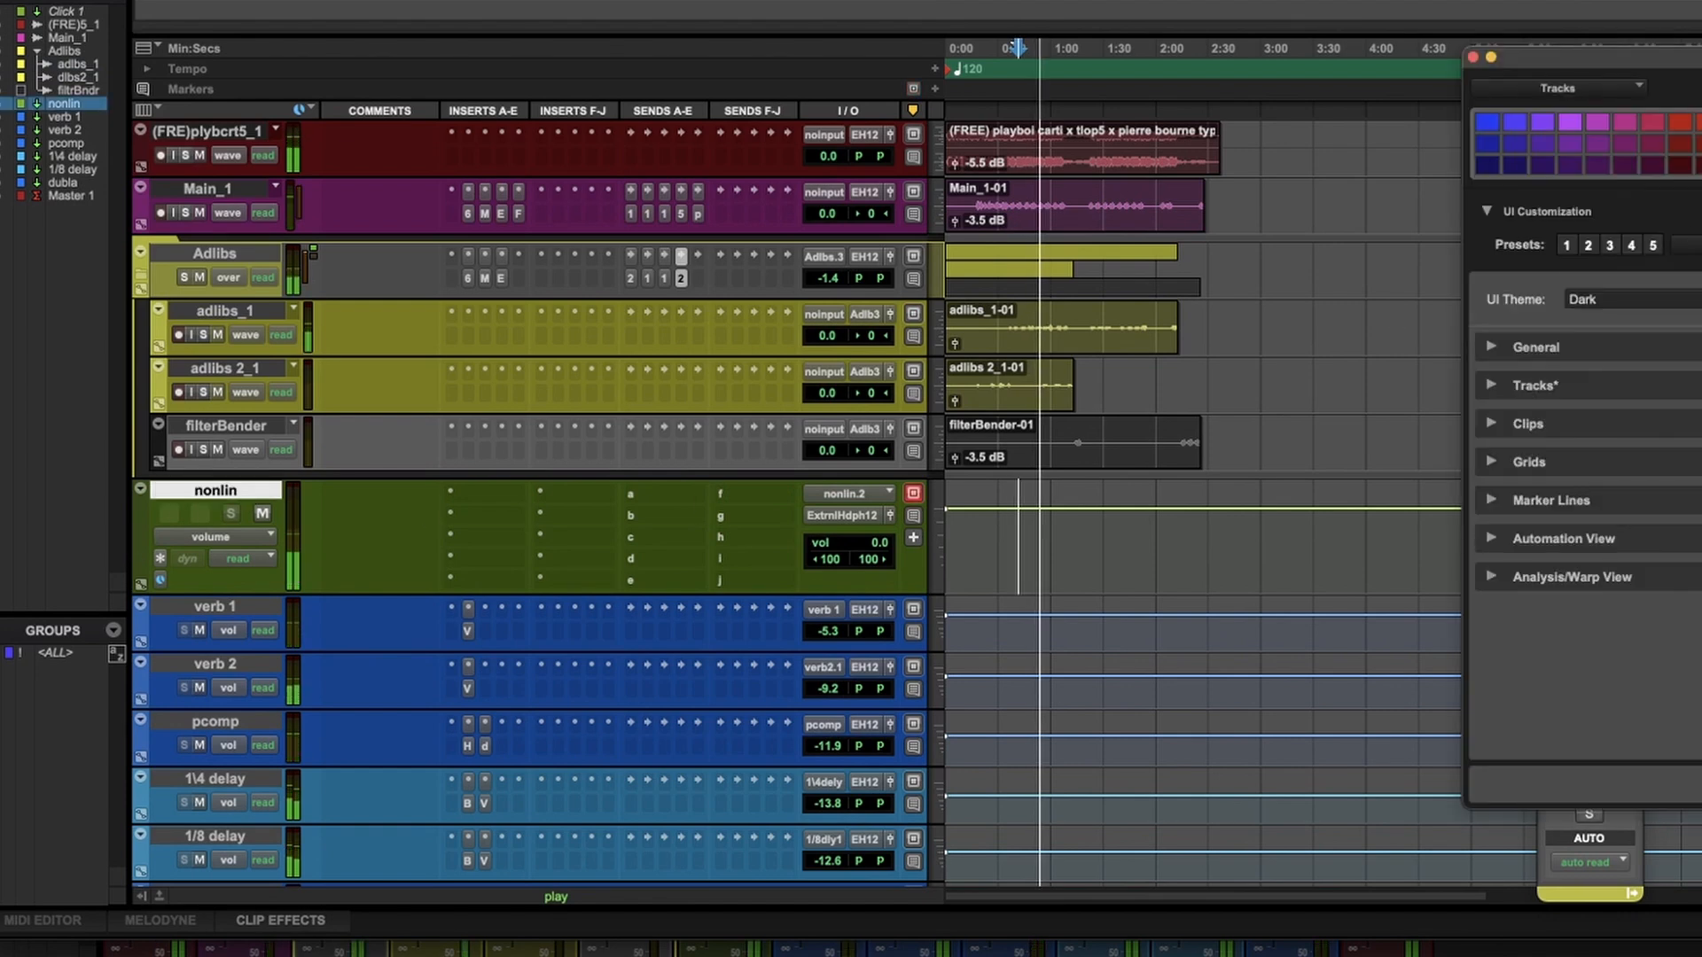
click(1700, 122)
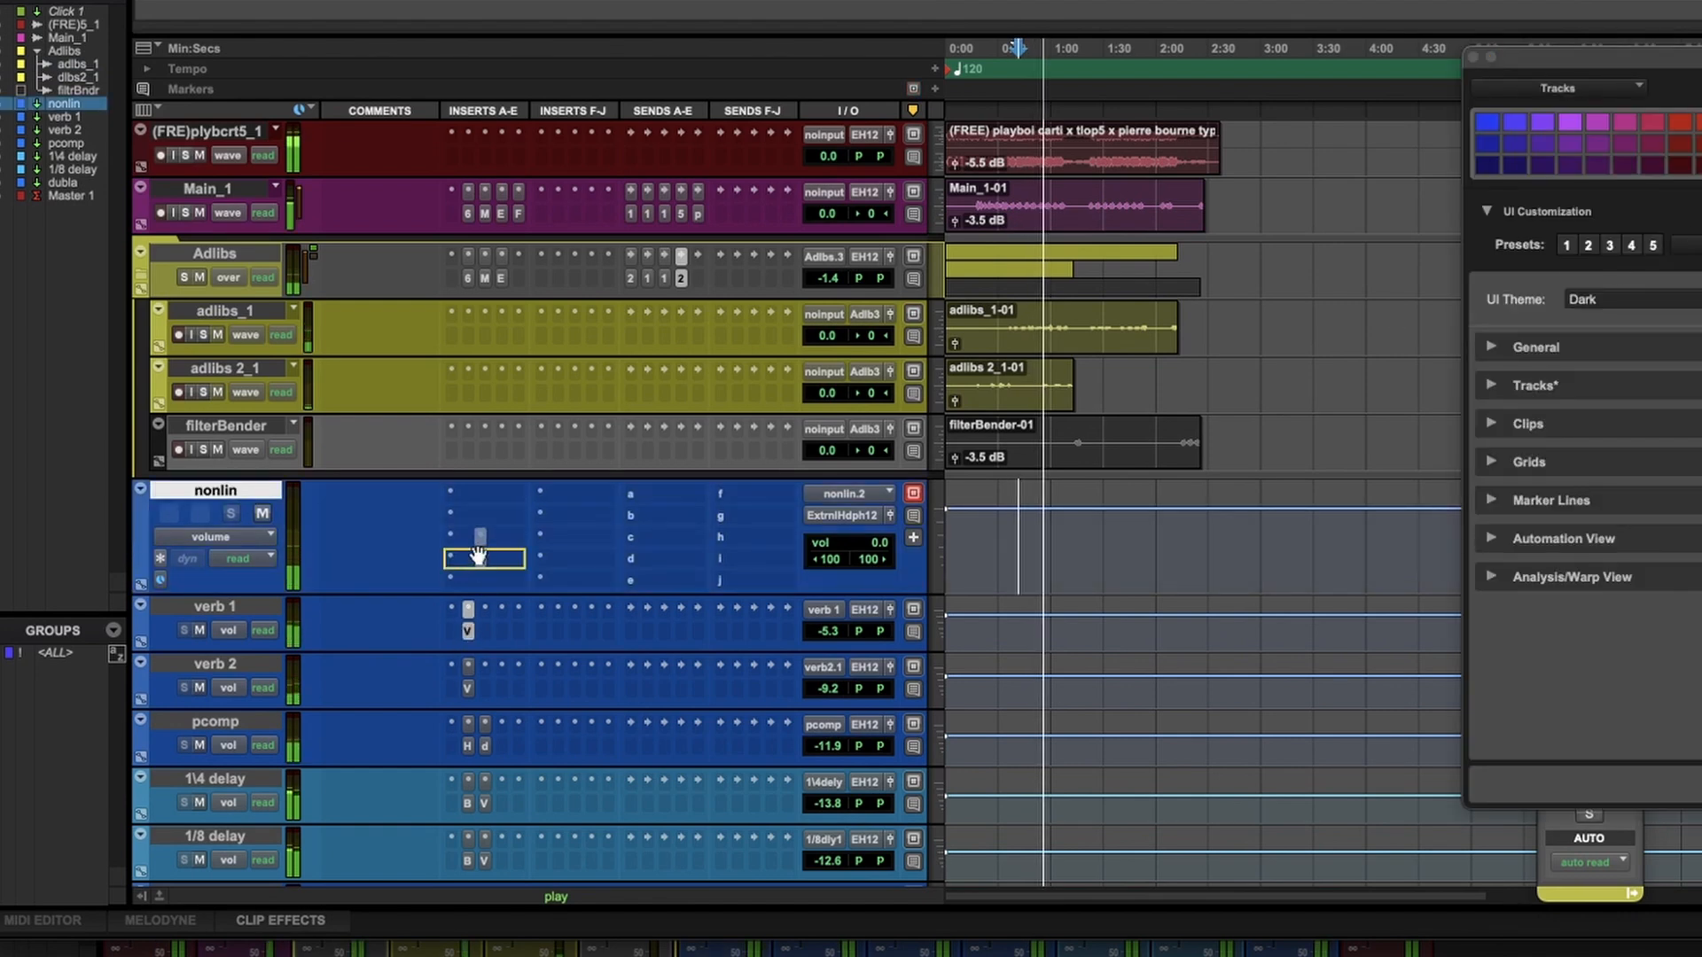
click(496, 517)
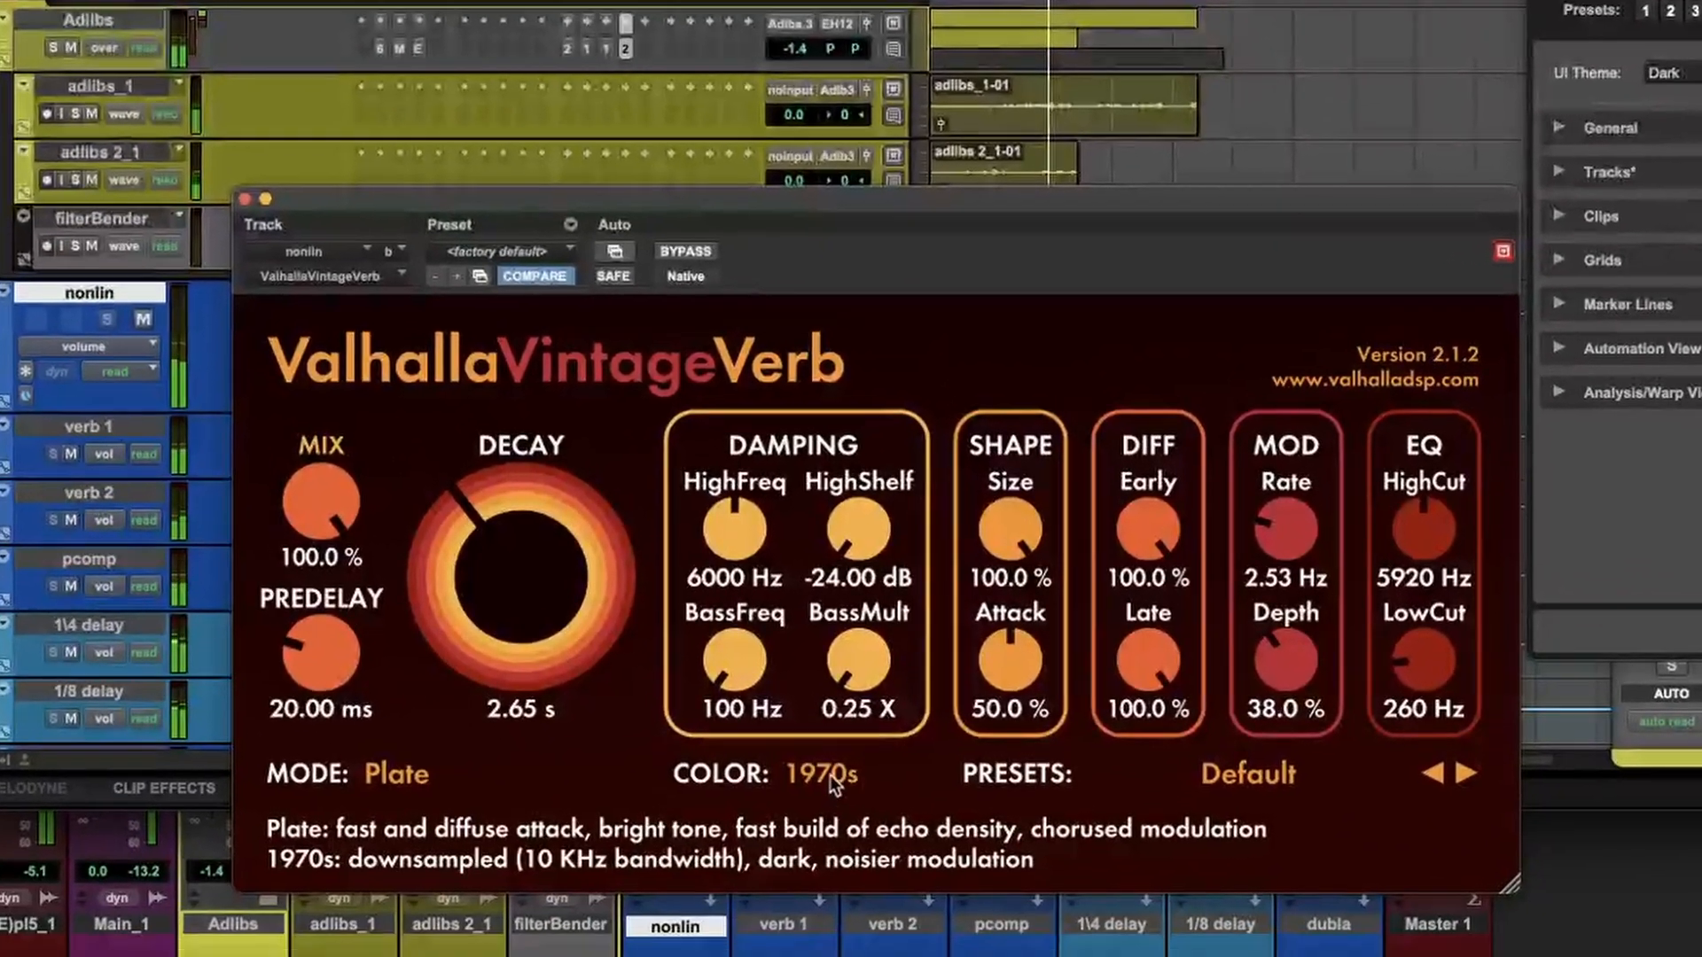
Set nonlin's VintageVerb to 1980s color, Nonlin mode, Attack 82.7 % and HighCut 5040 Hz, and close its window.
click(843, 904)
click(843, 762)
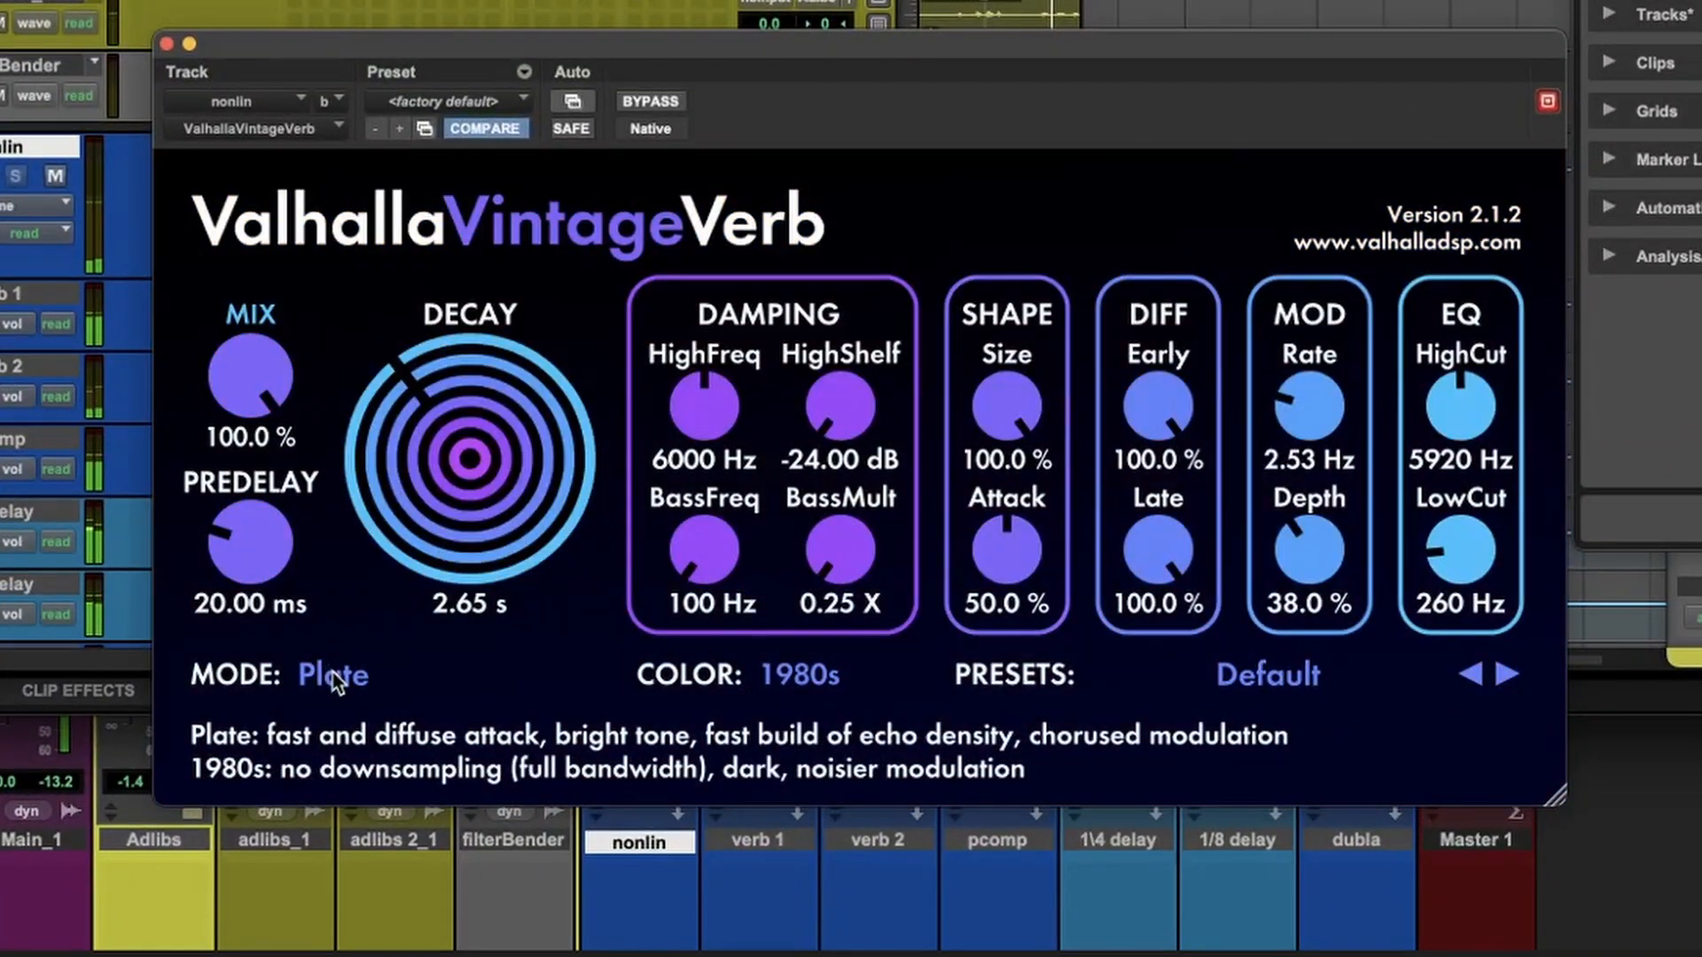
click(338, 685)
click(433, 510)
drag(1017, 551, 1019, 293)
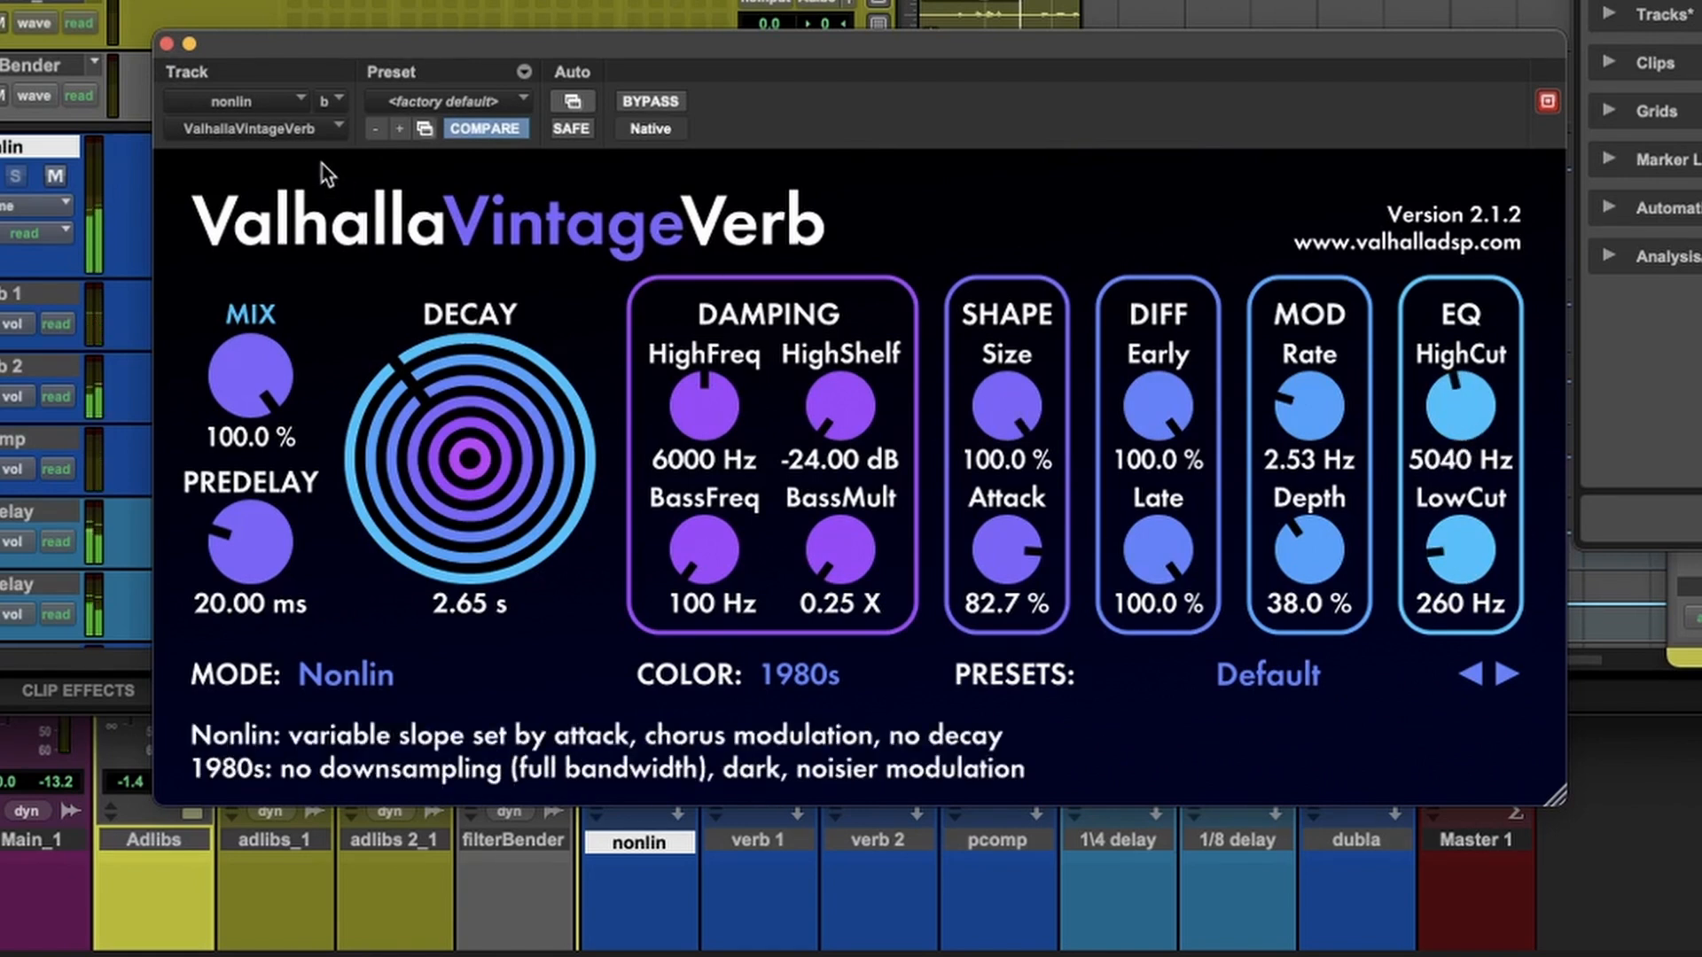
click(167, 43)
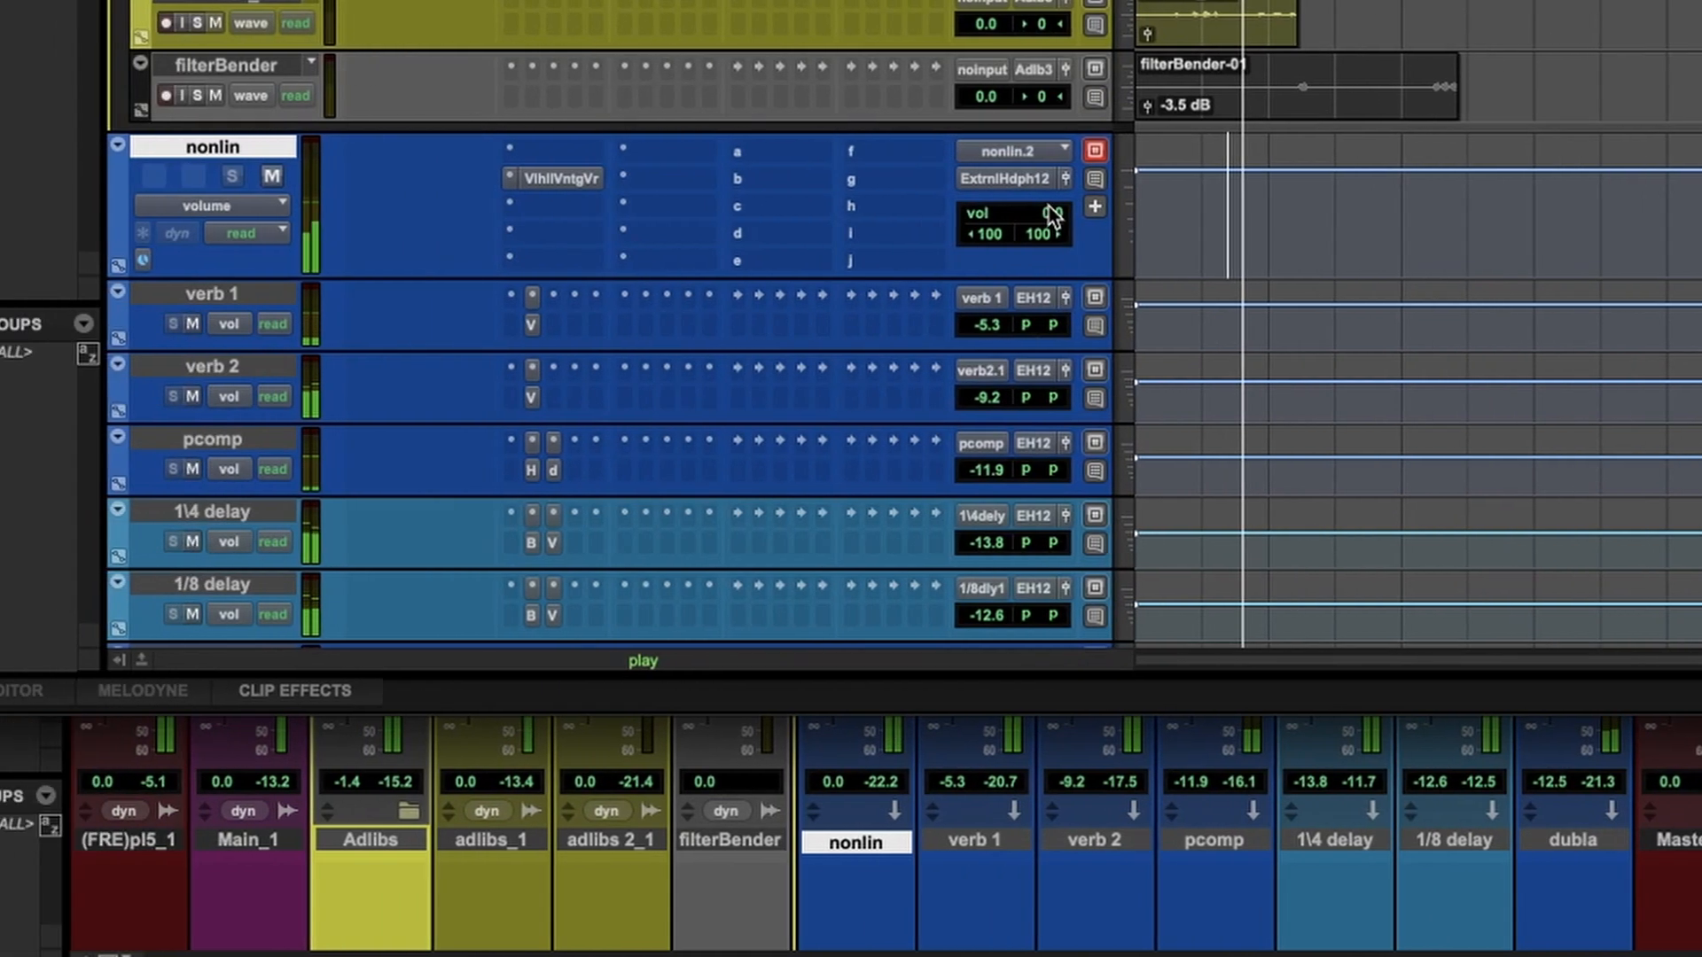
Try lowering the nonlin track's volume to -1.9 dB and reset it to 0.0.
click(838, 204)
drag(1108, 205, 1110, 227)
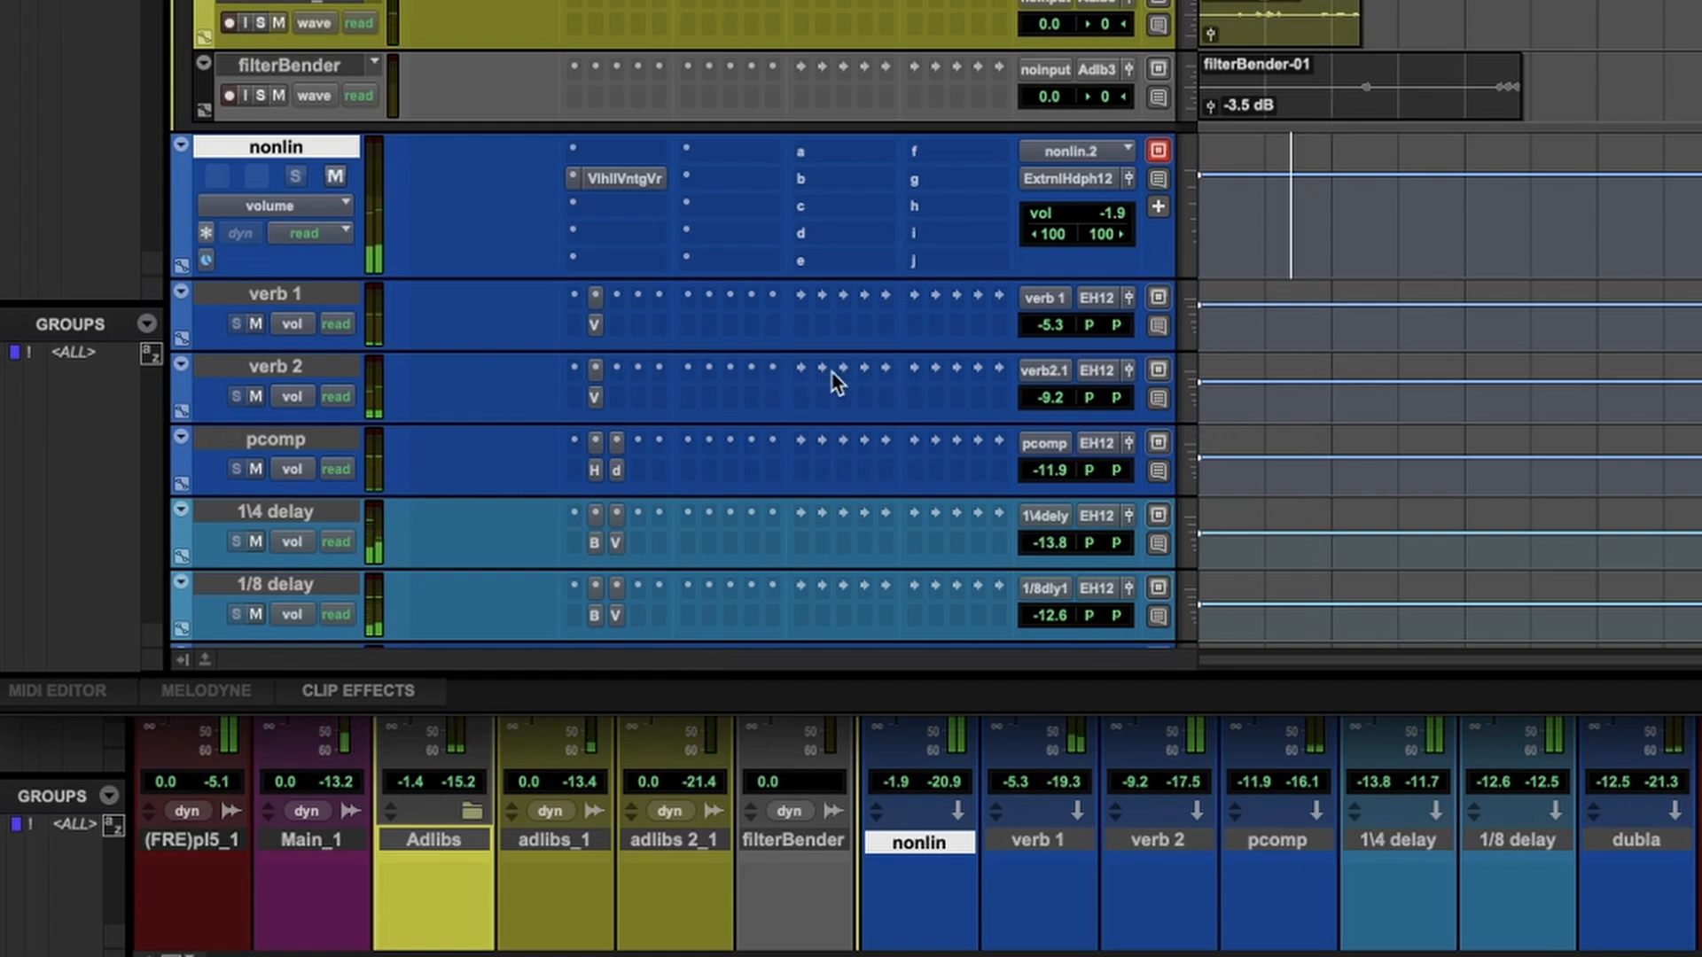
alt+click(1122, 215)
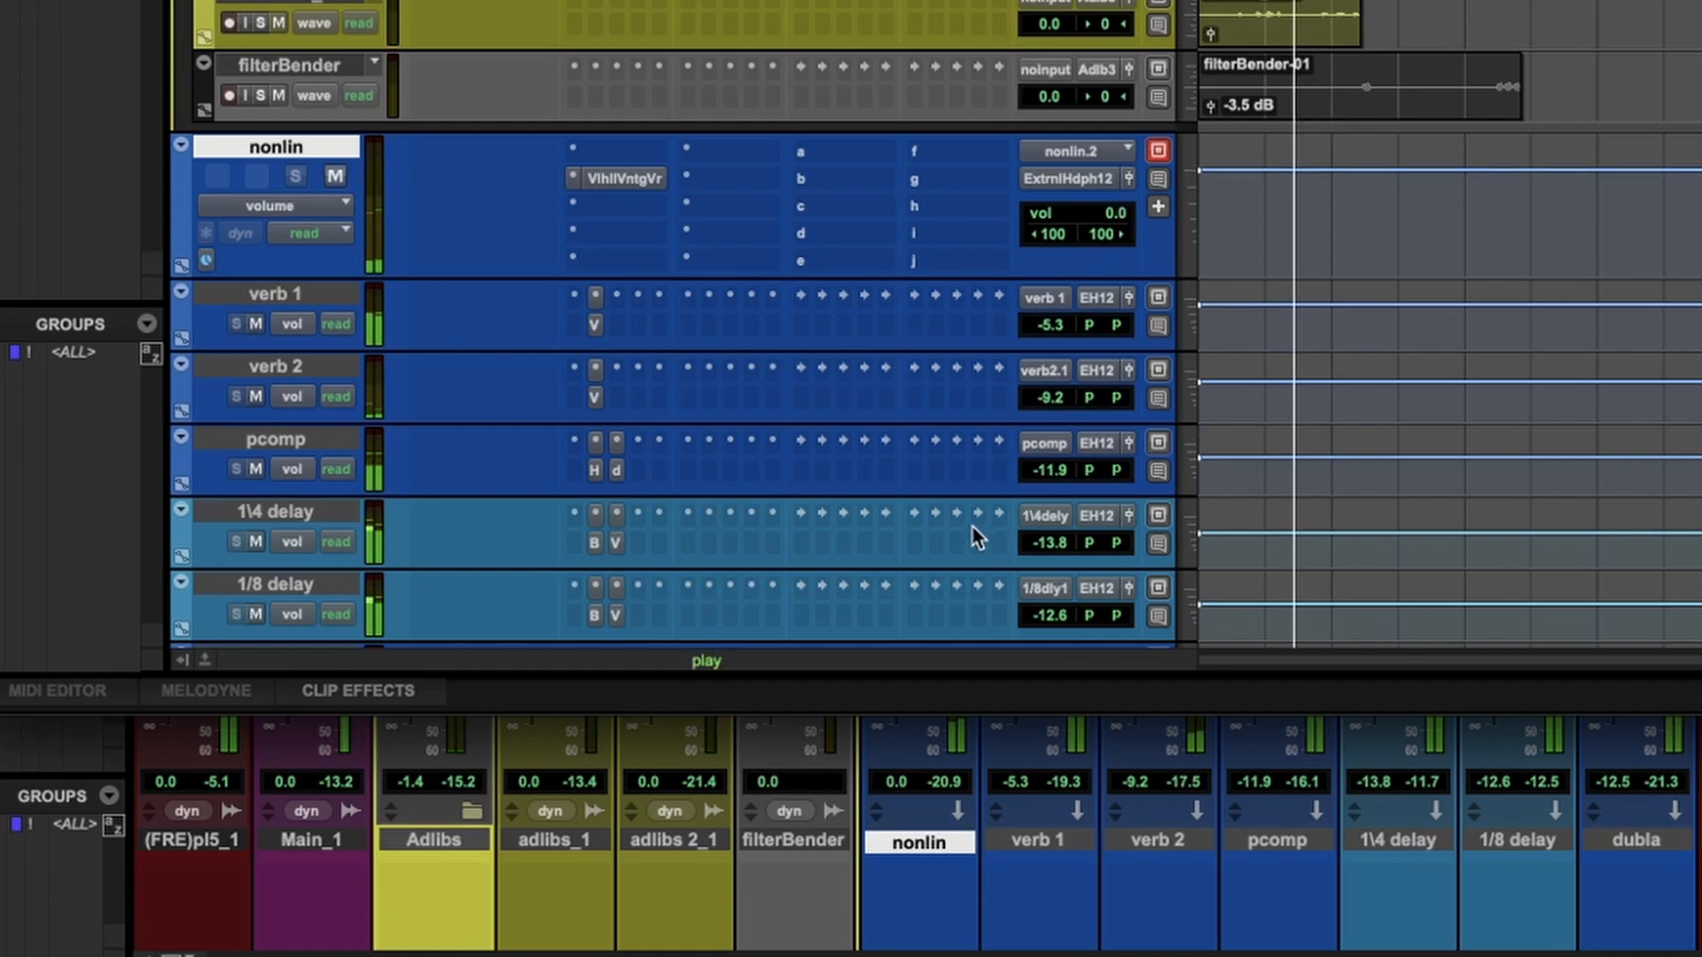
Raise the verb 2 track's volume to -7.9 dB.
click(1048, 399)
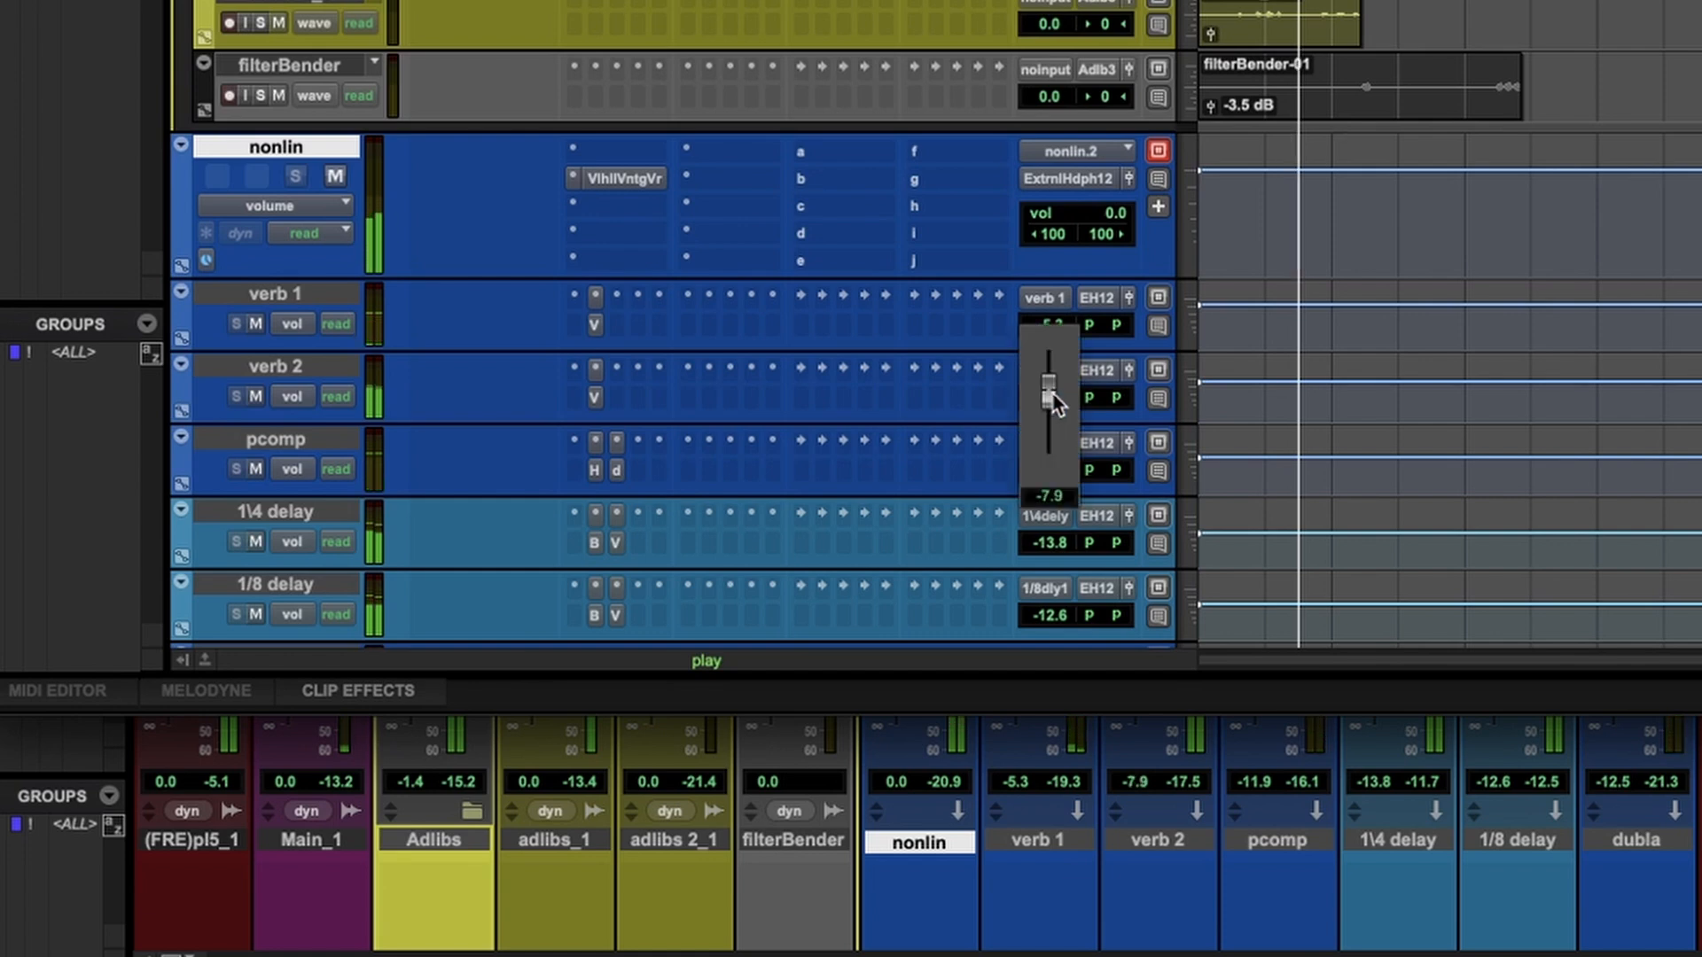
drag(1051, 393, 1051, 393)
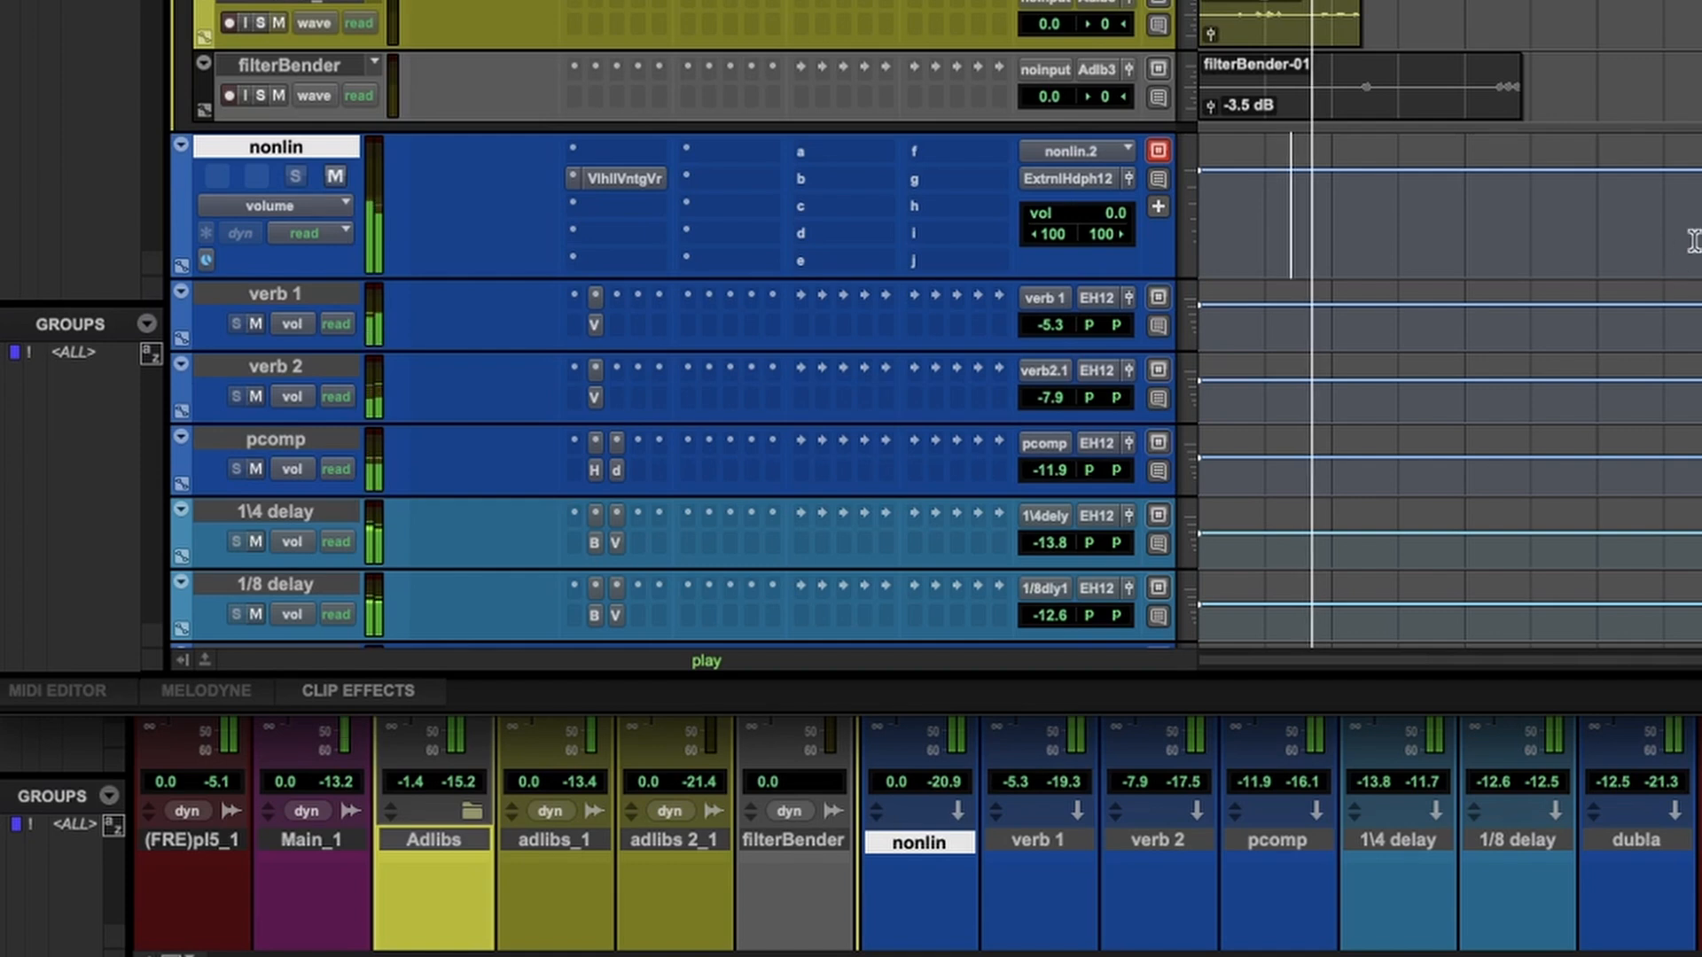
Open the Bounce Mix settings for the full song and change the file name's version to Mix 002.
key(t)
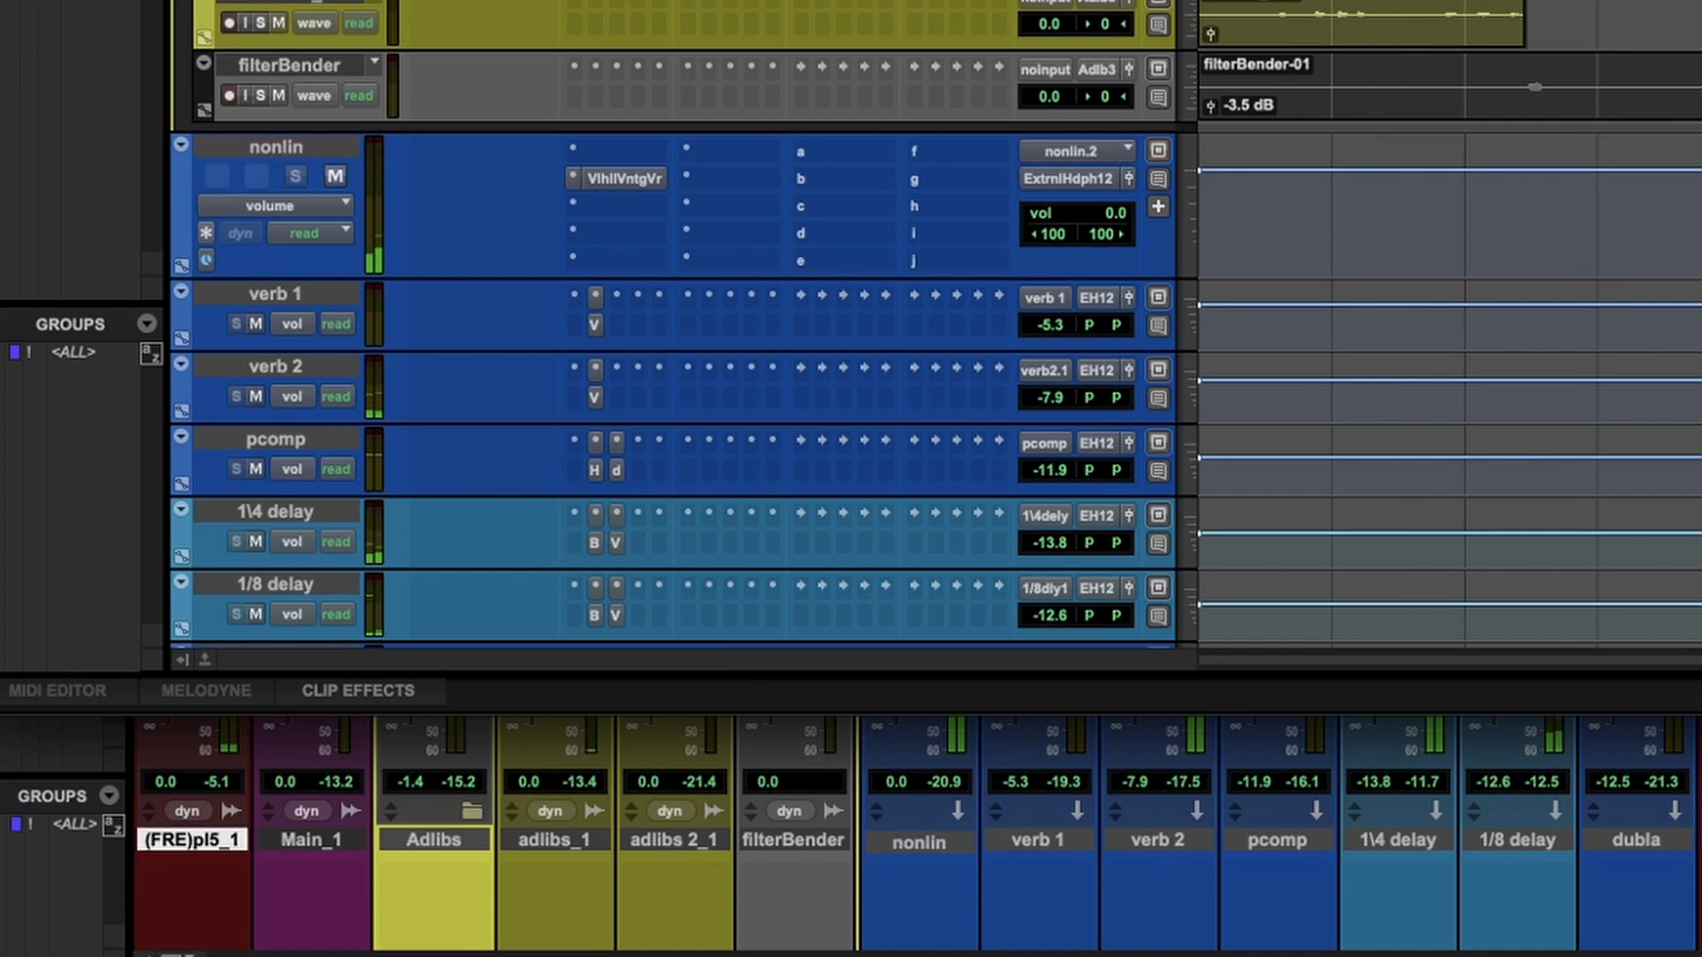
key(super+alt+b)
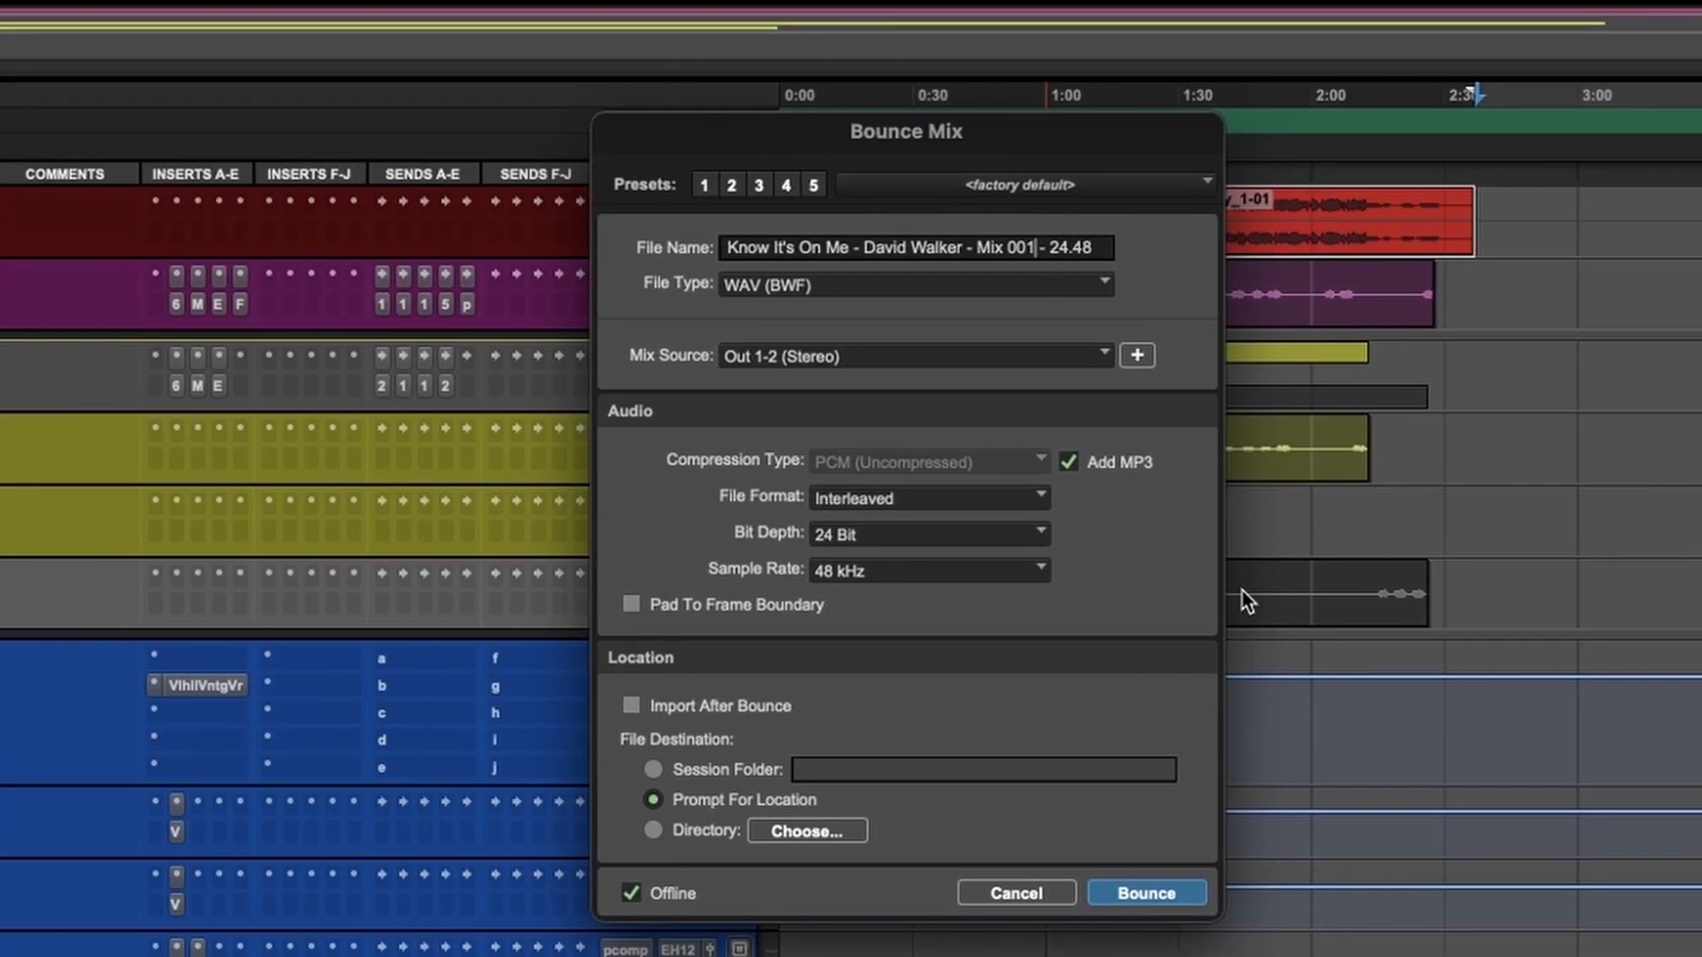
text(2)
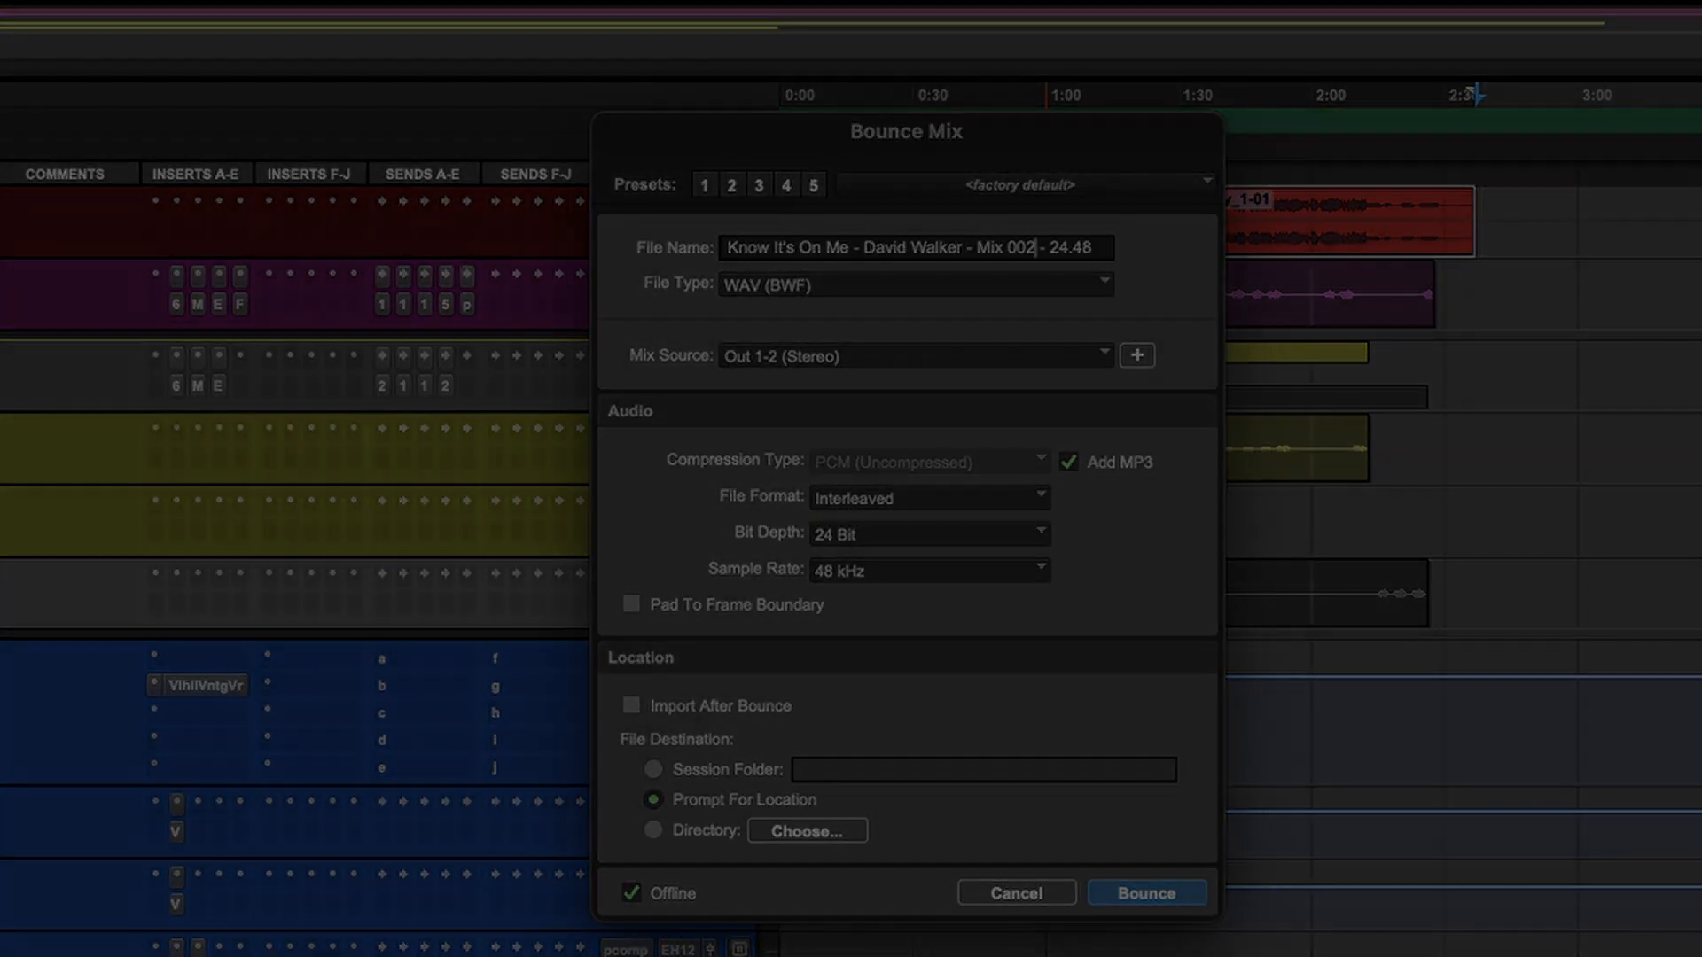